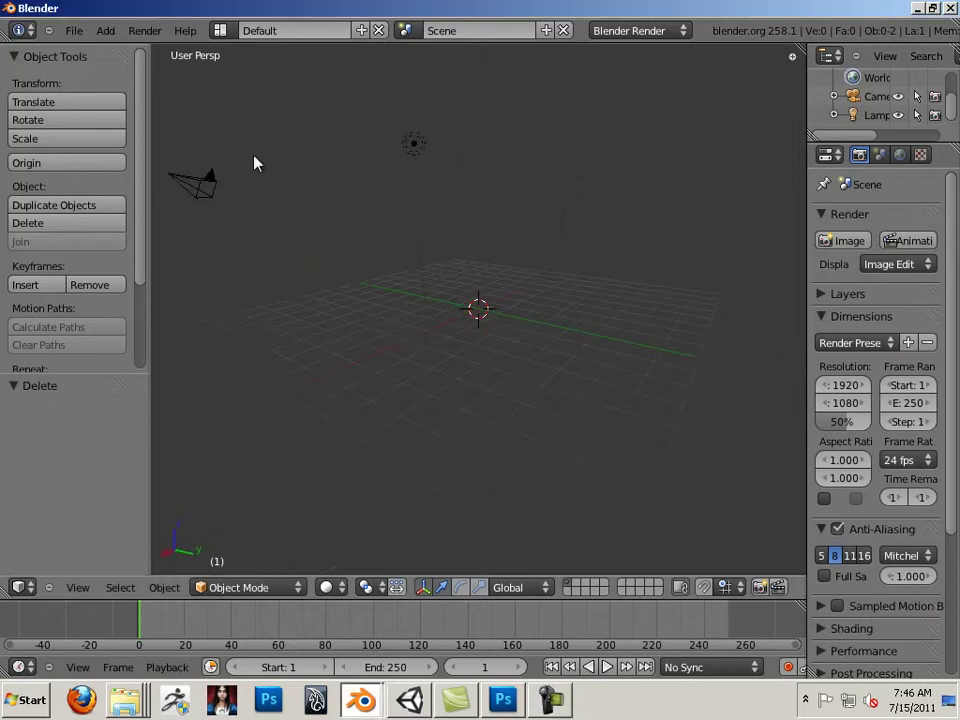
# Start a new scene from the default startup file.
pyautogui.moveTo(242, 249); pyautogui.dragTo(397, 315, button='middle')
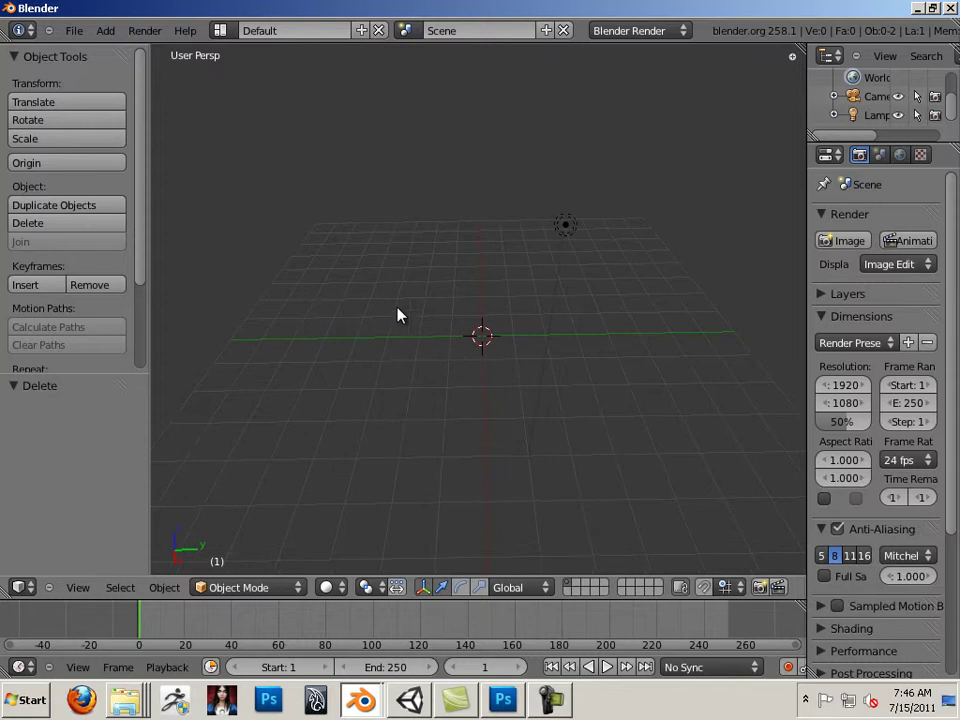
pyautogui.click(75, 33)
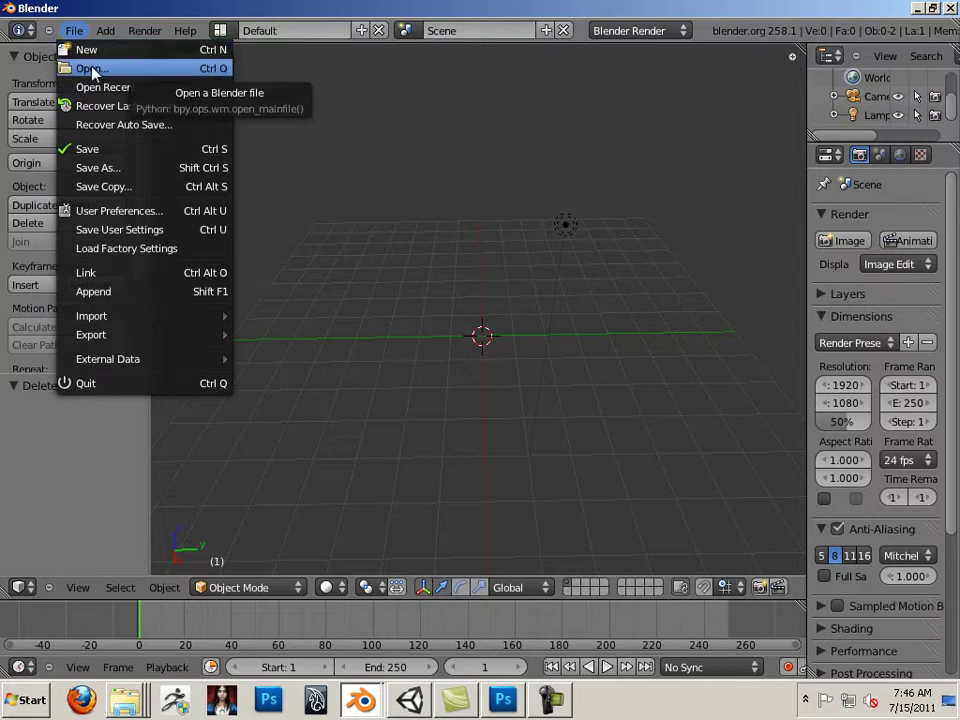
pyautogui.click(90, 52)
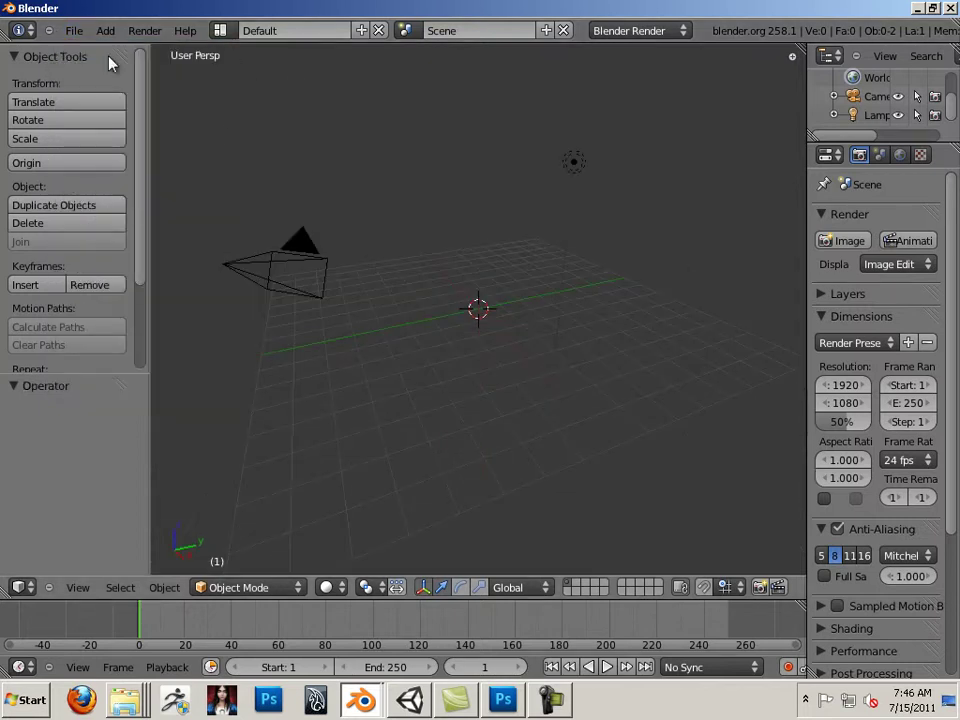
# Save the new scene as Building in the Unity_workflow\Game\Assets folder.
pyautogui.click(74, 30)
pyautogui.click(136, 167)
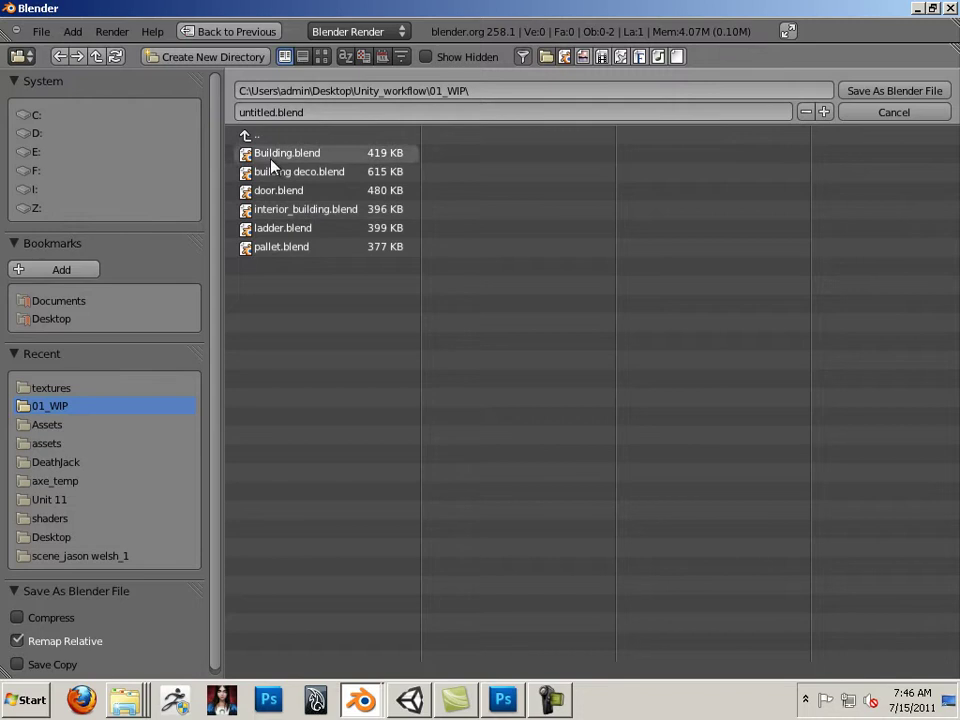
pyautogui.click(241, 138)
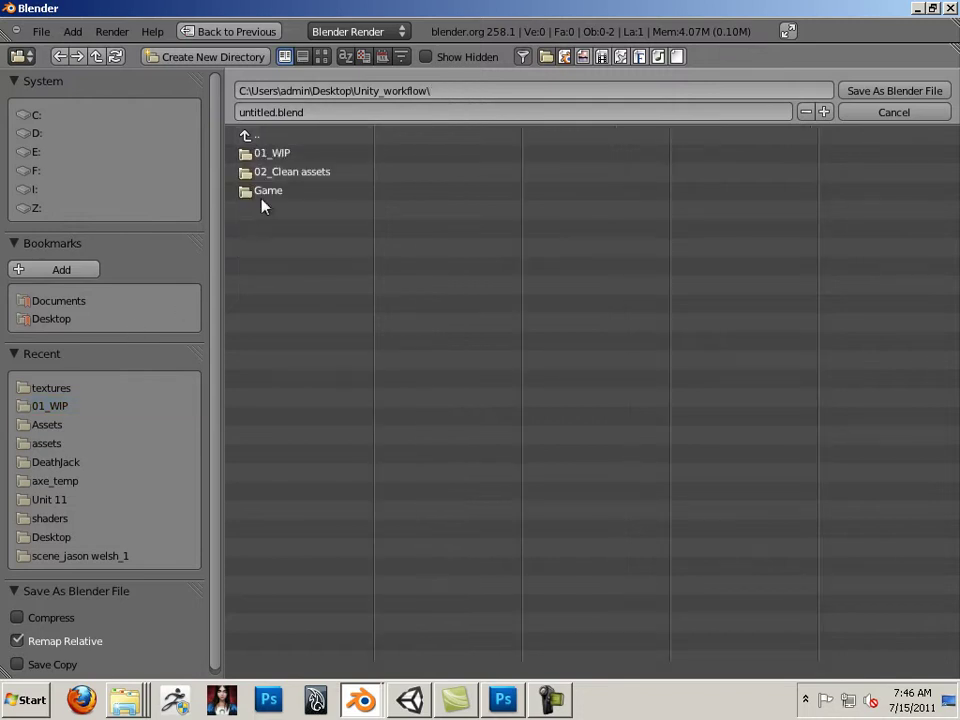
pyautogui.click(264, 194)
pyautogui.click(275, 156)
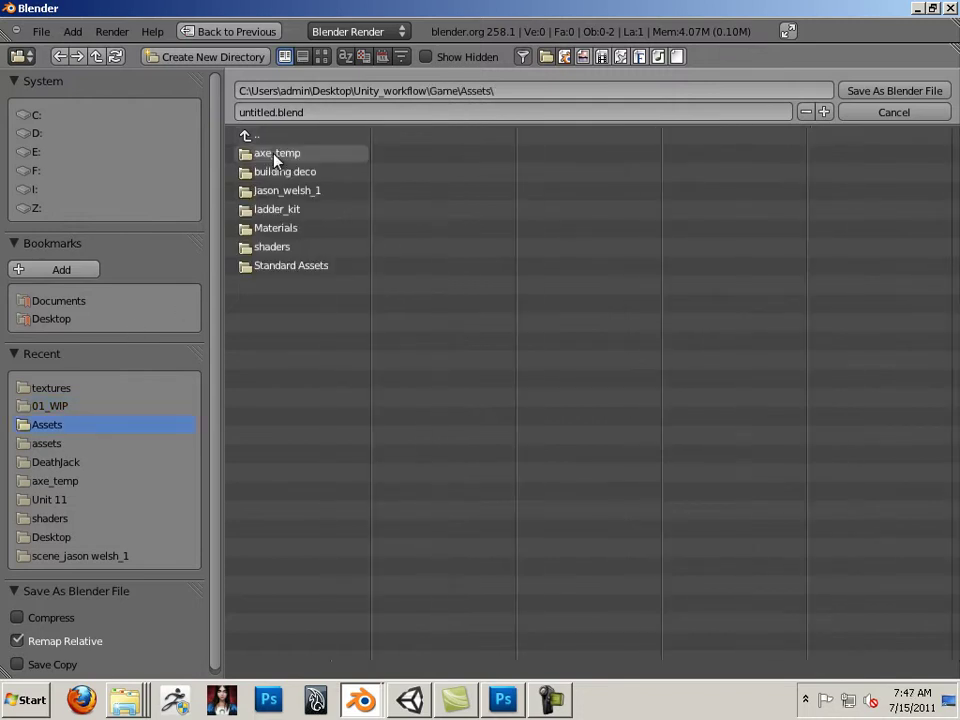
pyautogui.click(329, 114)
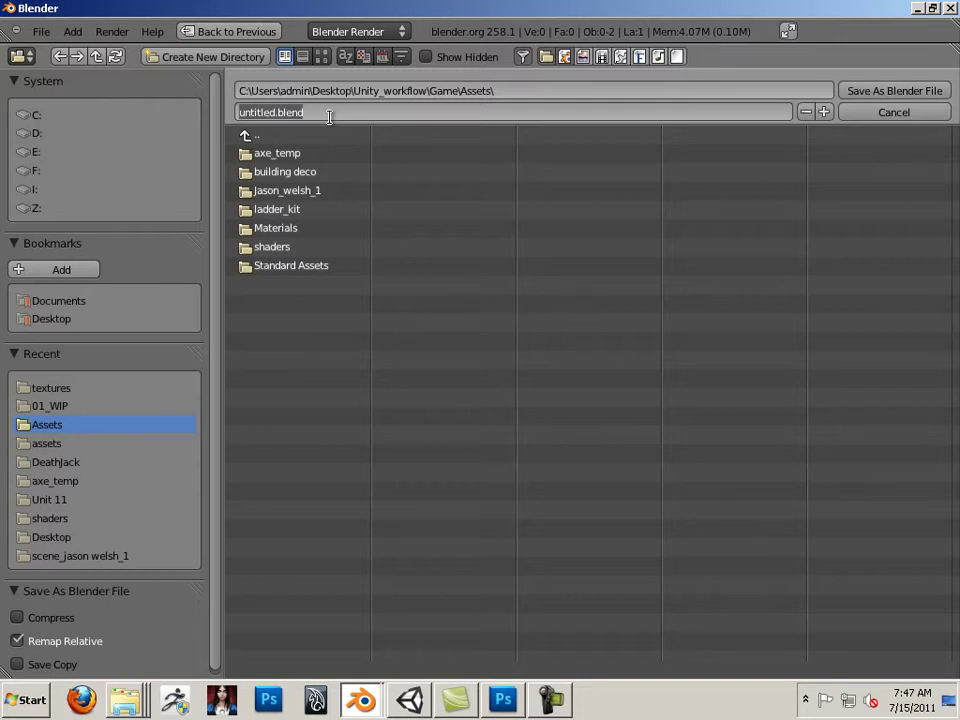
pyautogui.write('Building')
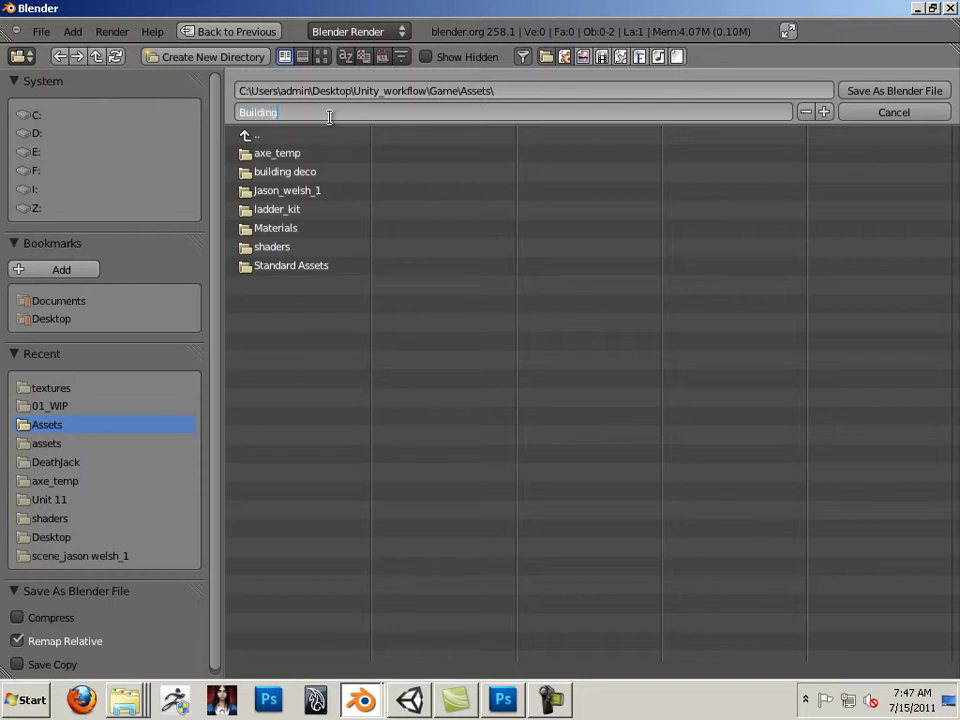
pyautogui.press('Return')
pyautogui.click(881, 90)
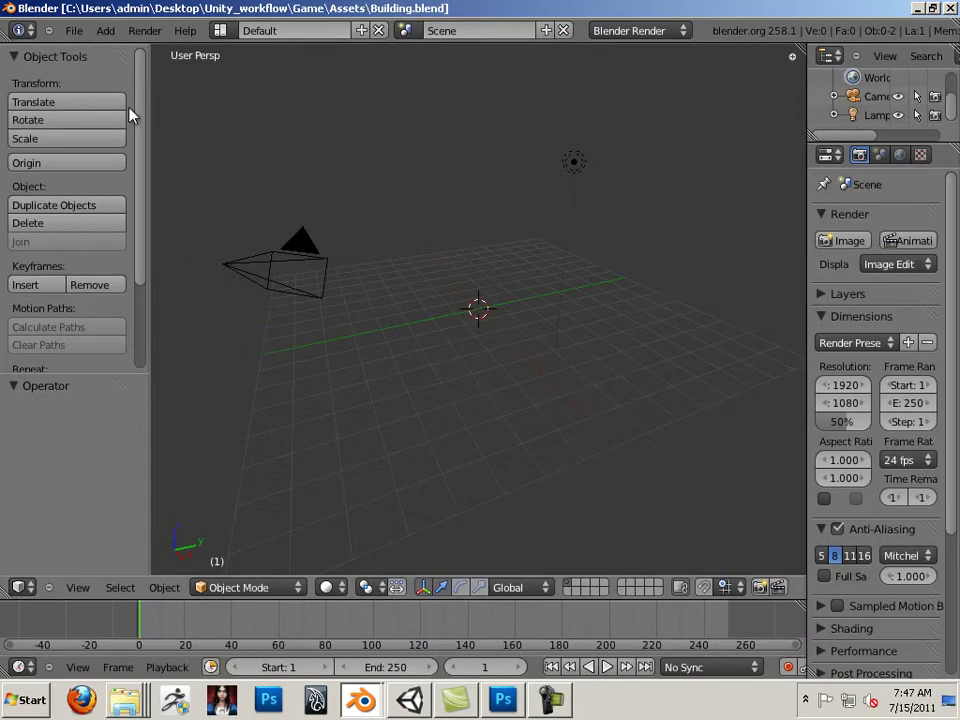
# Set the key configuration and input preset to Maya in the user preferences.
pyautogui.click(76, 31)
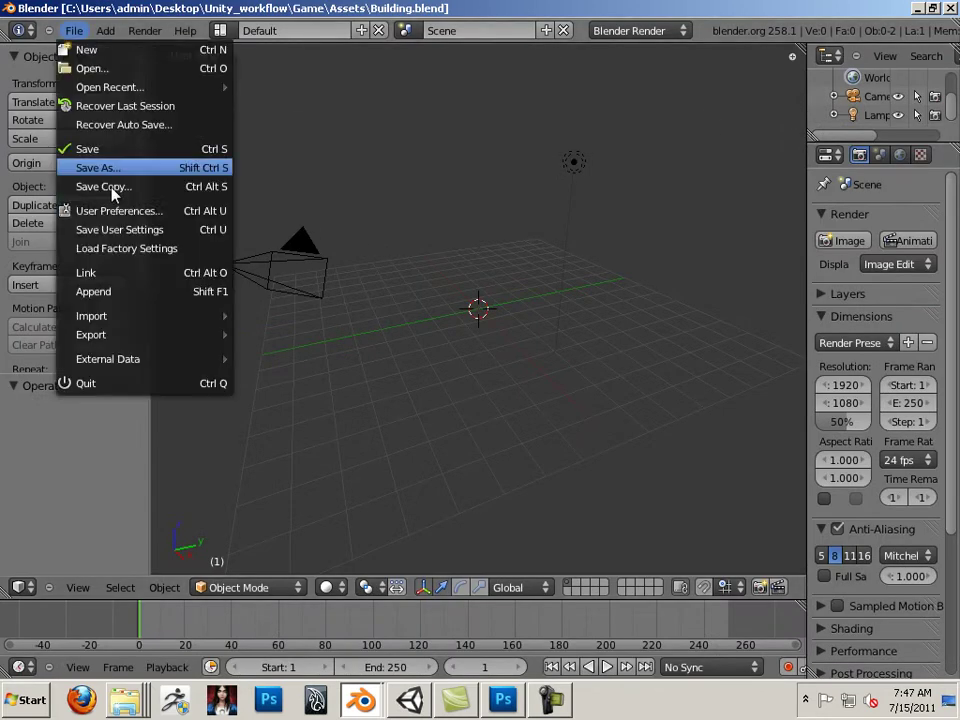
pyautogui.click(116, 211)
pyautogui.click(318, 74)
pyautogui.click(300, 110)
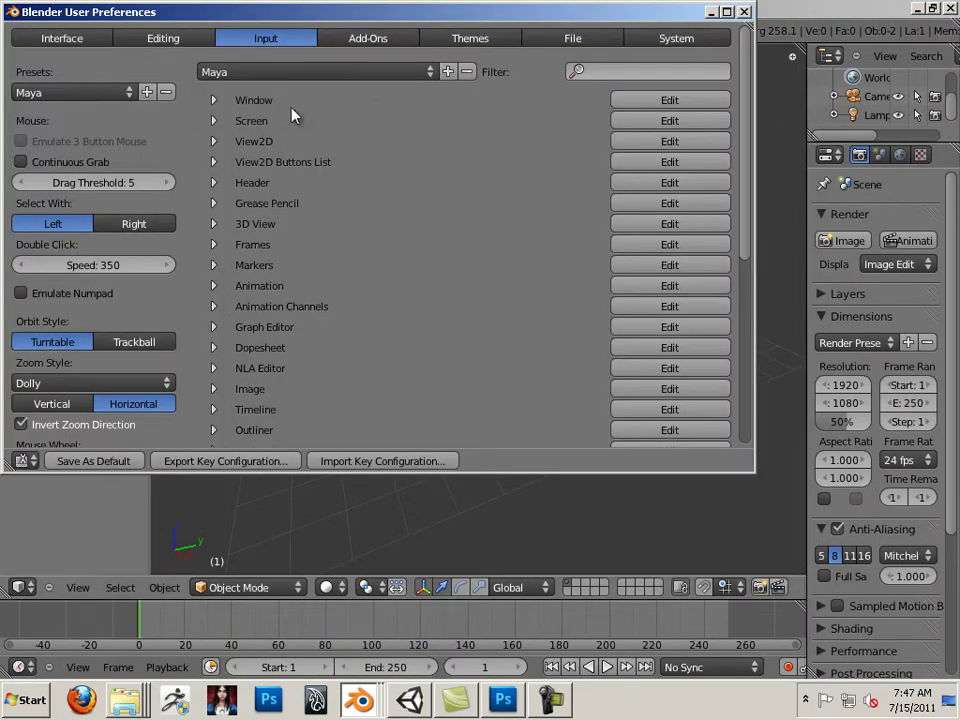
pyautogui.click(92, 92)
pyautogui.click(73, 131)
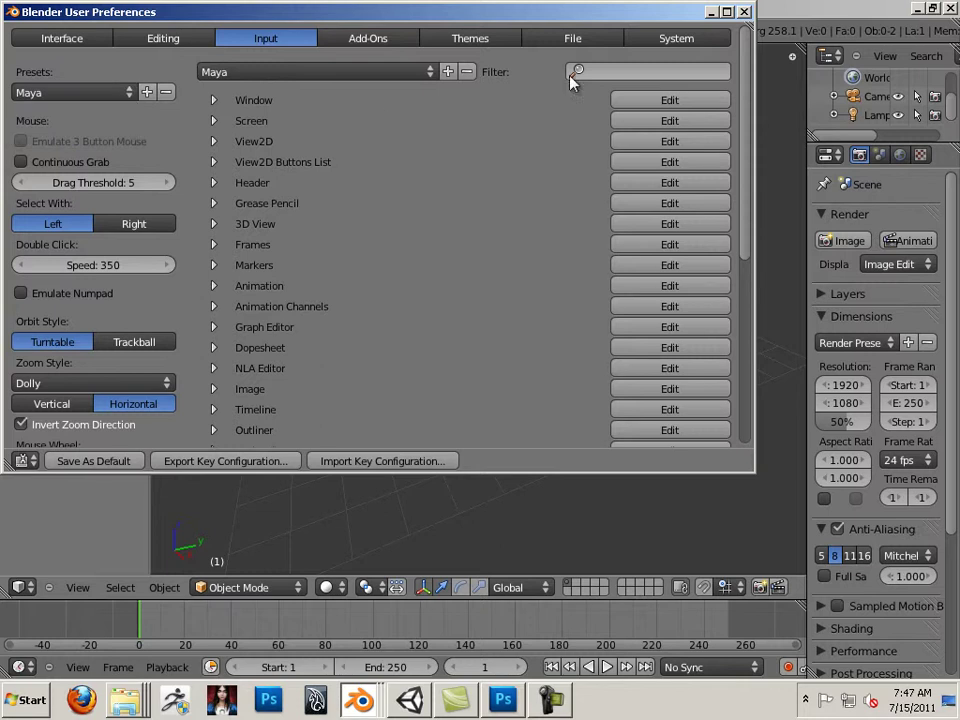
pyautogui.click(744, 12)
# Import the Wavefront model building_1.obj from the Assets folder.
pyautogui.click(74, 30)
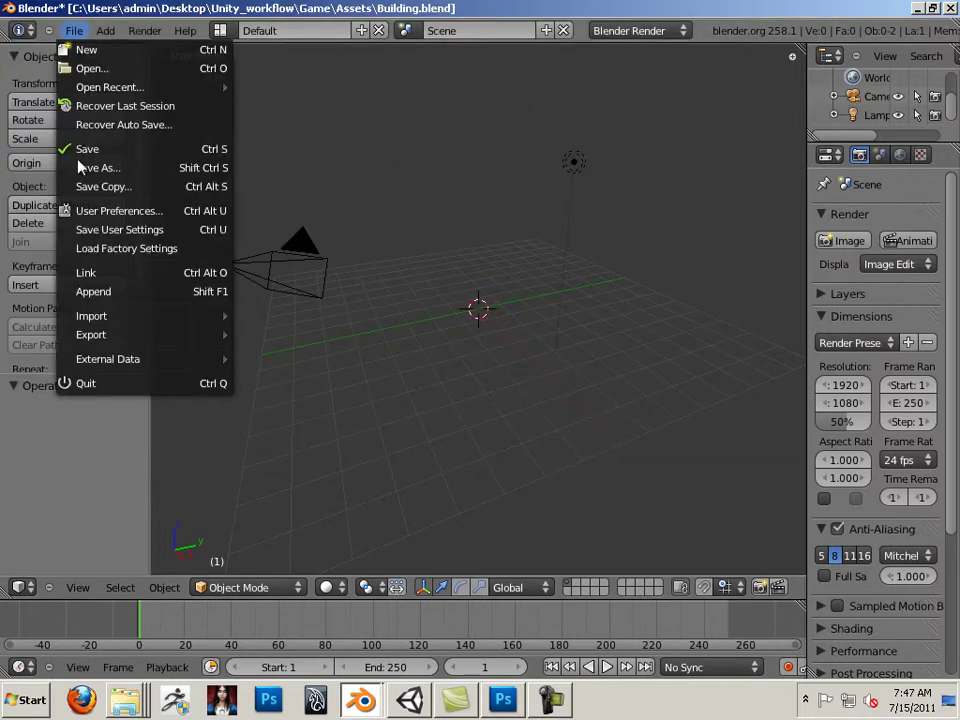
pyautogui.moveTo(207, 318)
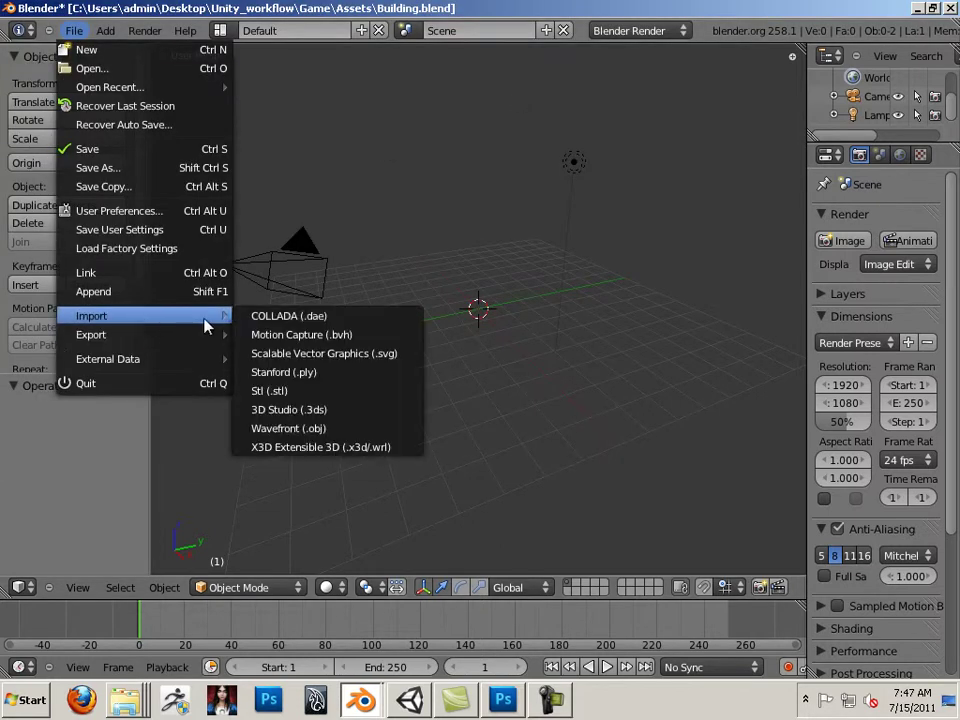
pyautogui.click(366, 427)
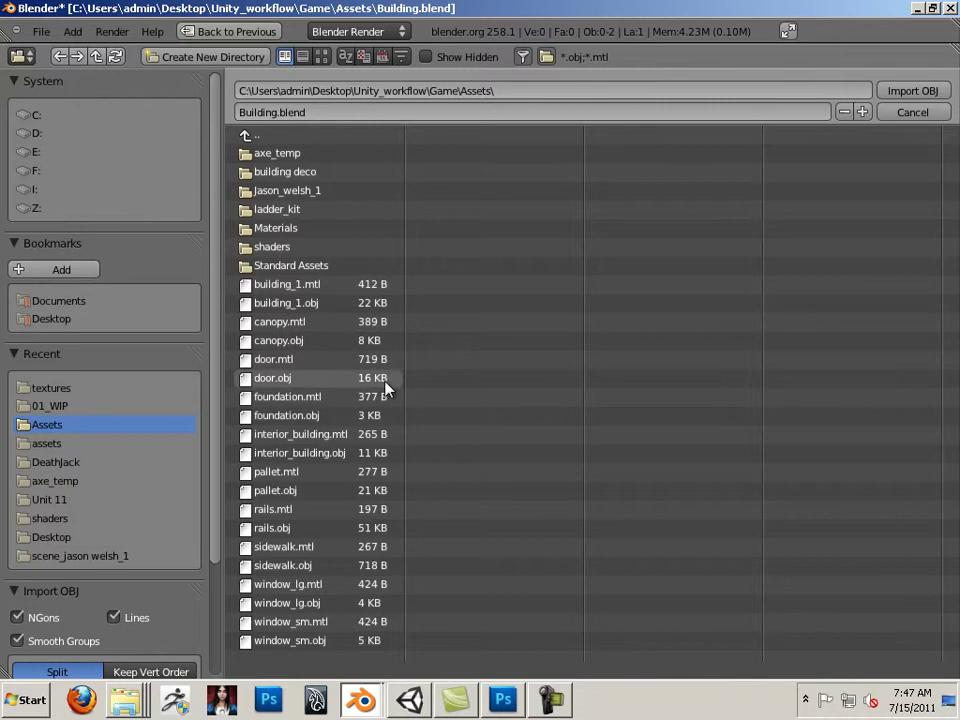
pyautogui.click(316, 288)
pyautogui.click(303, 309)
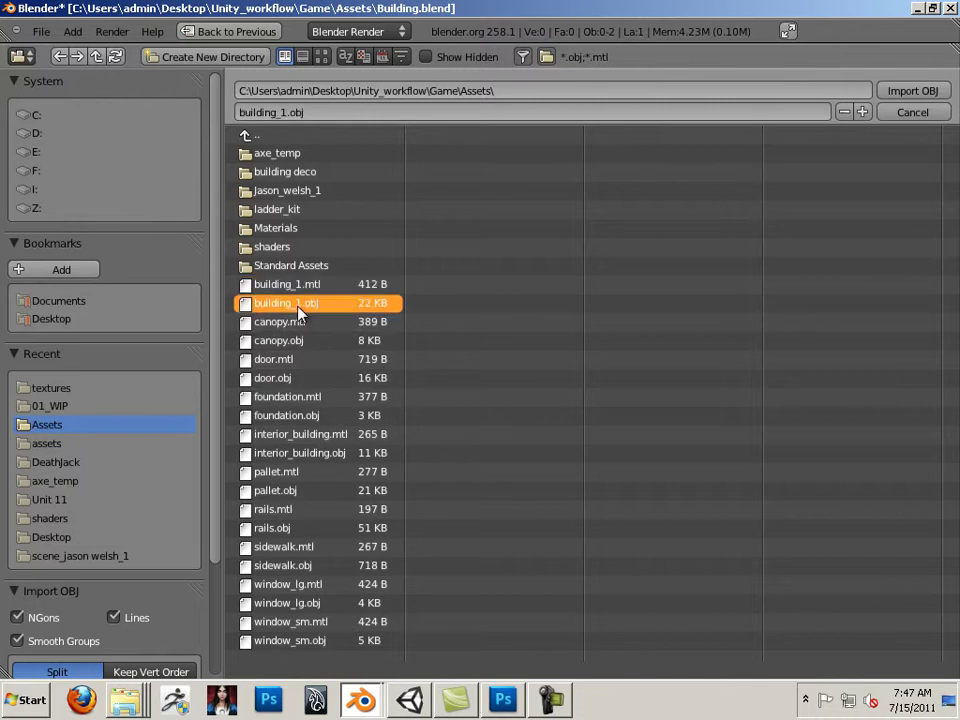
pyautogui.doubleClick(298, 313)
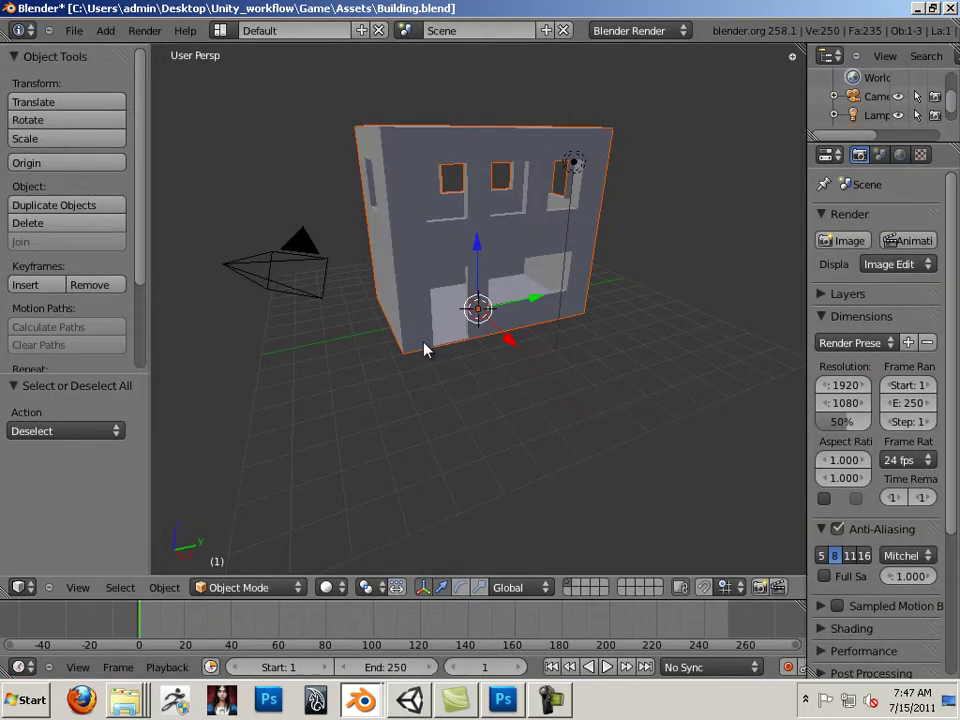
# Import the Wavefront model foundation.obj from the Assets folder.
pyautogui.click(74, 30)
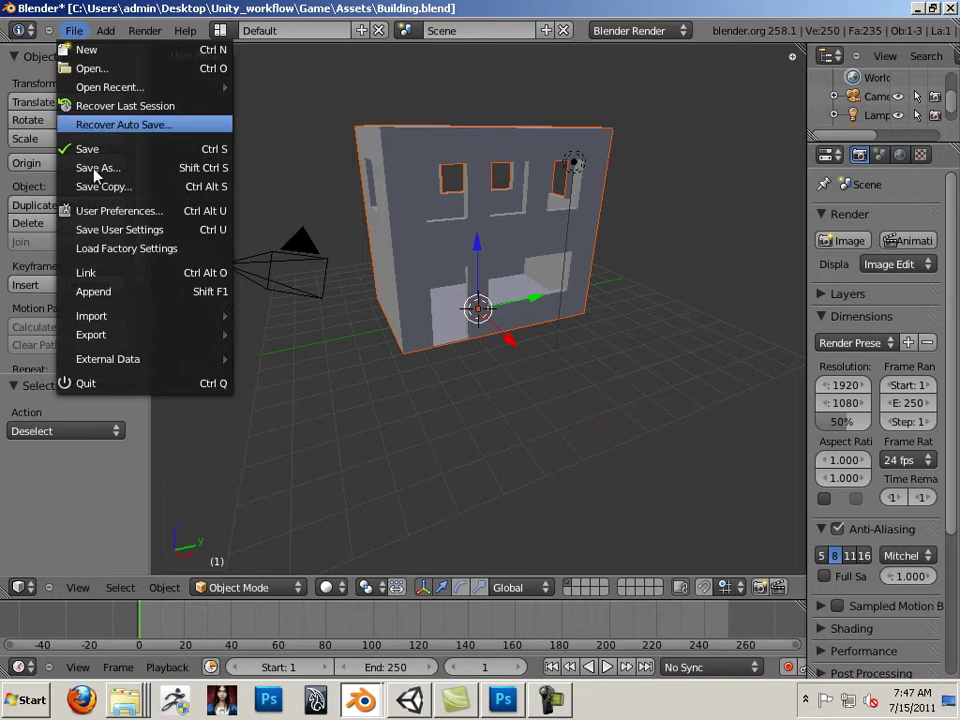
pyautogui.moveTo(125, 317)
pyautogui.click(332, 429)
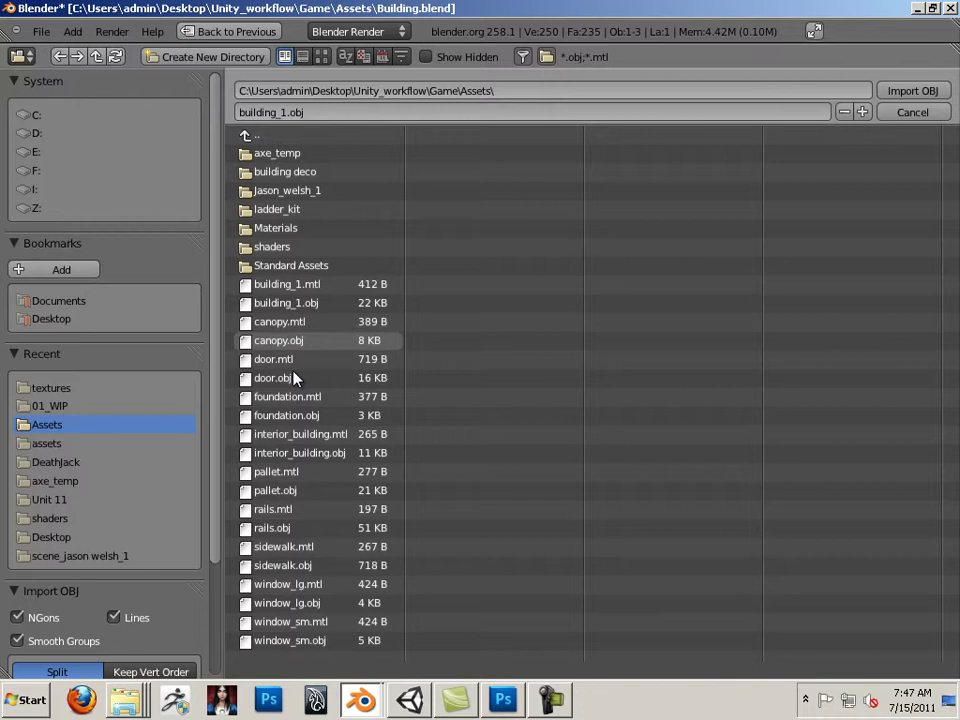
pyautogui.doubleClick(288, 415)
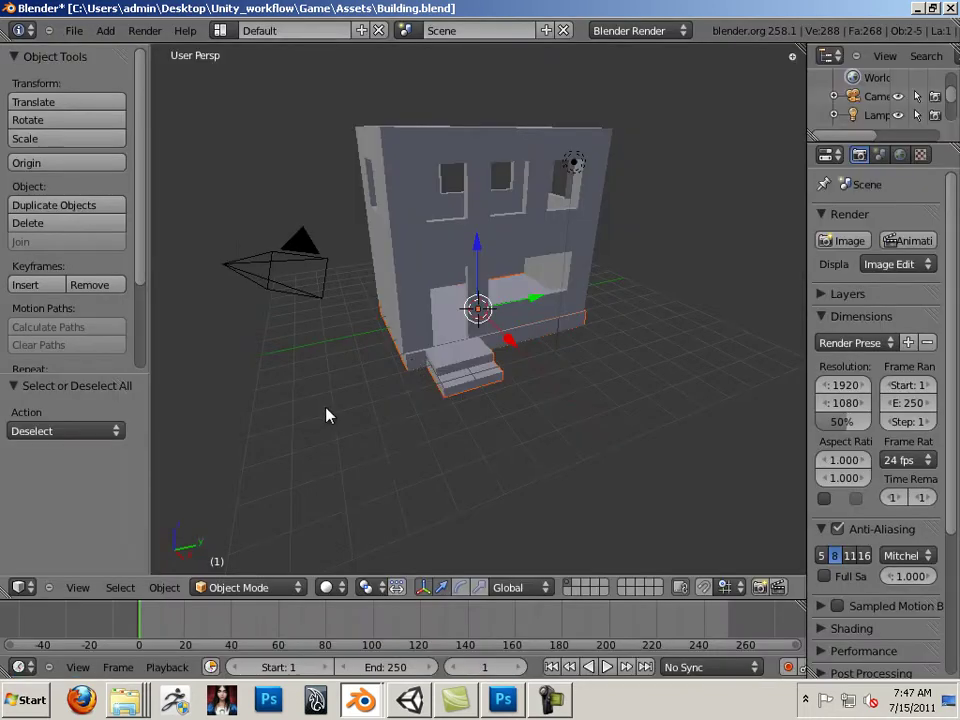
# Shift the foundation under the building by about -0.064 along Y and -0.127 along X.
pyautogui.moveTo(326, 415); pyautogui.dragTo(309, 377, button='middle')
pyautogui.scroll(5, 399, 401)
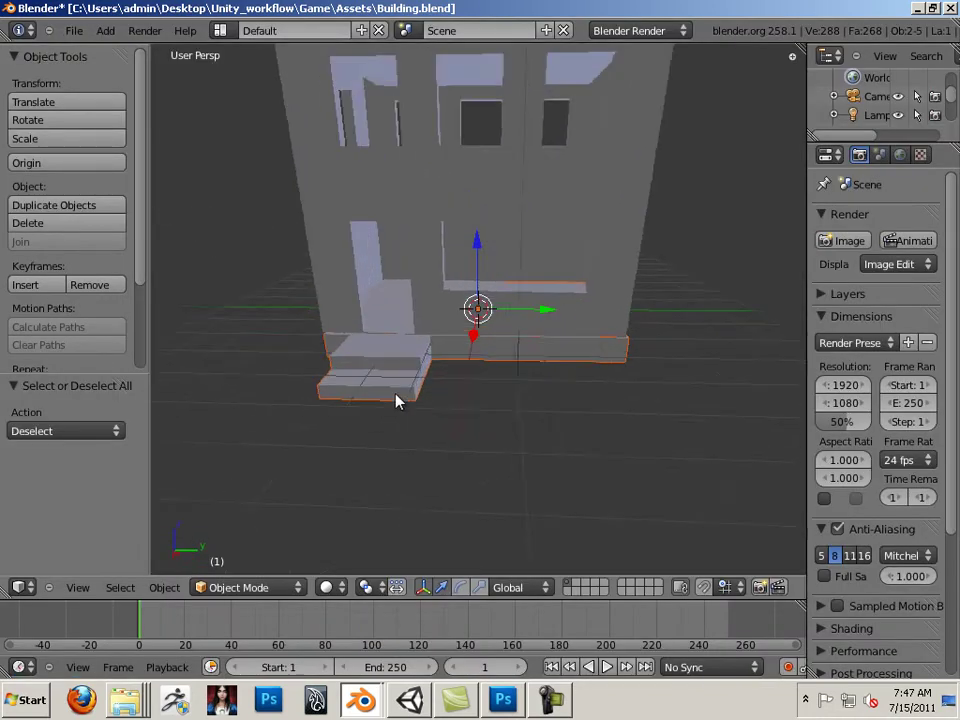
pyautogui.moveTo(443, 393); pyautogui.dragTo(450, 388, button='middle')
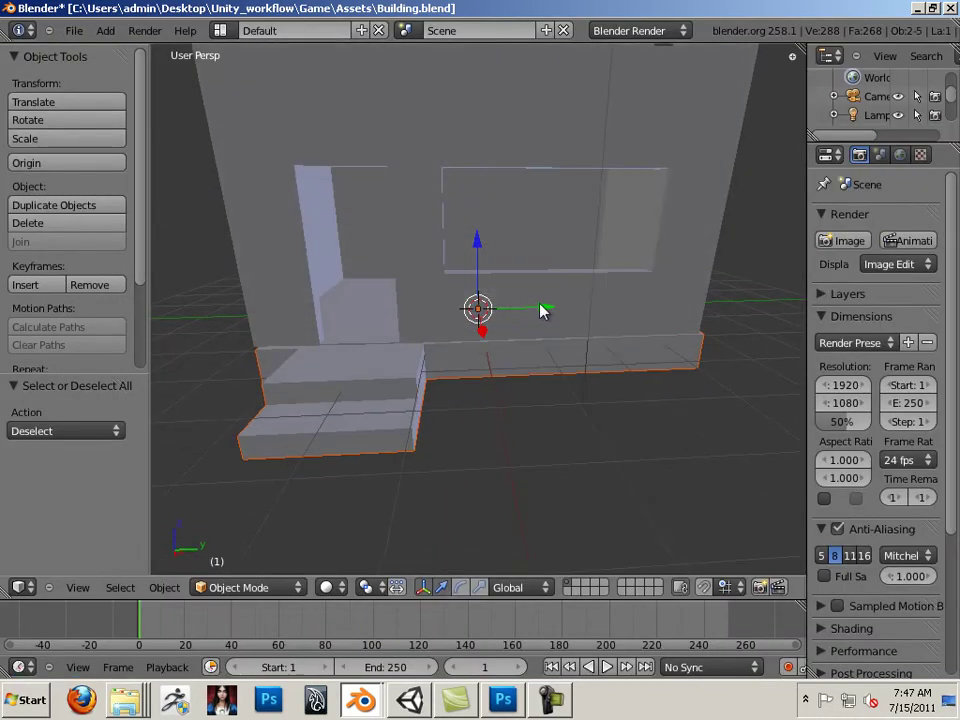
pyautogui.moveTo(541, 311); pyautogui.dragTo(538, 311)
pyautogui.moveTo(371, 346); pyautogui.dragTo(585, 324, button='middle')
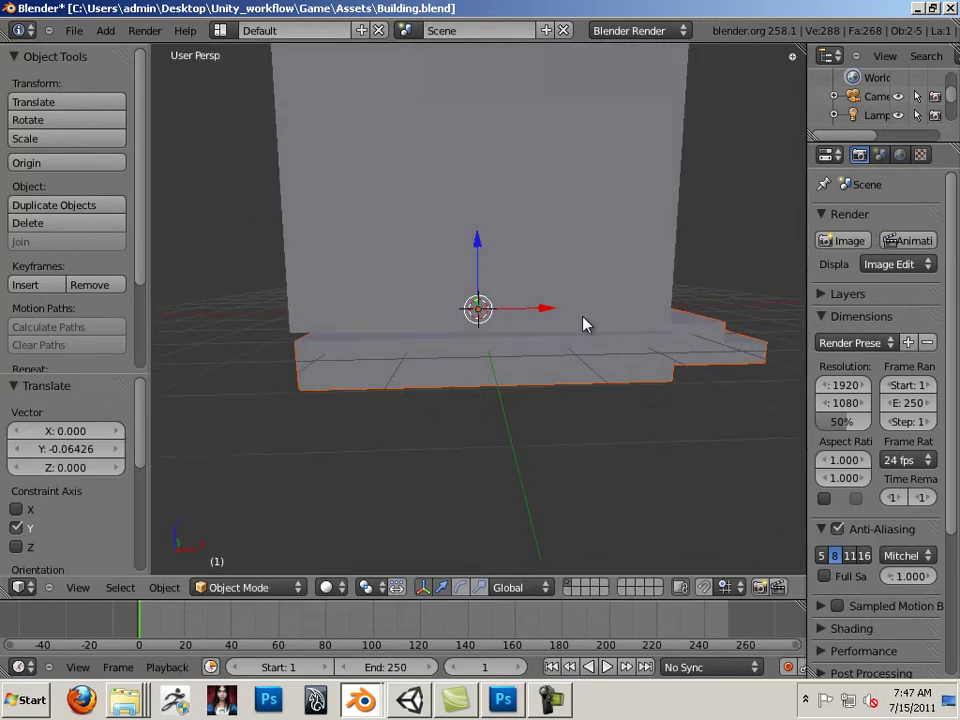
pyautogui.moveTo(564, 315); pyautogui.dragTo(546, 315)
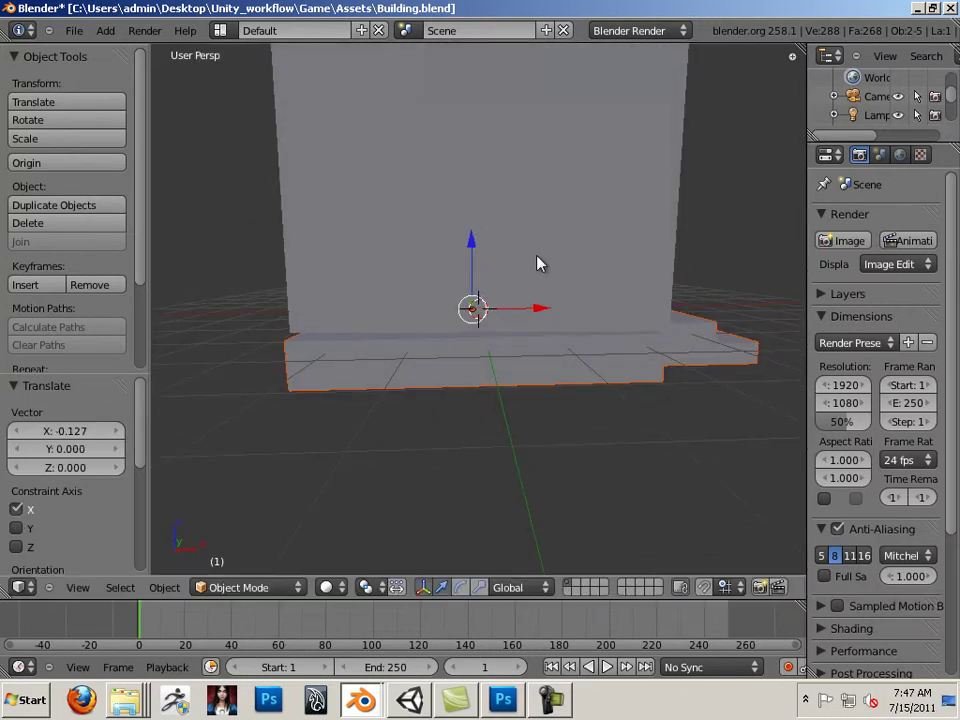
# Lower the building about 0.065 along Z so it sits on the foundation.
pyautogui.rightClick(534, 249)
pyautogui.press('g')
pyautogui.press('z')
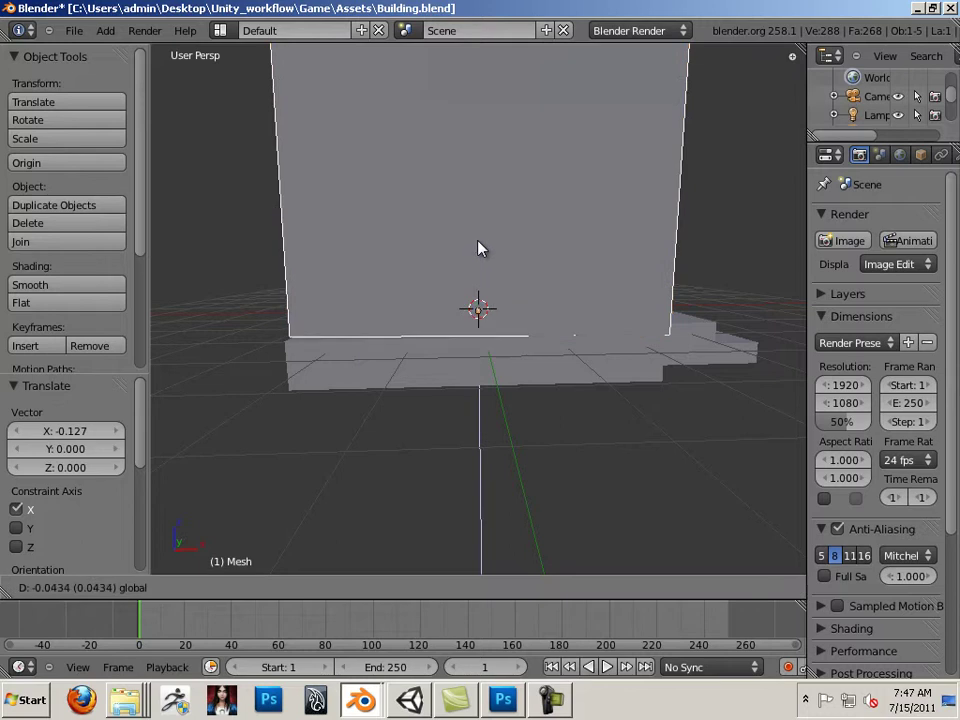
pyautogui.click(477, 249)
# Shift the building about -0.042 along X in front view to line up with the foundation, and check the fit in orthographic view.
pyautogui.moveTo(477, 249); pyautogui.dragTo(398, 339, button='middle')
pyautogui.press('KP_1')
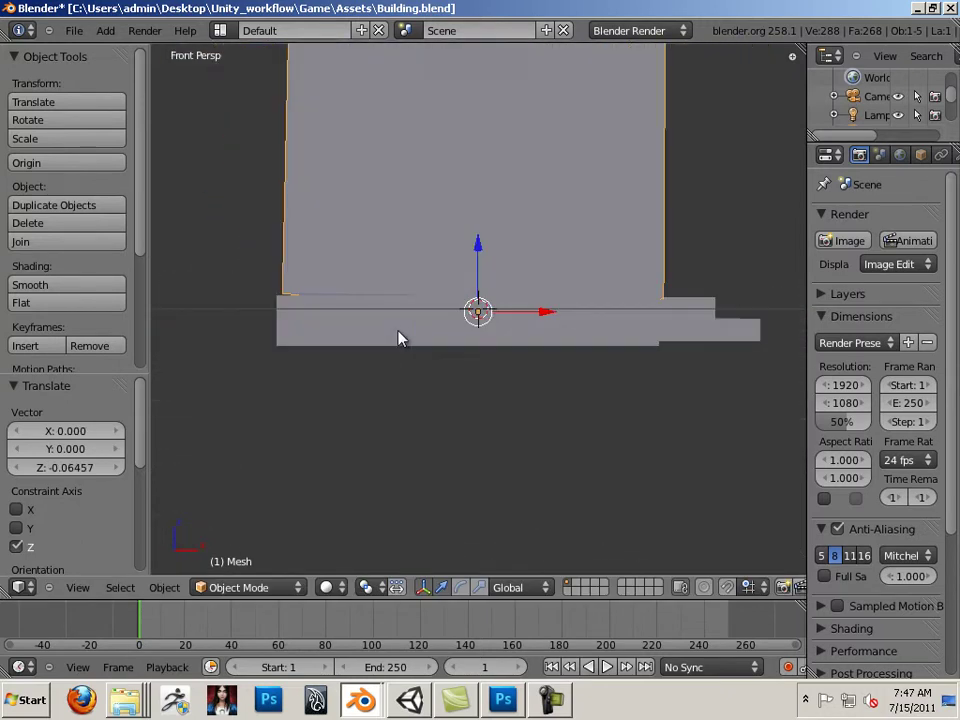
pyautogui.moveTo(537, 311); pyautogui.dragTo(537, 312)
pyautogui.press('KP_5')
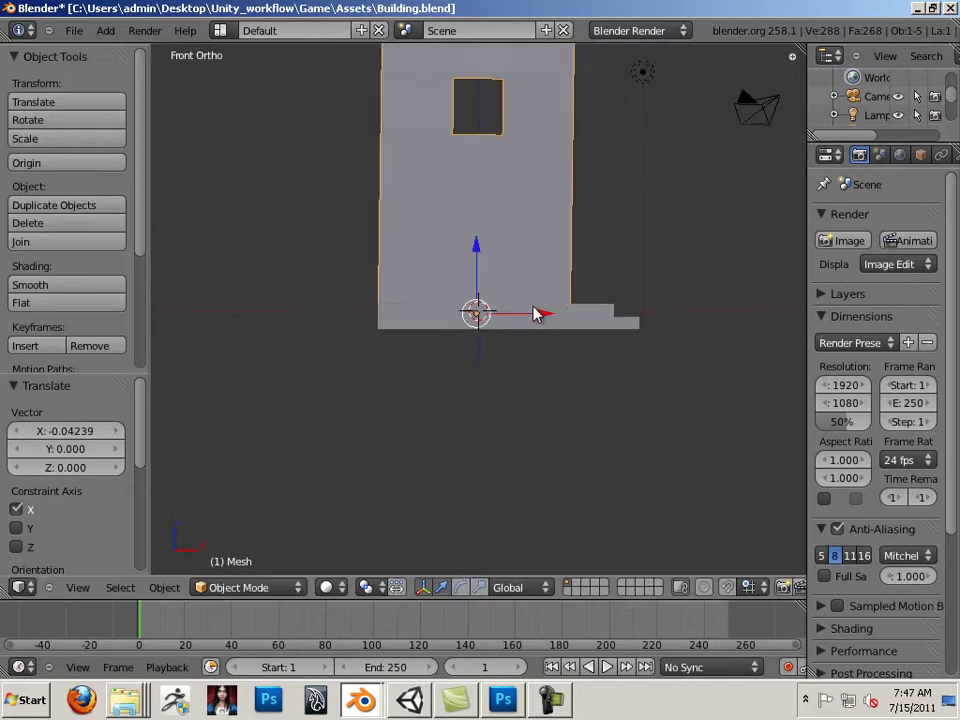
pyautogui.keyDown('shift'); pyautogui.moveTo(536, 313); pyautogui.dragTo(516, 437, button='middle'); pyautogui.keyUp('shift')
pyautogui.moveTo(516, 437); pyautogui.dragTo(425, 478)
pyautogui.rightClick(425, 478)
pyautogui.moveTo(425, 478); pyautogui.dragTo(481, 462, button='middle')
pyautogui.moveTo(481, 462); pyautogui.dragTo(491, 504)
pyautogui.moveTo(491, 504); pyautogui.dragTo(510, 510, button='middle')
# Import the Wavefront model canopy.obj from the Assets folder.
pyautogui.click(75, 31)
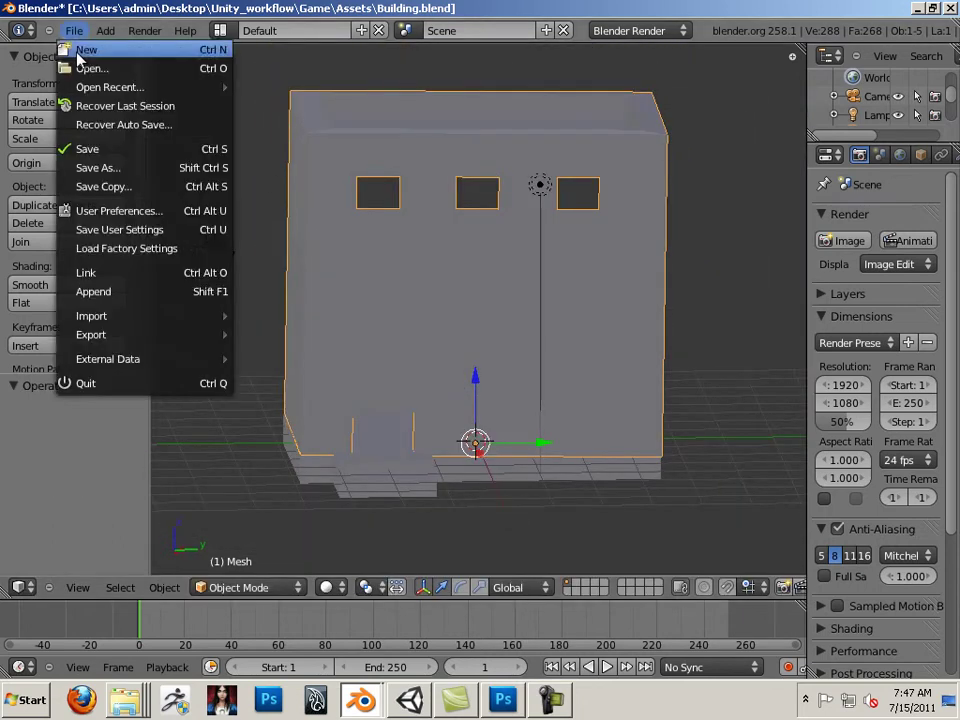
pyautogui.moveTo(110, 316)
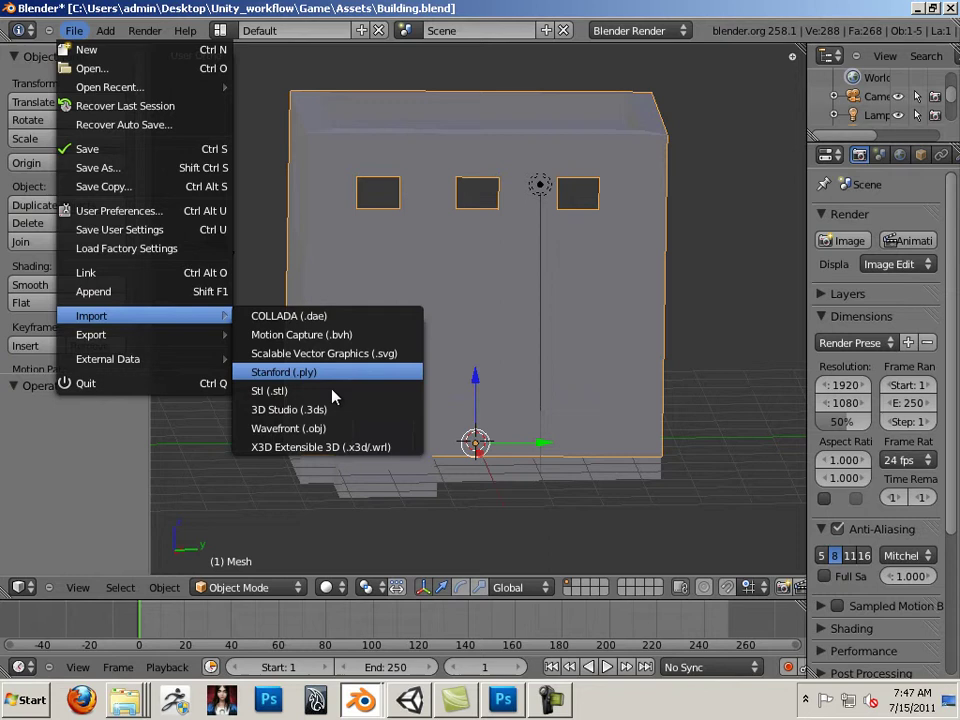
pyautogui.click(331, 428)
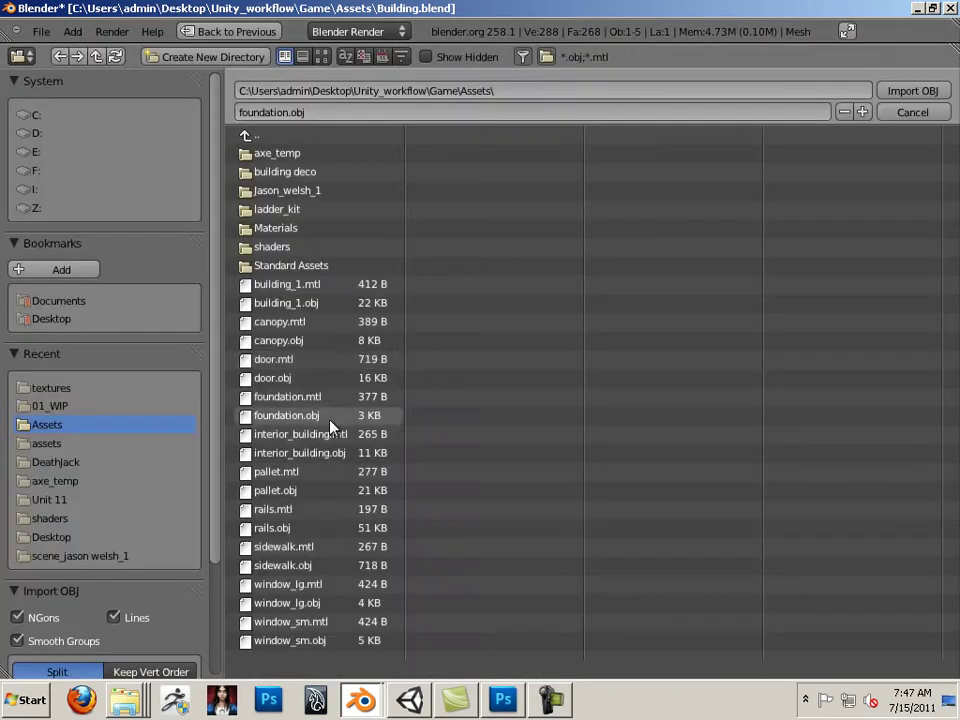
pyautogui.click(318, 344)
pyautogui.doubleClick(322, 349)
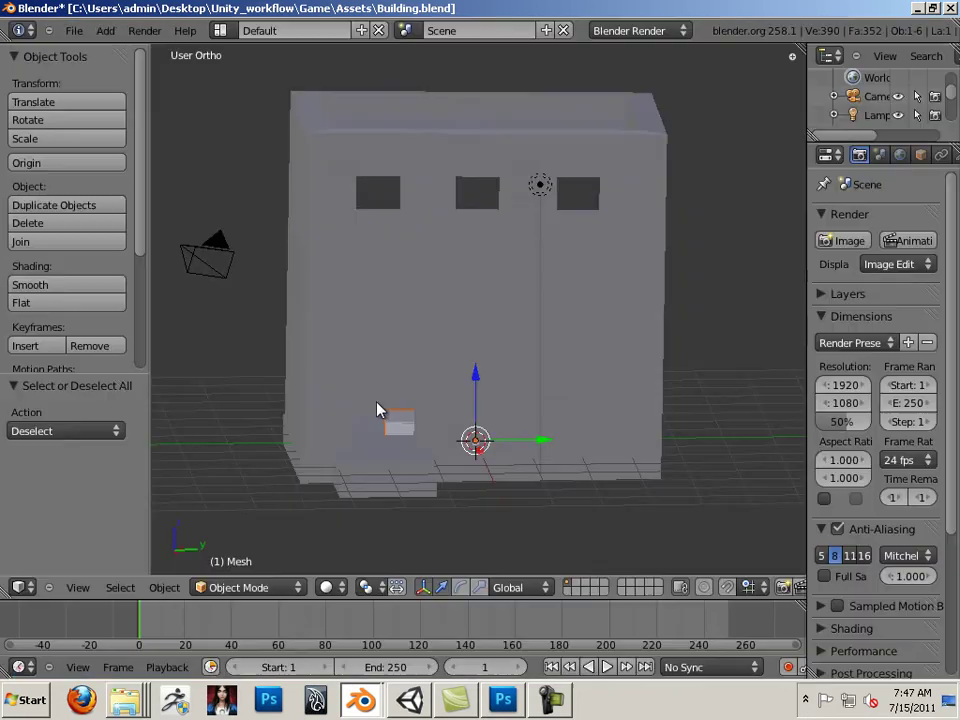
# Move the canopy out to the building's front along X and raise it about 2.69 along Z.
pyautogui.moveTo(261, 407); pyautogui.dragTo(312, 450, button='middle')
pyautogui.press('g')
pyautogui.press('x')
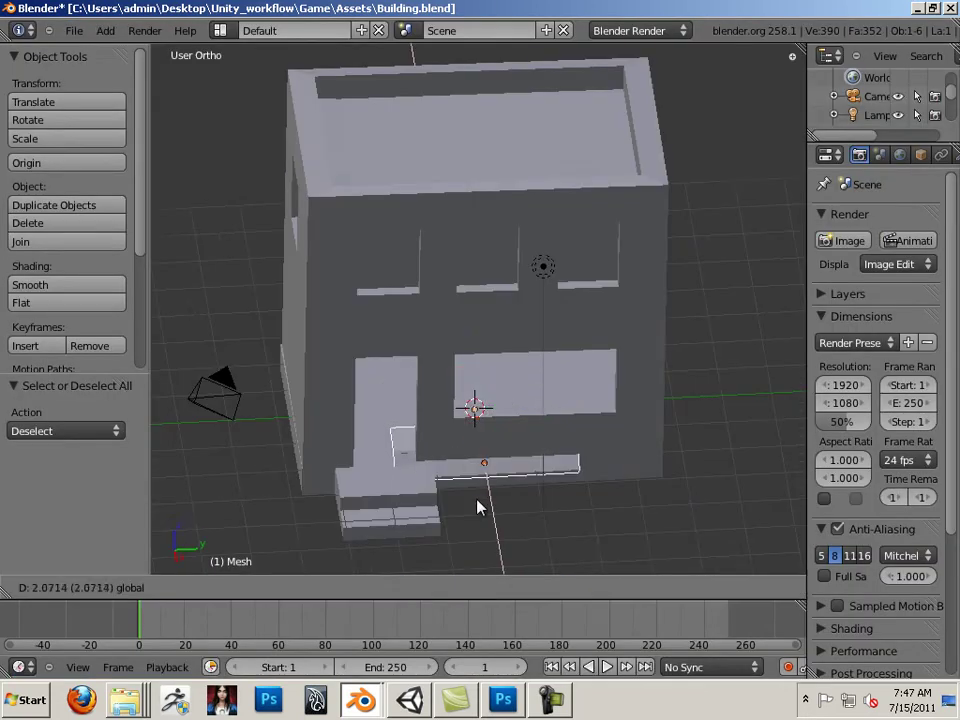
pyautogui.click(489, 486)
pyautogui.press('g')
pyautogui.press('z')
pyautogui.click(498, 329)
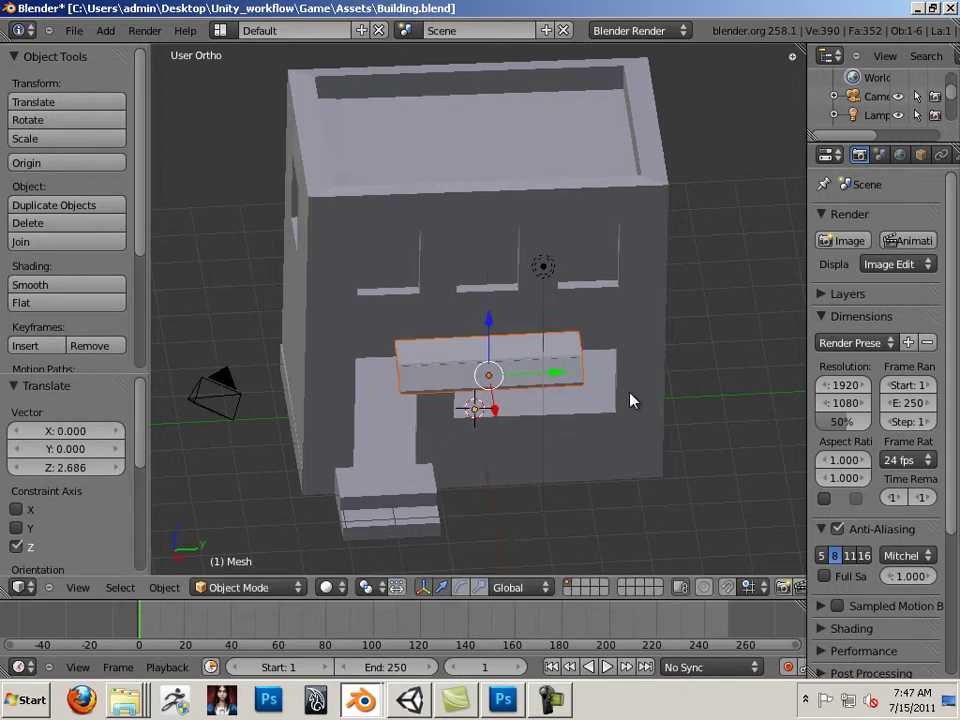
# Shift the canopy about 0.93 along Y over the ground-floor window, and lower it about 0.355 along Z.
pyautogui.moveTo(630, 399); pyautogui.dragTo(536, 396, button='middle')
pyautogui.press('g')
pyautogui.press('y')
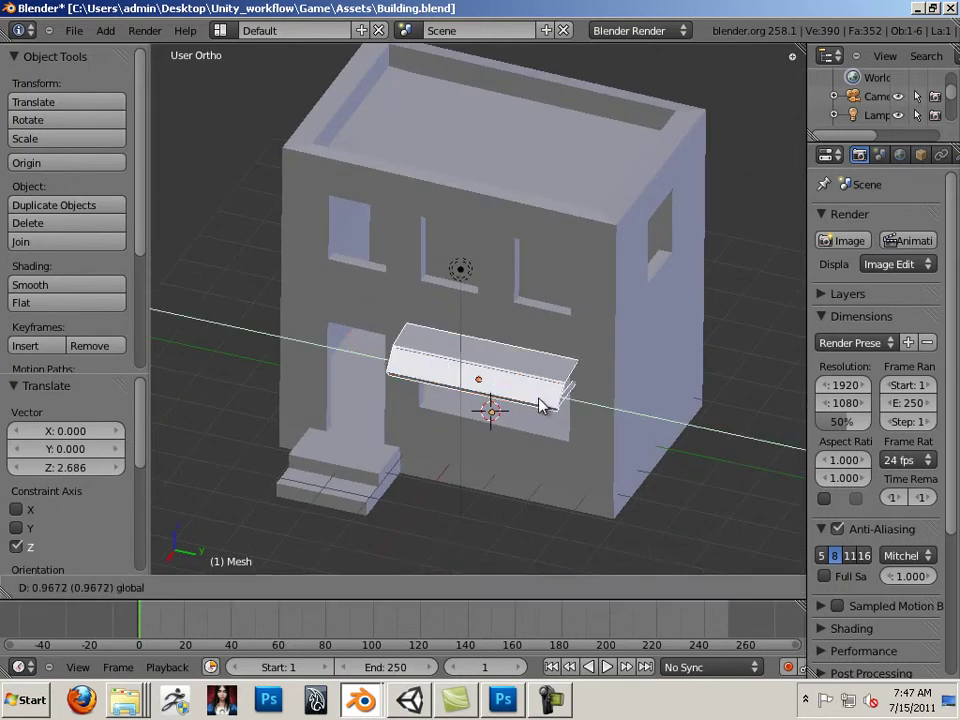
pyautogui.click(537, 396)
pyautogui.press('g')
pyautogui.press('z')
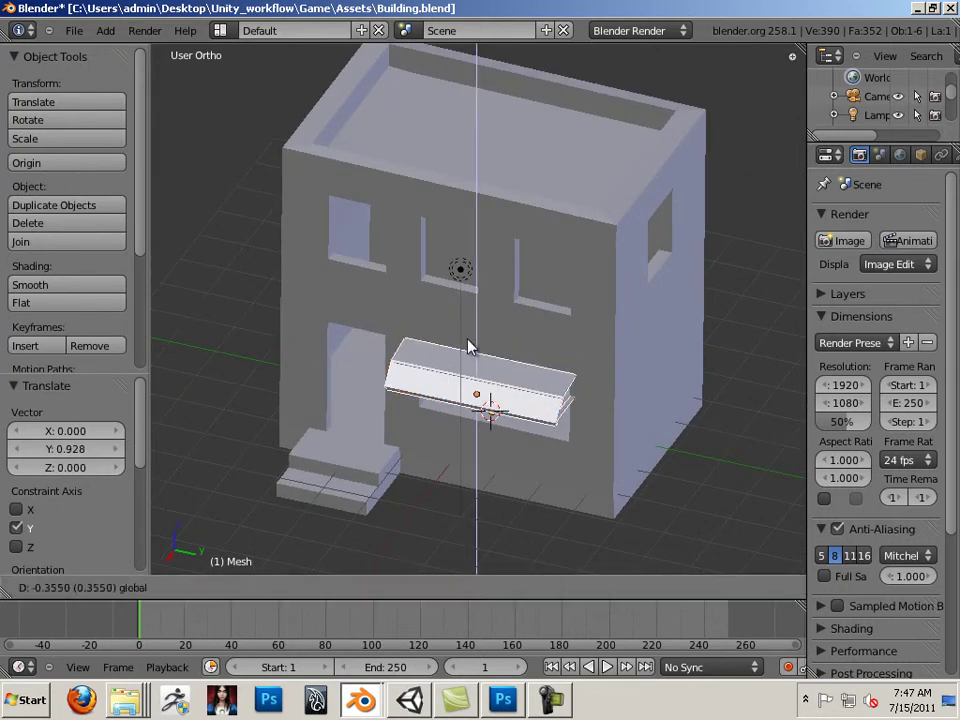
pyautogui.click(470, 350)
# Fine-tune the canopy's height above the window by lowering it about 0.091 along Z, and check the fit from several sides.
pyautogui.moveTo(559, 444); pyautogui.dragTo(491, 396, button='middle')
pyautogui.scroll(5, 550, 415)
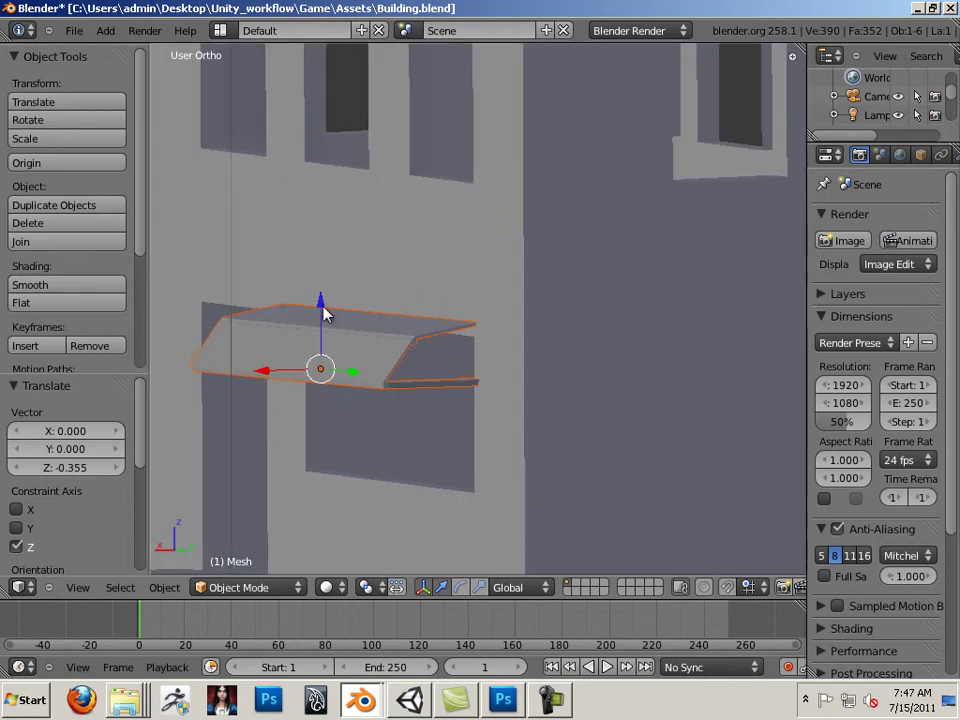
pyautogui.moveTo(321, 310); pyautogui.dragTo(322, 333)
pyautogui.scroll(-5, 214, 306)
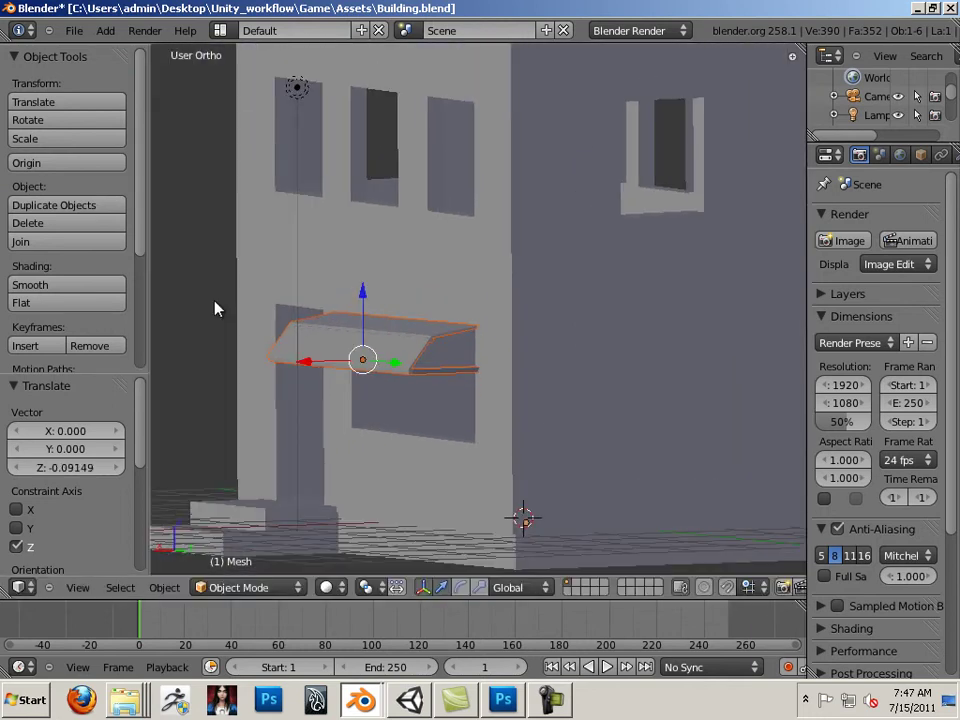
pyautogui.moveTo(238, 296); pyautogui.dragTo(155, 80, button='middle')
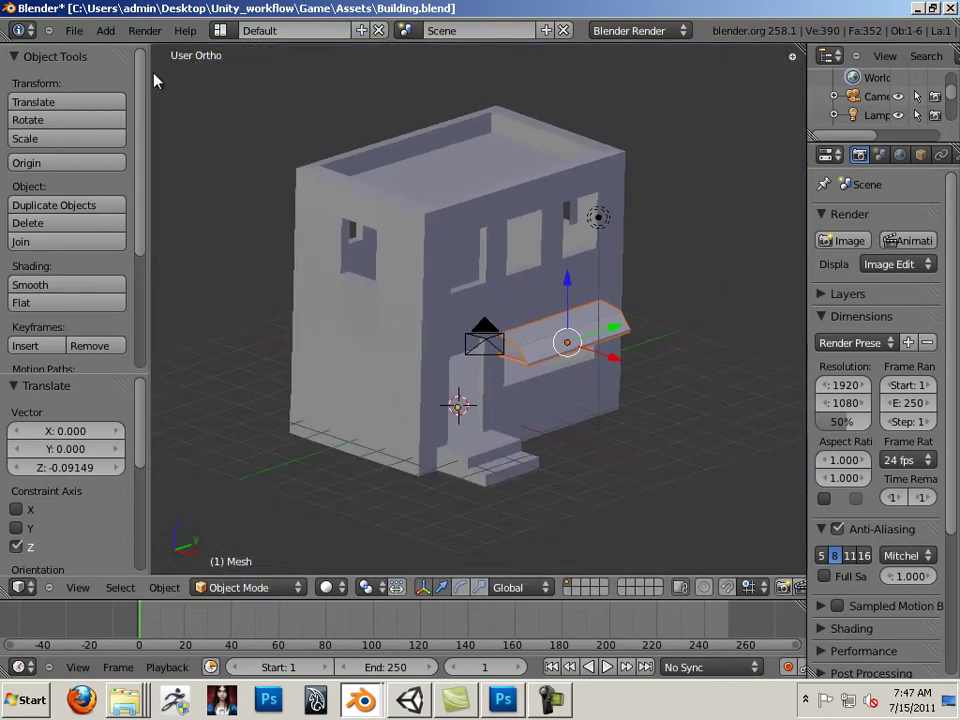
# Import the Wavefront model sidewalk.obj from the Assets folder.
pyautogui.click(72, 30)
pyautogui.moveTo(122, 315)
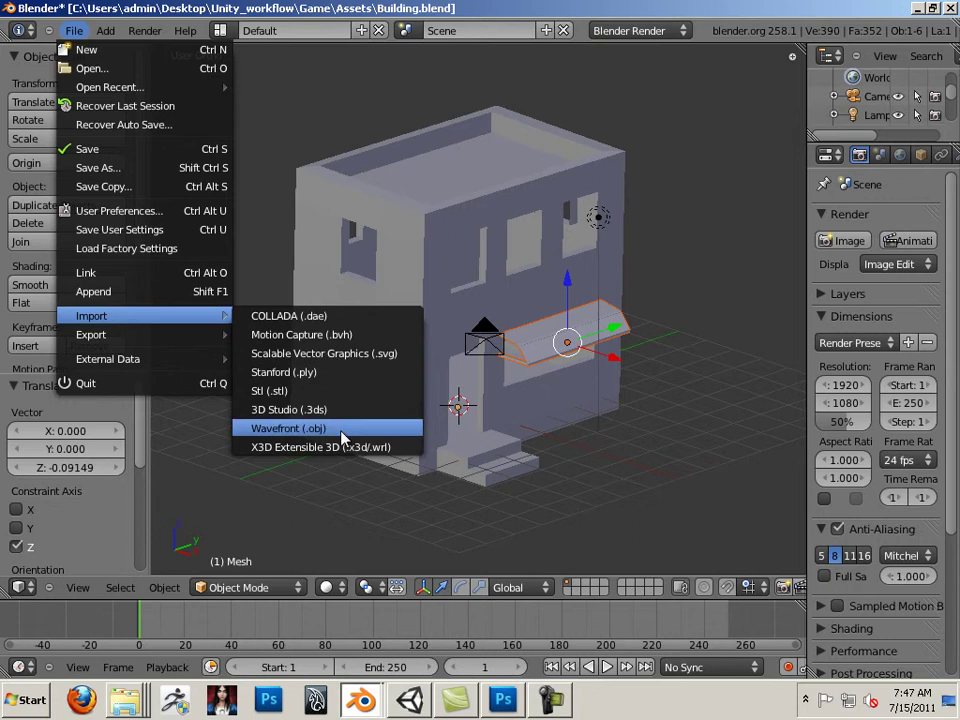
pyautogui.click(258, 428)
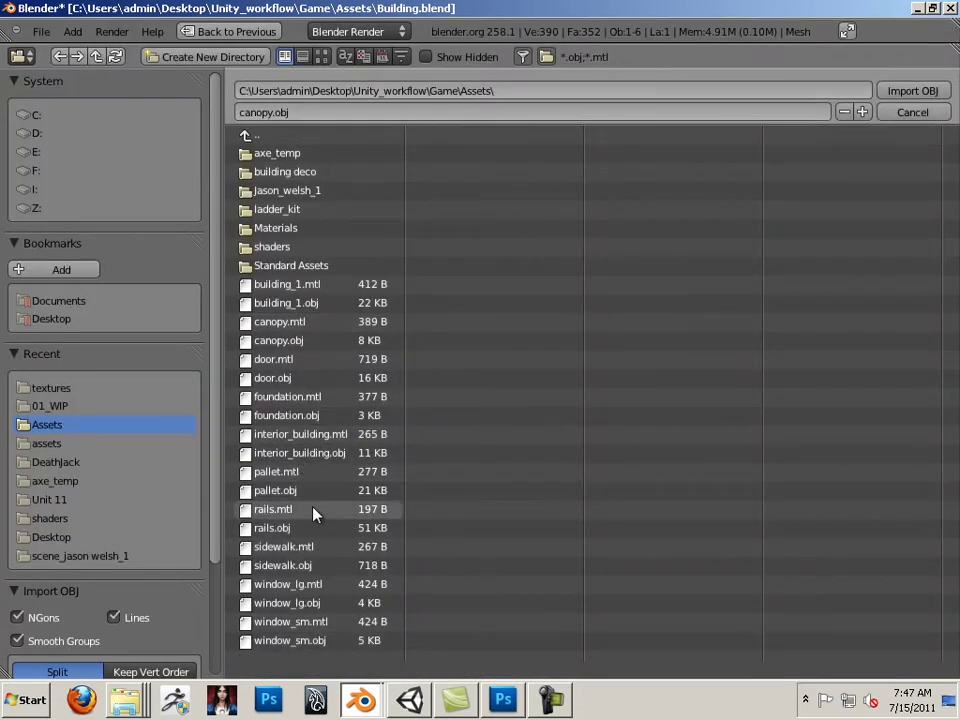
pyautogui.click(307, 572)
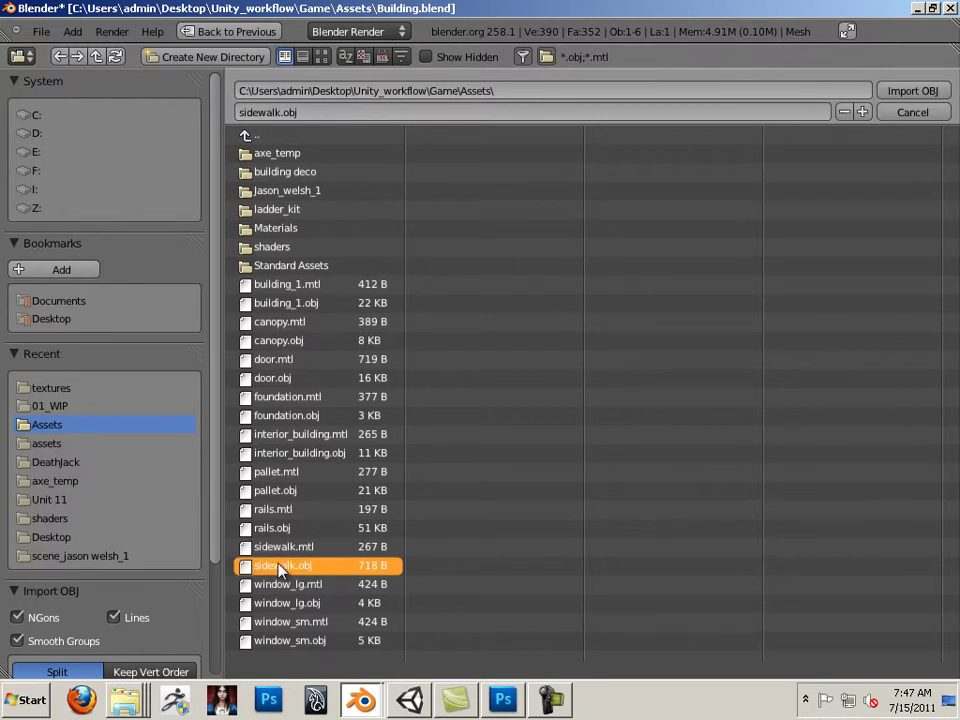
pyautogui.doubleClick(307, 568)
# Slide the imported sidewalk slab into place under the building, deselect everything, and check the result from the front.
pyautogui.moveTo(333, 528); pyautogui.dragTo(548, 434, button='middle')
pyautogui.moveTo(524, 415); pyautogui.dragTo(600, 430)
pyautogui.press('a')
pyautogui.moveTo(726, 287); pyautogui.dragTo(456, 268, button='middle')
pyautogui.scroll(3, 508, 308)
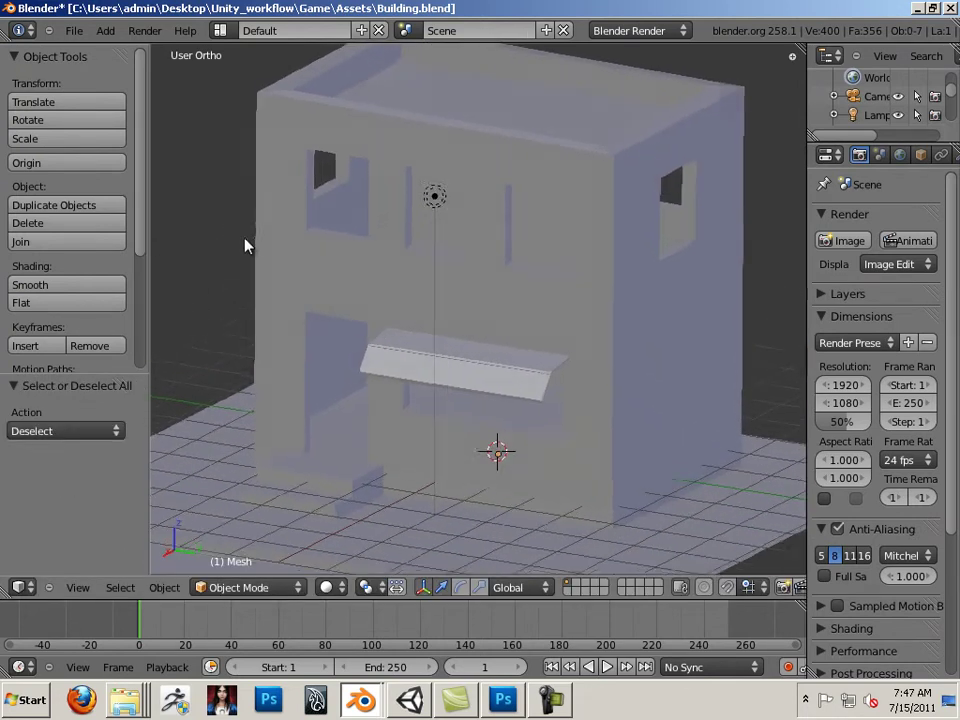
pyautogui.moveTo(244, 242); pyautogui.dragTo(245, 236, button='middle')
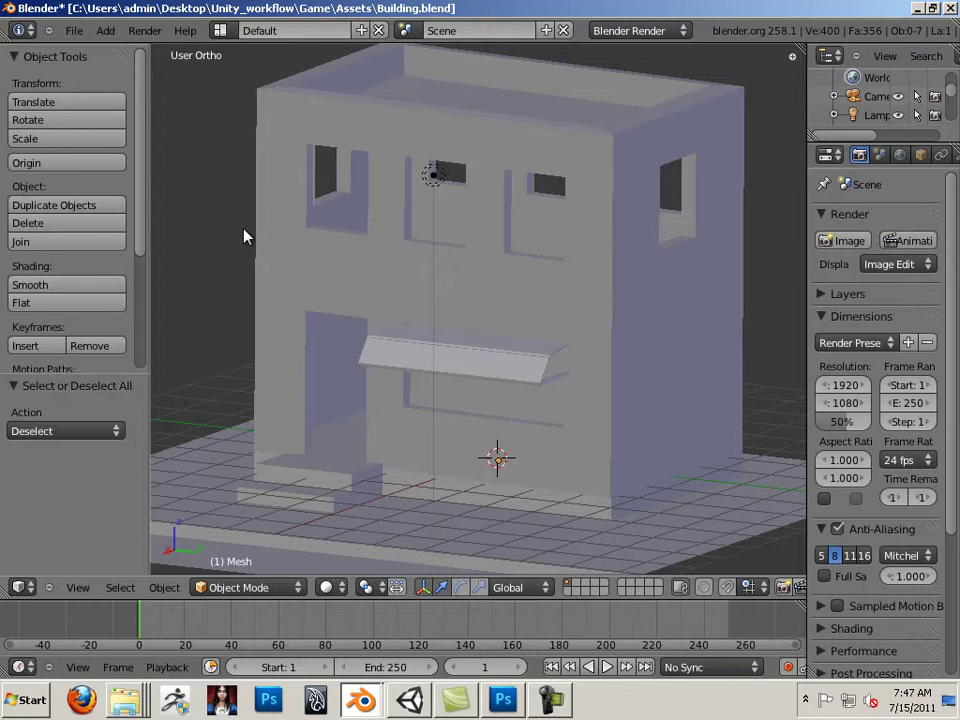
# Import the Wavefront model door.obj from the Assets folder.
pyautogui.click(78, 34)
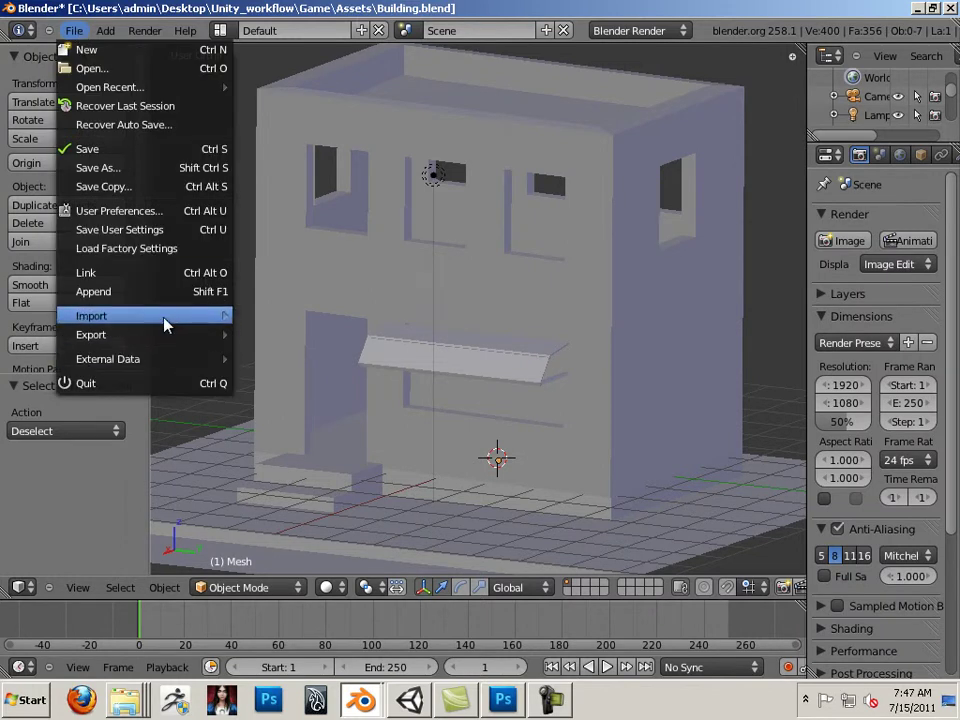
pyautogui.moveTo(224, 318)
pyautogui.click(315, 428)
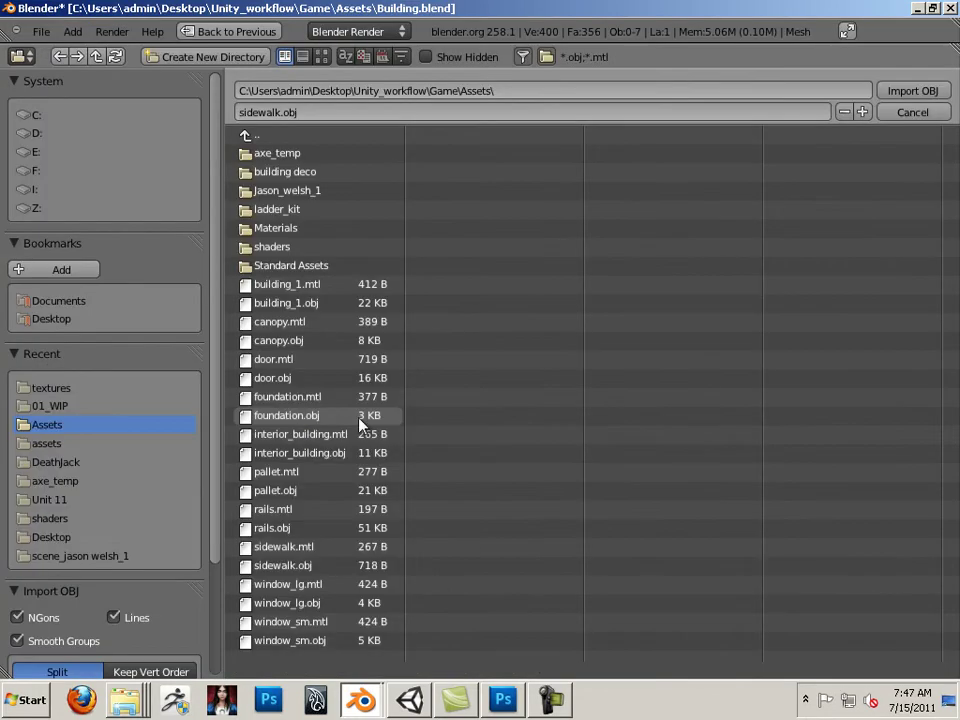
pyautogui.click(284, 380)
pyautogui.click(913, 90)
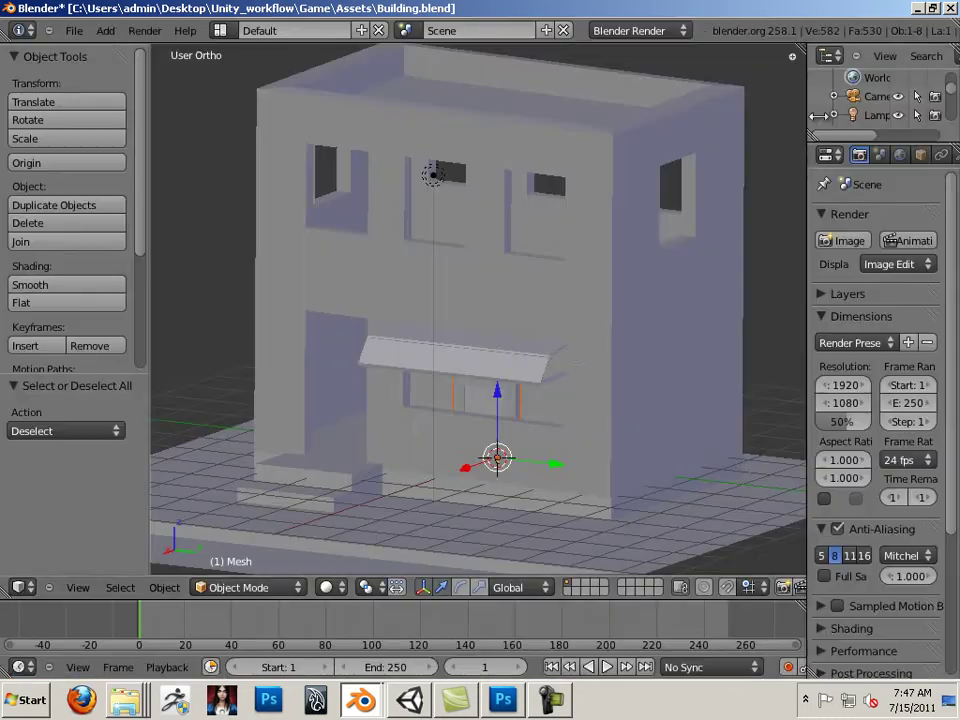
# Move the door about -2.71 along Y and about 2.30 along X toward the doorway above the steps.
pyautogui.press('g')
pyautogui.press('y')
pyautogui.click(324, 439)
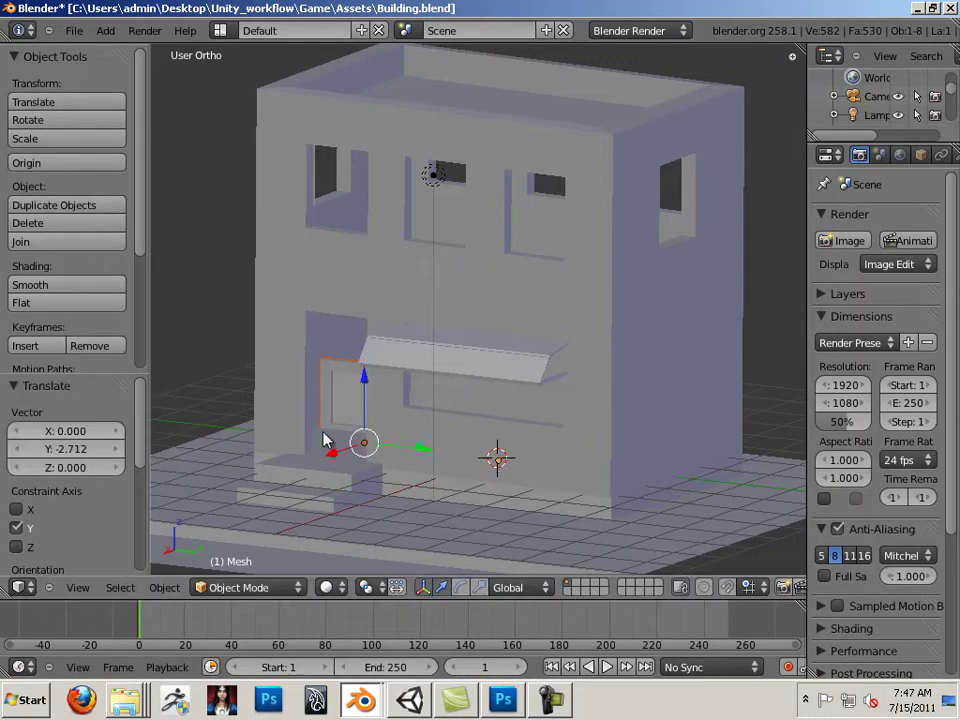
pyautogui.press('g')
pyautogui.press('y')
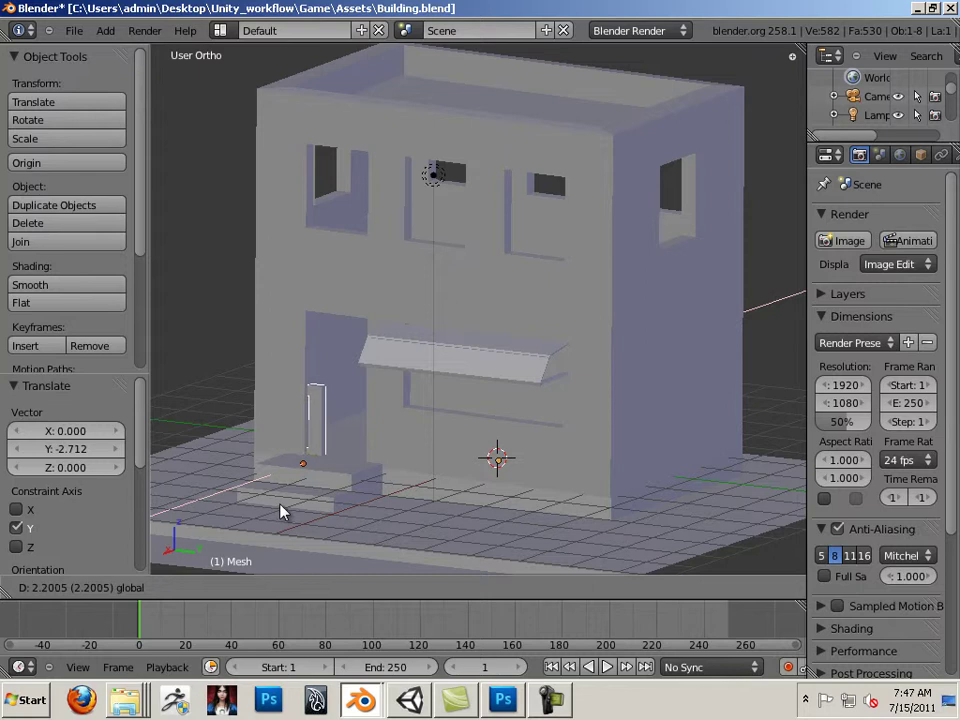
pyautogui.click(300, 502)
# Slide the door about 0.96 along Y into its opening, and raise it about 1.37 along Z.
pyautogui.moveTo(364, 474); pyautogui.dragTo(418, 497)
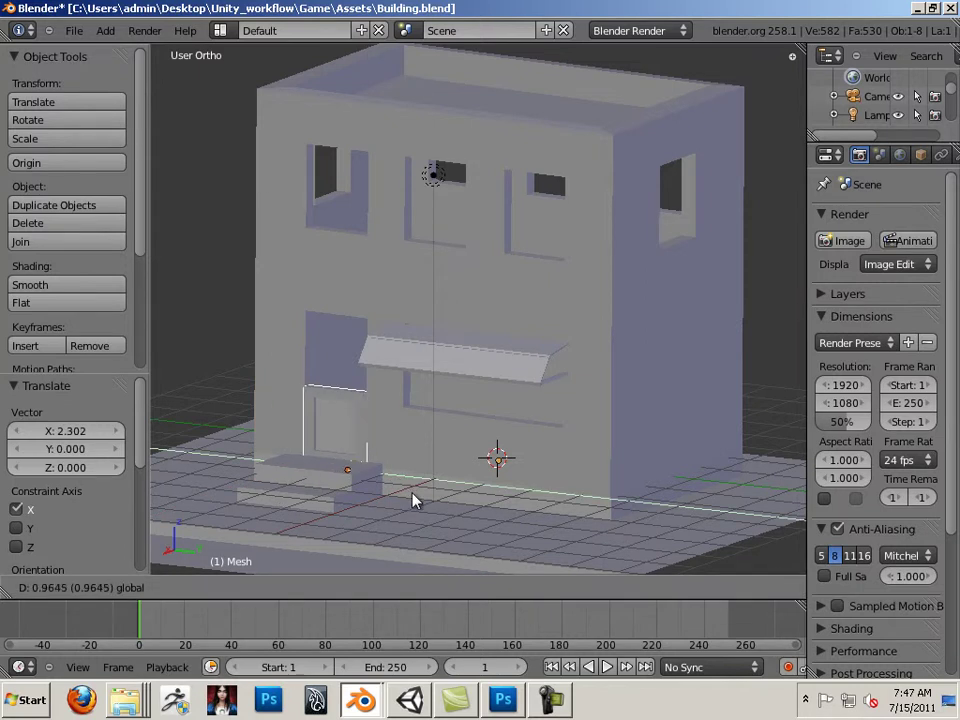
pyautogui.click(333, 447)
pyautogui.moveTo(347, 415); pyautogui.dragTo(343, 337)
# Switch the viewport shading to Textured and inspect the materials on the assembled building.
pyautogui.click(328, 587)
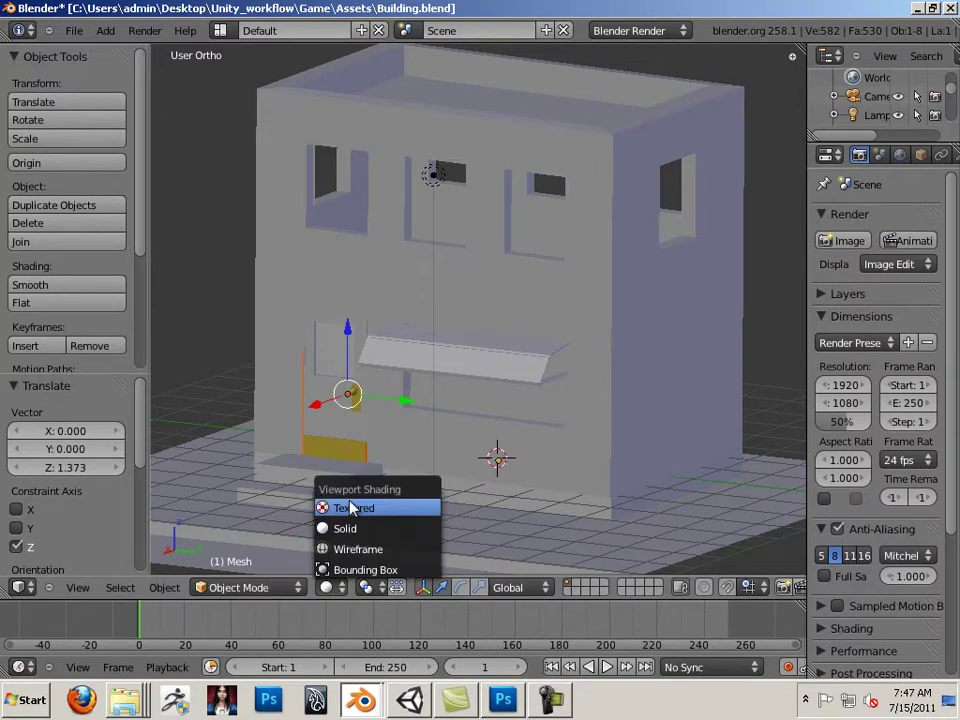
pyautogui.click(352, 508)
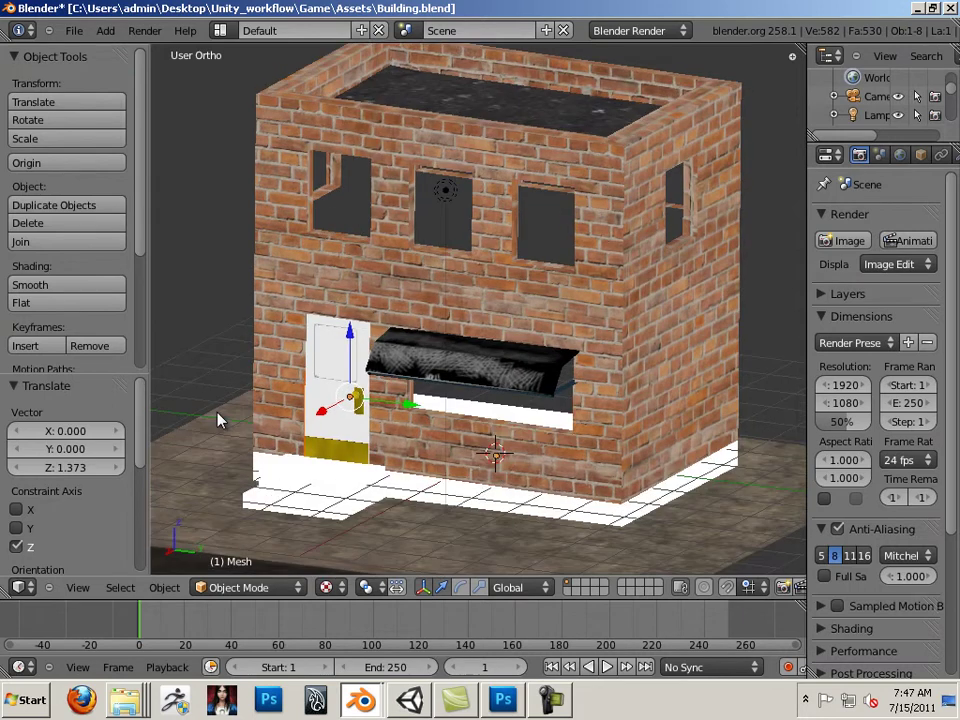
pyautogui.moveTo(220, 420); pyautogui.dragTo(415, 390, button='middle')
pyautogui.scroll(3, 405, 397)
pyautogui.scroll(-3, 407, 396)
# Select the canopy, widen the properties editor, and show the 3D view's numeric properties.
pyautogui.rightClick(418, 392)
pyautogui.moveTo(370, 428); pyautogui.dragTo(420, 420, button='middle')
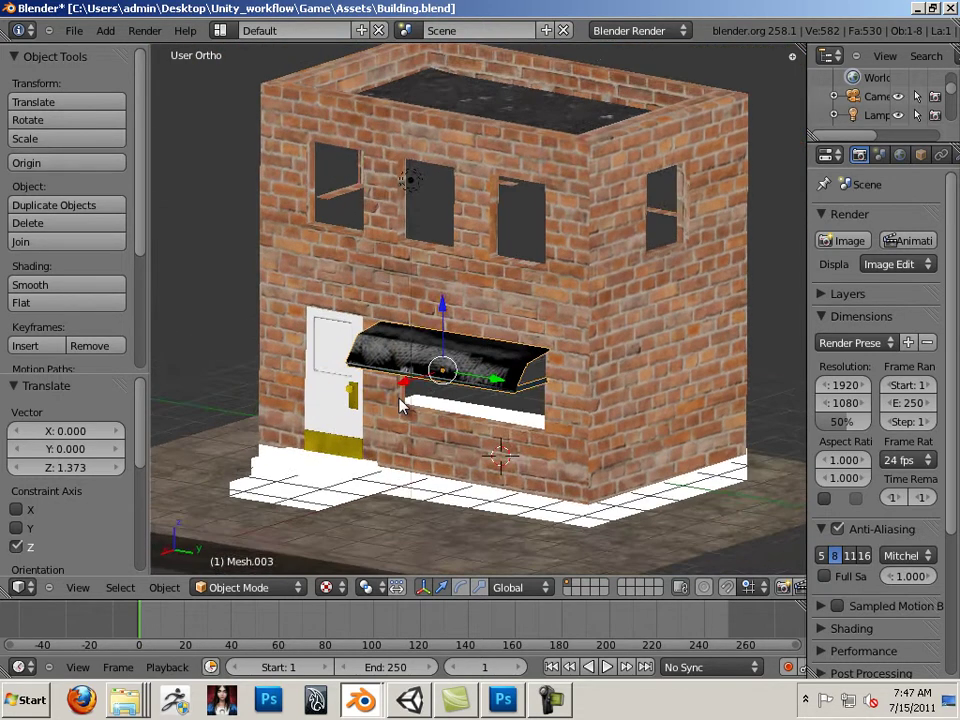
pyautogui.scroll(3, 480, 430)
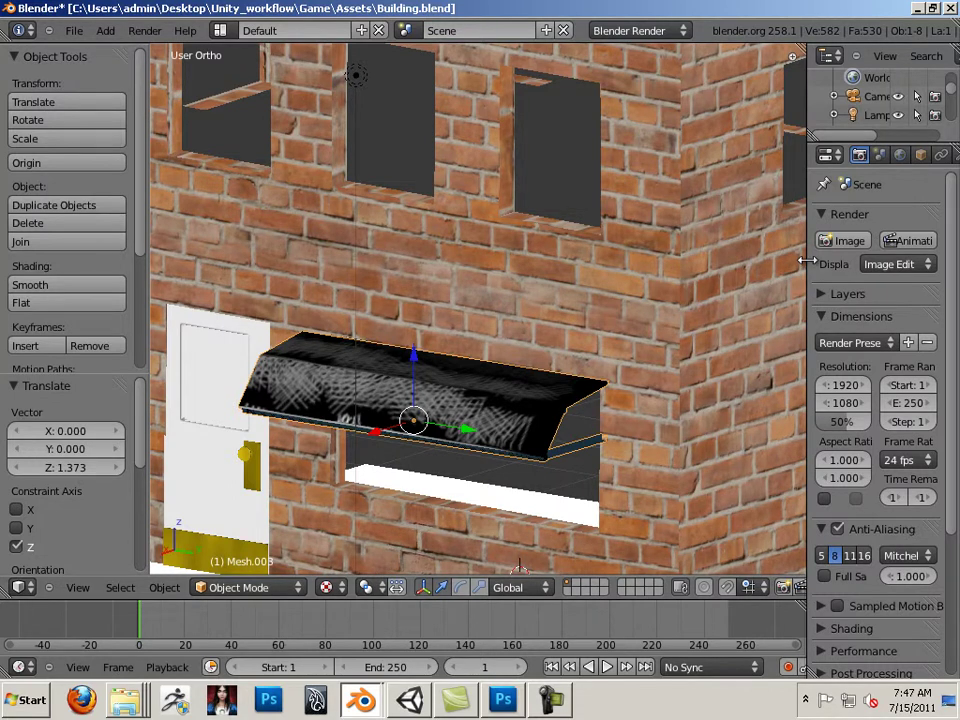
pyautogui.moveTo(808, 261); pyautogui.dragTo(688, 262)
pyautogui.press('n')
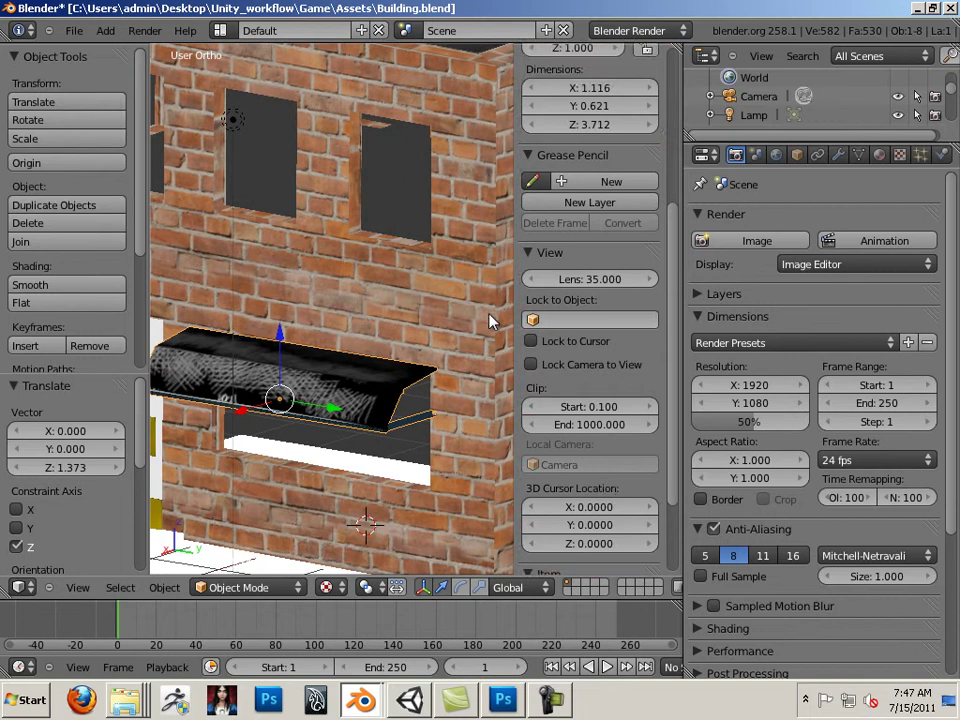
# Expand the 3D view's display settings and set the shading to Texture Face, checking how the canopy is drawn.
pyautogui.scroll(-3, 607, 458)
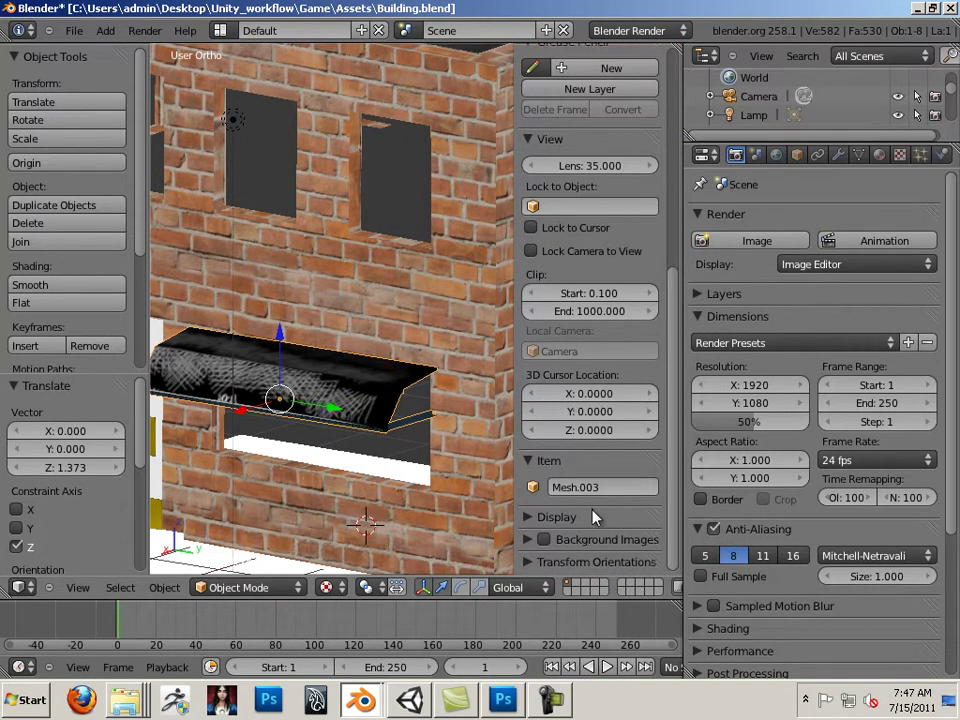
pyautogui.scroll(3, 593, 515)
pyautogui.scroll(2, 578, 400)
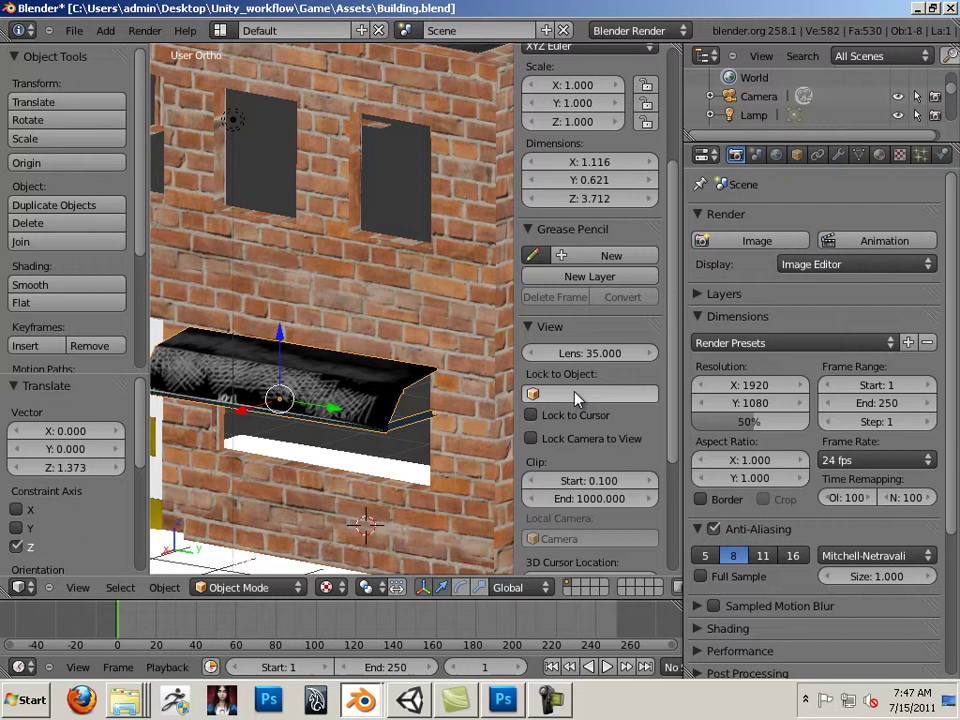
pyautogui.scroll(-4, 578, 350)
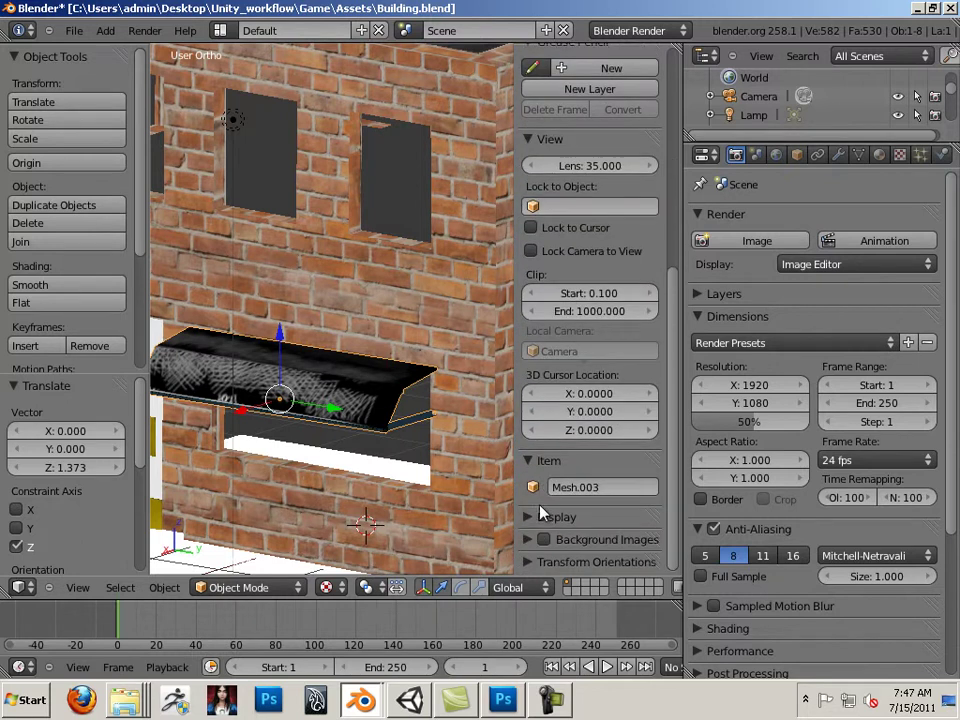
pyautogui.click(533, 517)
pyautogui.scroll(-5, 553, 480)
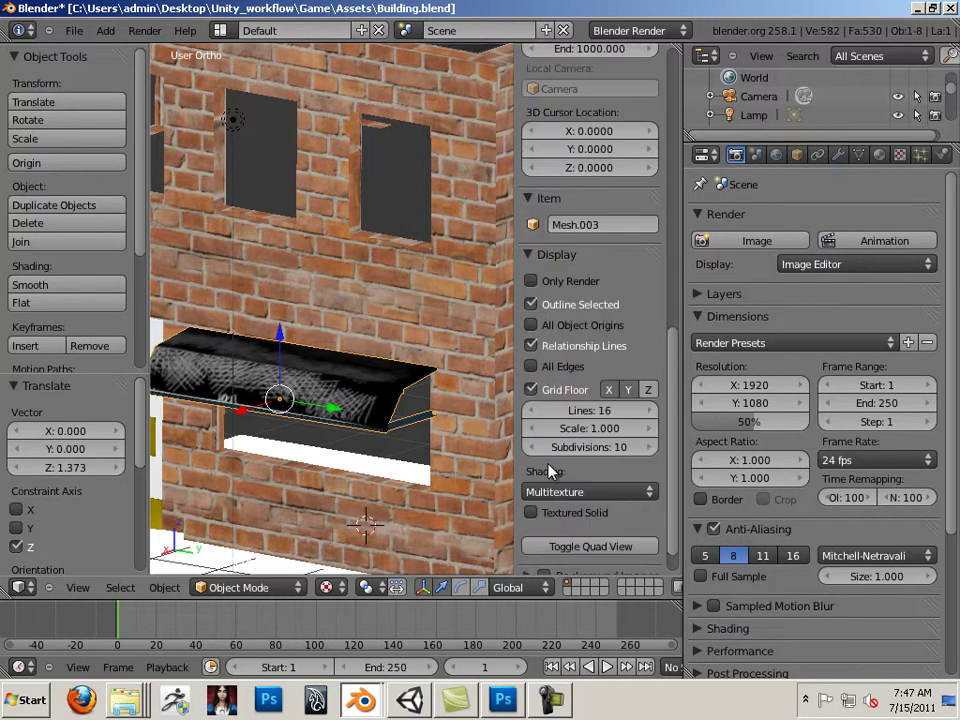
pyautogui.click(555, 492)
pyautogui.click(572, 491)
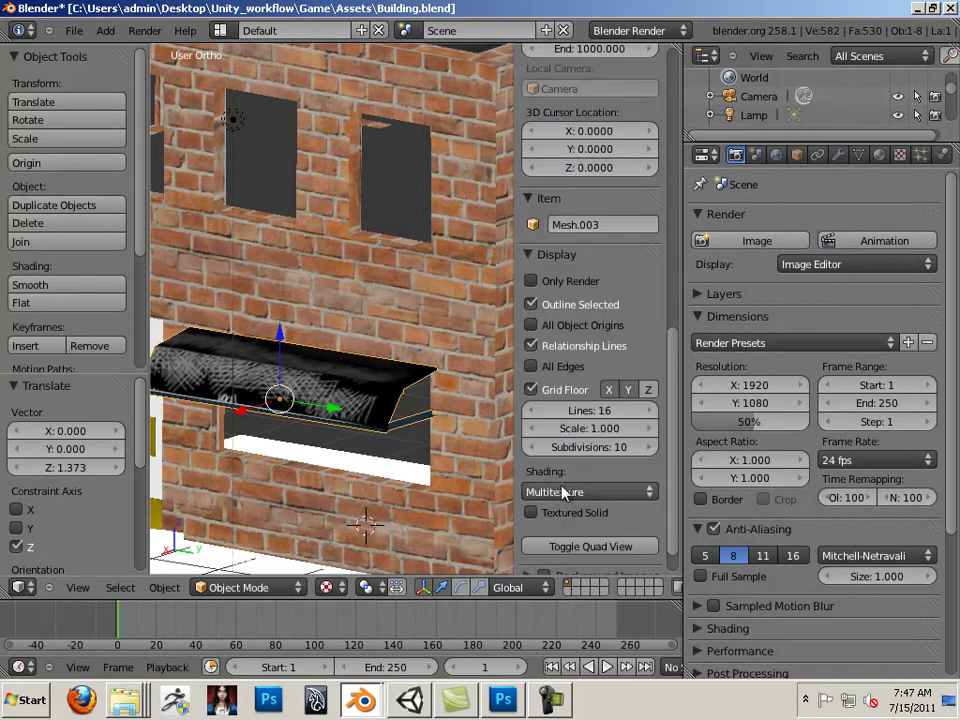
pyautogui.click(565, 491)
pyautogui.click(565, 475)
pyautogui.moveTo(439, 450); pyautogui.dragTo(462, 446, button='middle')
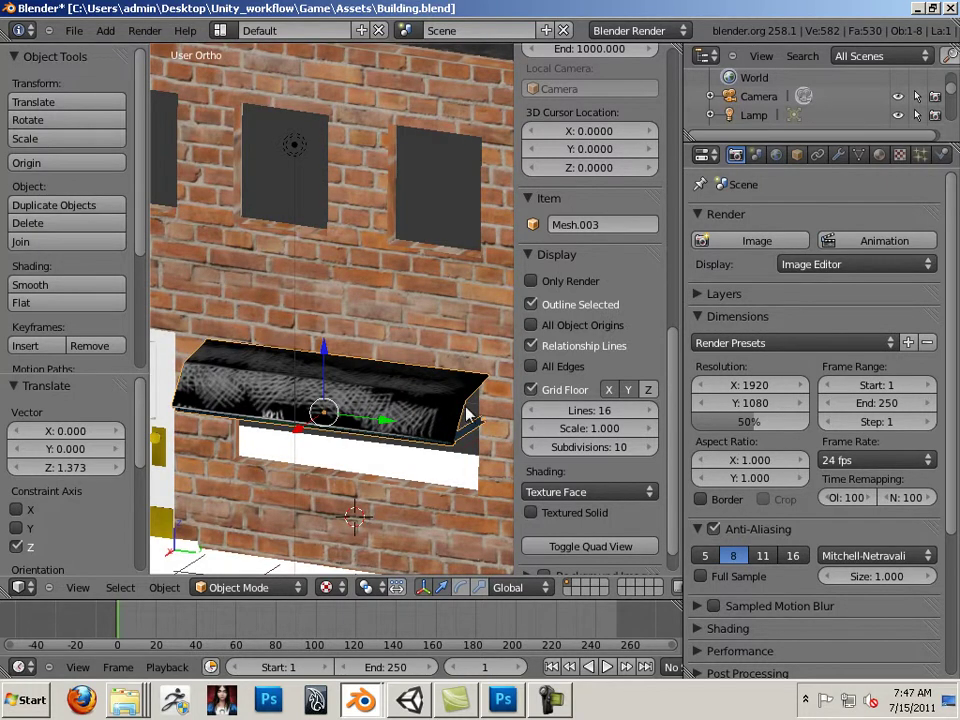
# Replace the texture image of the canopy's fabric material with fabric.tga from the Assets folder.
pyautogui.click(879, 154)
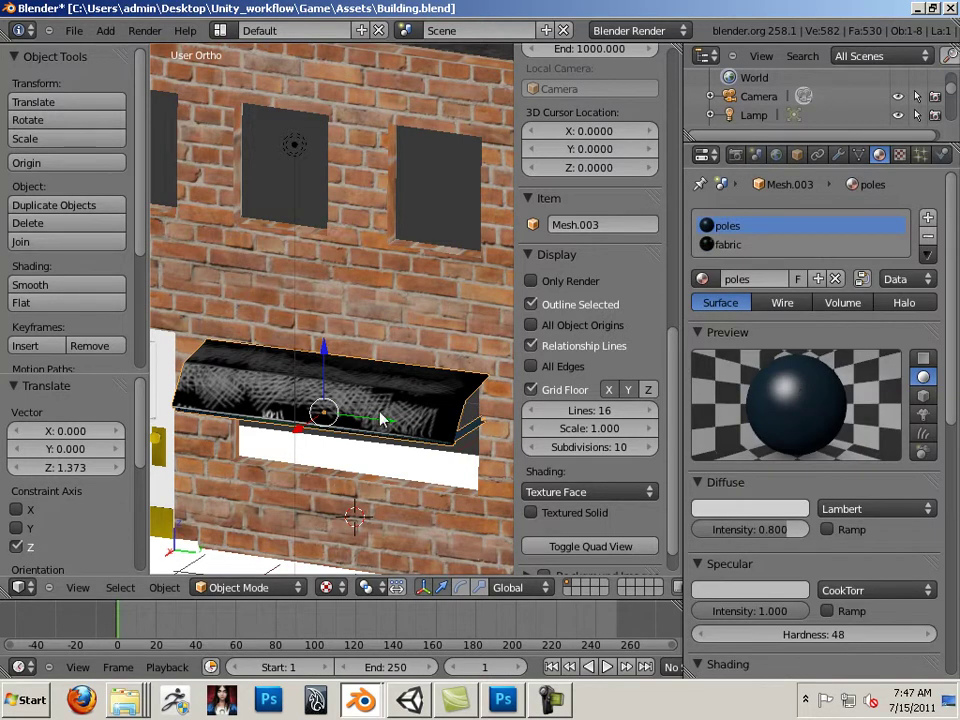
pyautogui.click(766, 245)
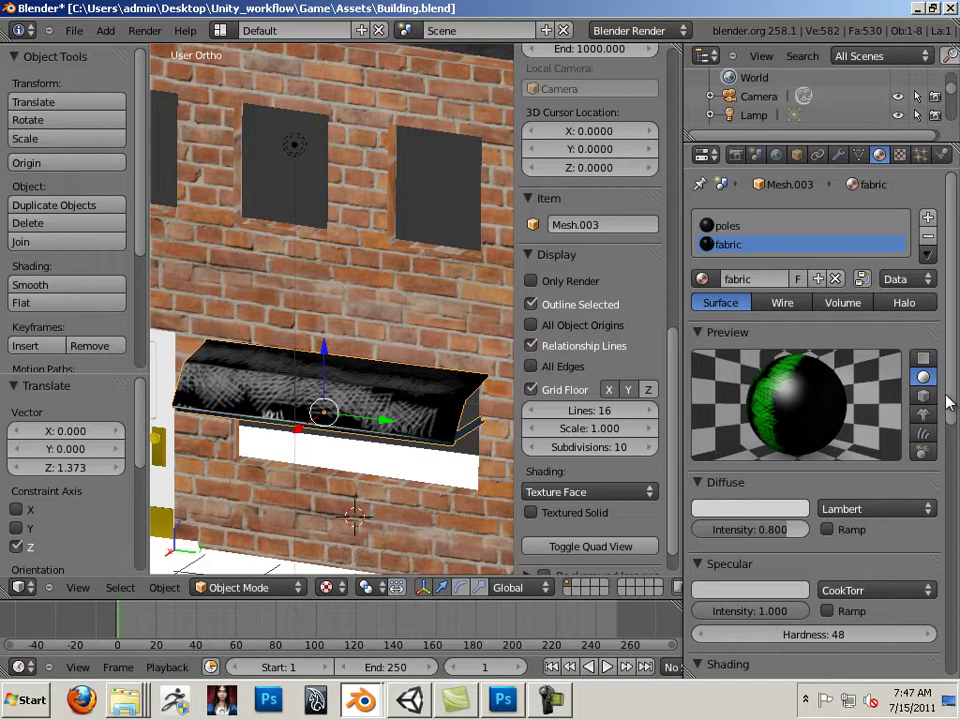
pyautogui.click(899, 154)
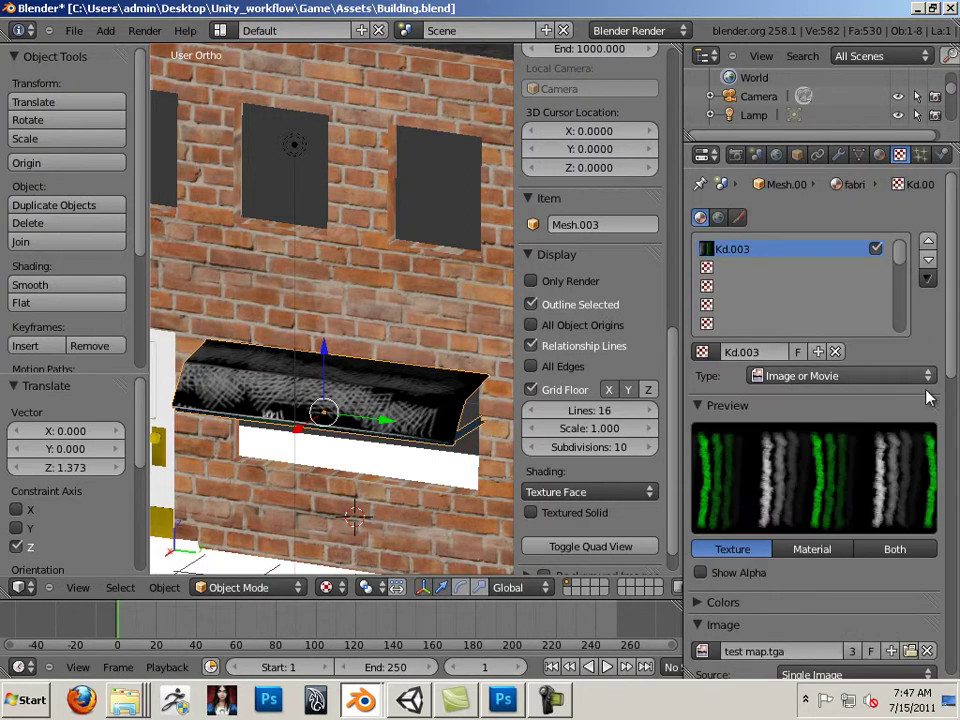
pyautogui.scroll(-6, 936, 405)
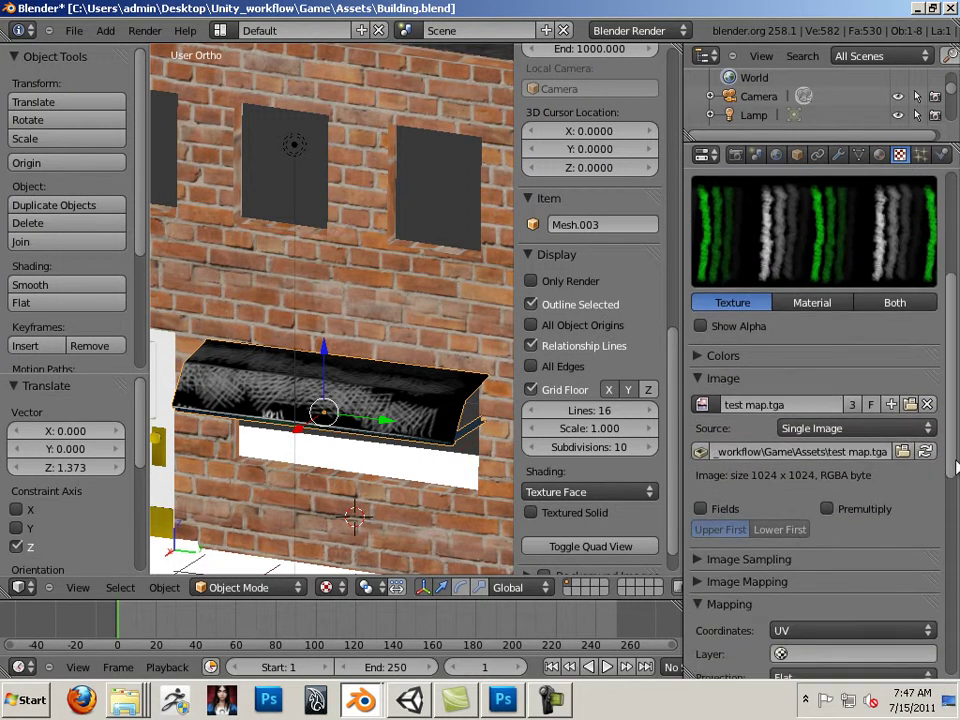
pyautogui.click(910, 398)
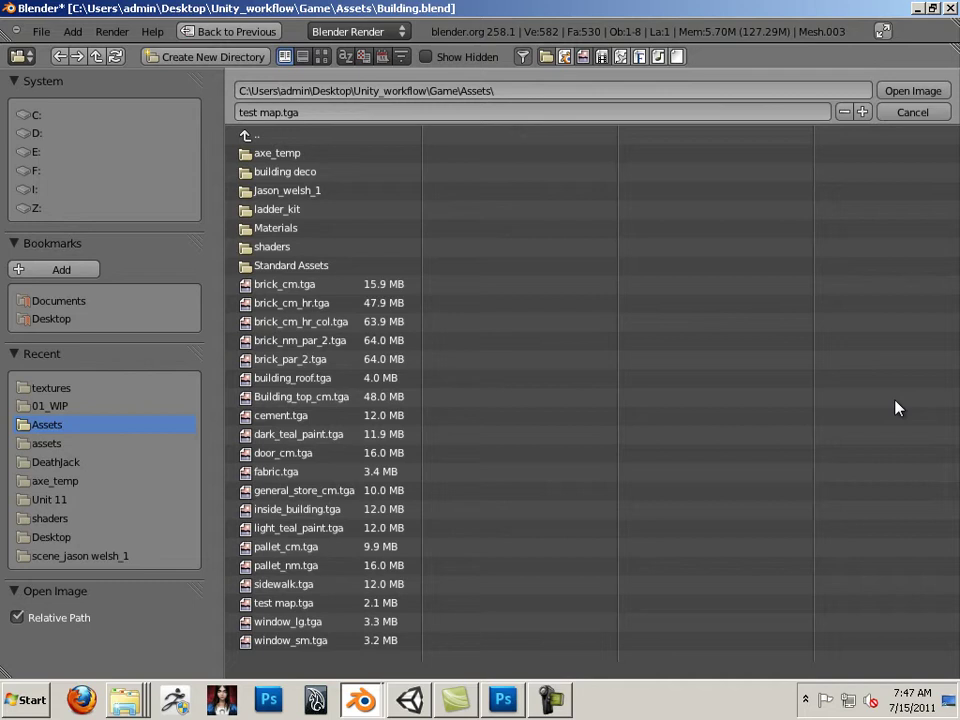
pyautogui.click(333, 474)
pyautogui.click(887, 91)
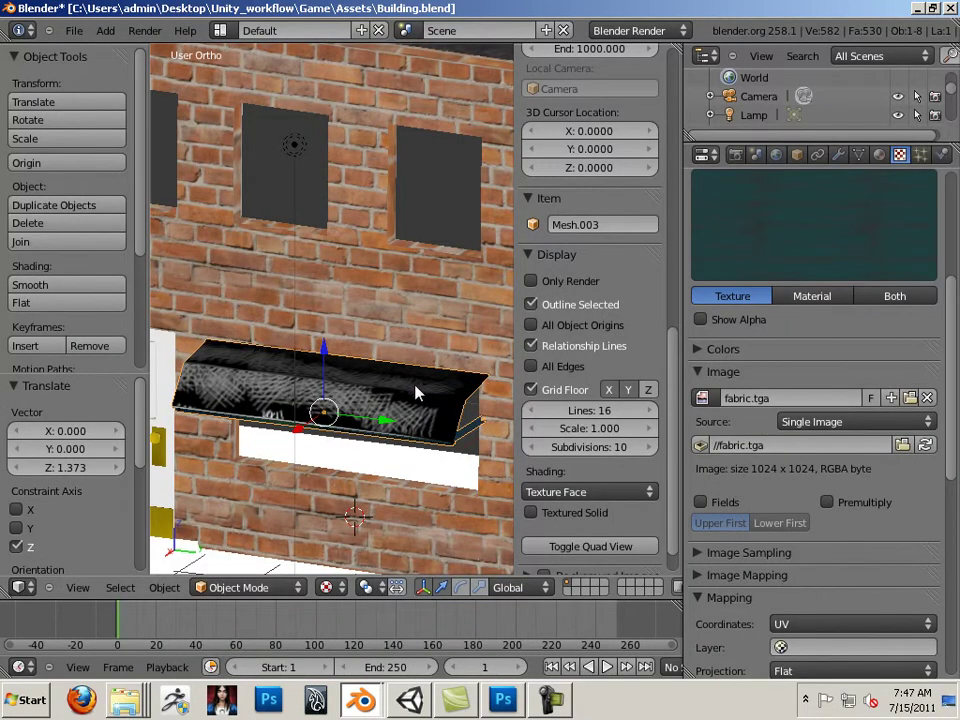
# Review the shading and transparency settings of the canopy's fabric material.
pyautogui.click(880, 156)
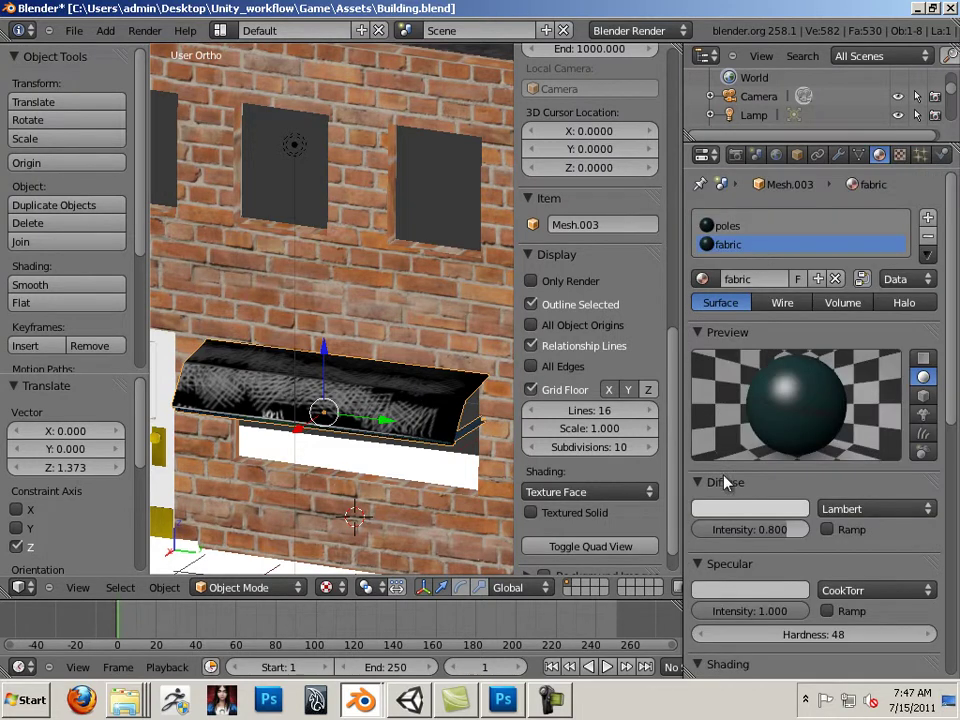
pyautogui.scroll(-2, 724, 484)
pyautogui.scroll(-4, 940, 385)
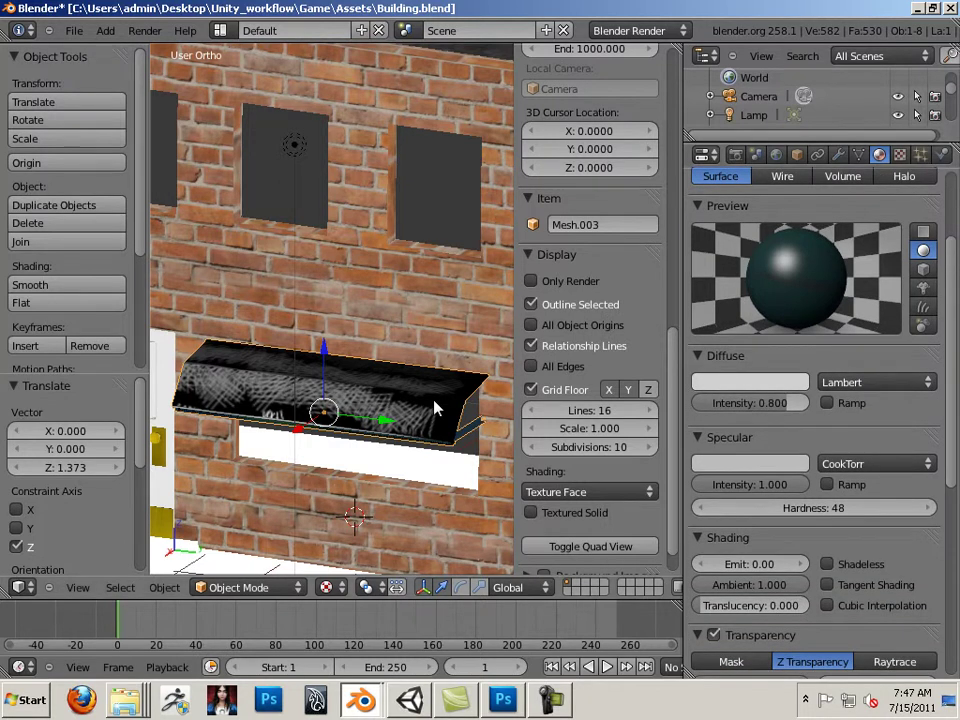
# In Edit Mode, select the canopy's linked cloth faces using edge and face selection and assign the fabric material to them.
pyautogui.press('Tab')
pyautogui.press('a')
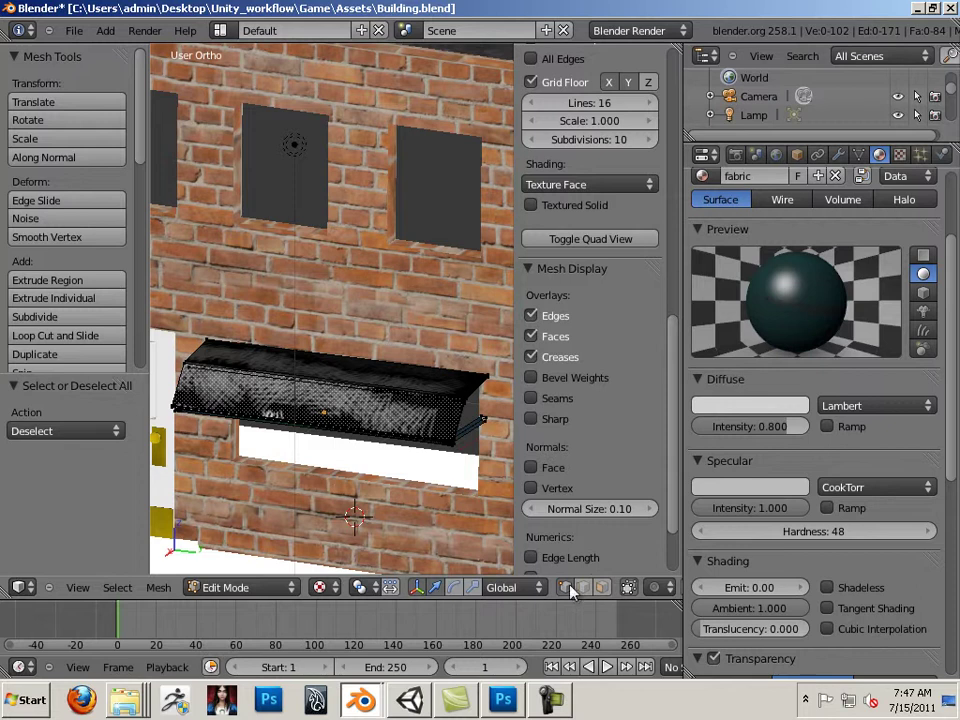
pyautogui.click(597, 588)
pyautogui.scroll(3, 590, 450)
pyautogui.rightClick(412, 405)
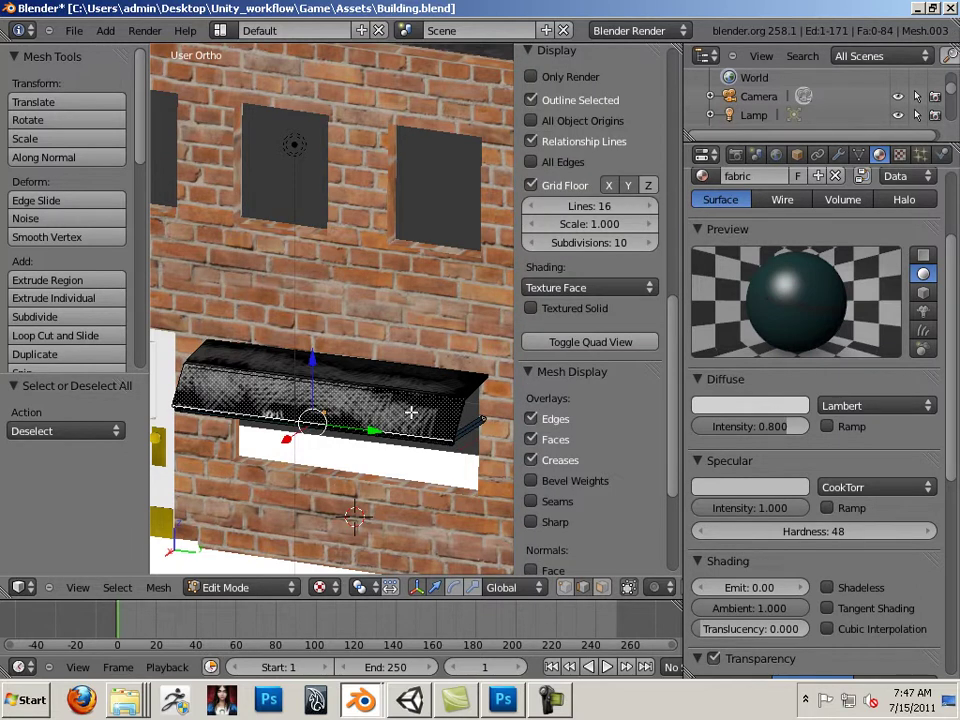
pyautogui.press('l')
pyautogui.press('l')
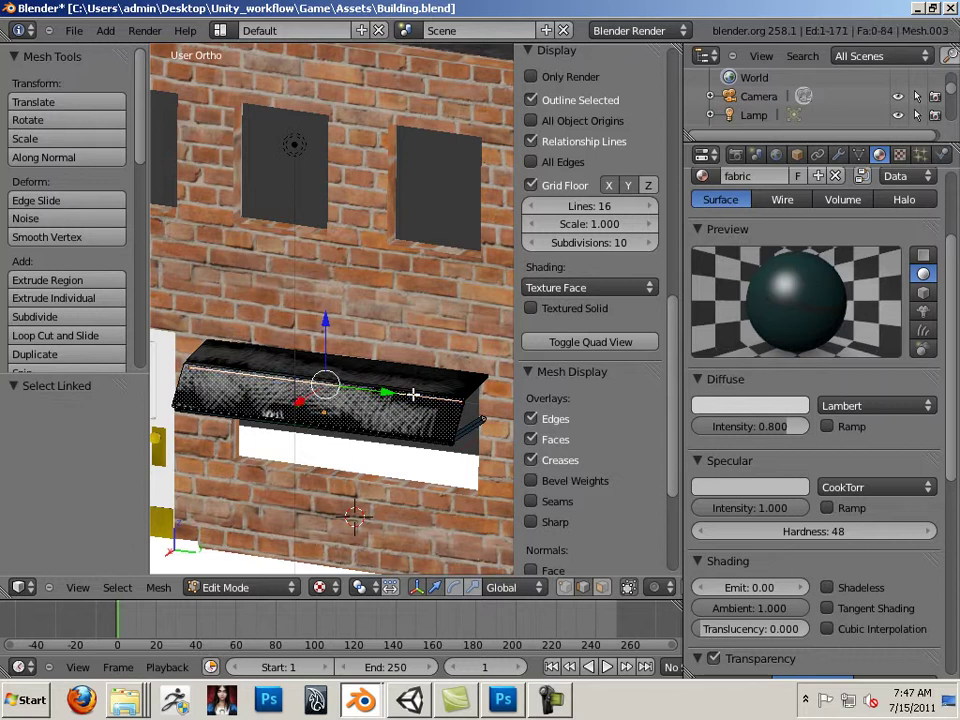
pyautogui.scroll(3, 412, 397)
pyautogui.moveTo(412, 400); pyautogui.dragTo(400, 482, button='middle')
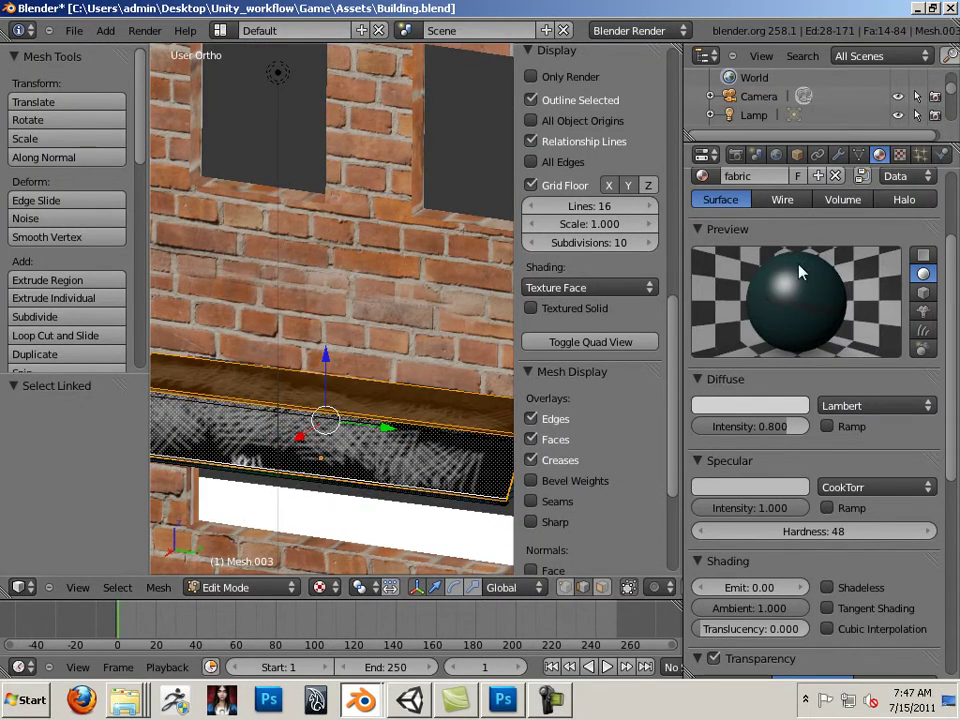
pyautogui.scroll(3, 729, 250)
pyautogui.scroll(1, 731, 255)
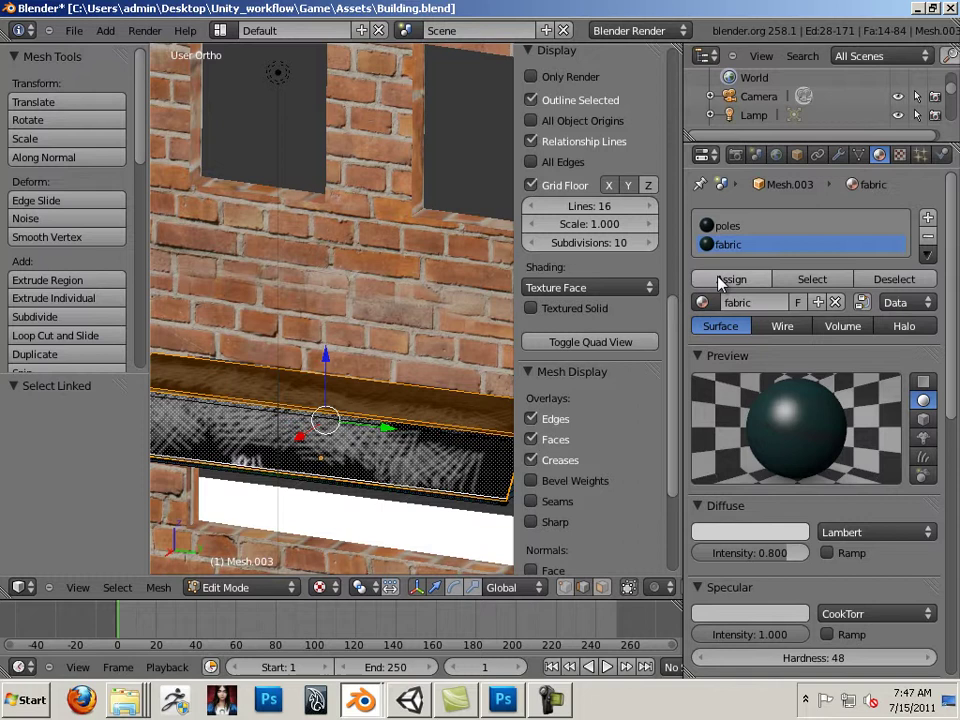
pyautogui.click(720, 280)
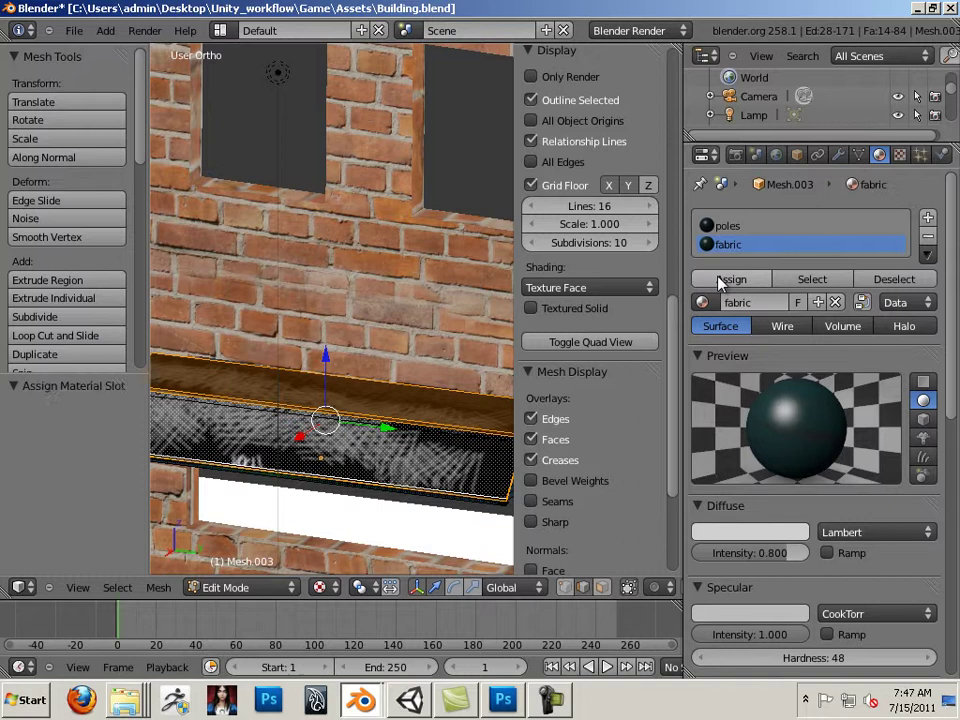
# Toggle the Tex option off and back on for the canopy's texture faces, keeping their transparency at Opaque.
pyautogui.click(858, 155)
pyautogui.scroll(-5, 786, 346)
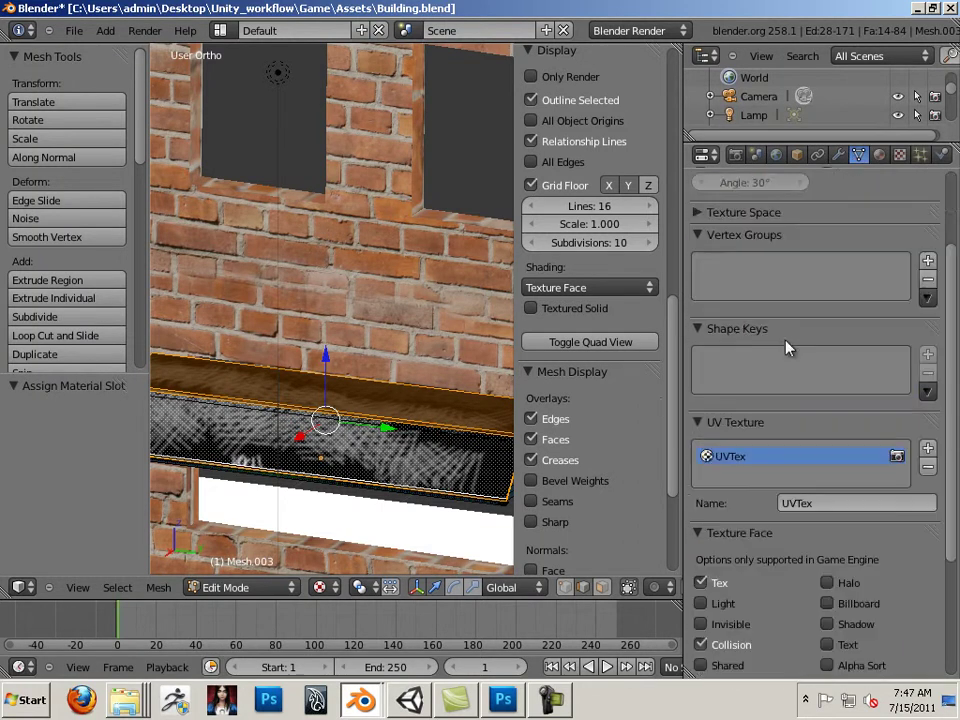
pyautogui.click(700, 545)
pyautogui.click(700, 545)
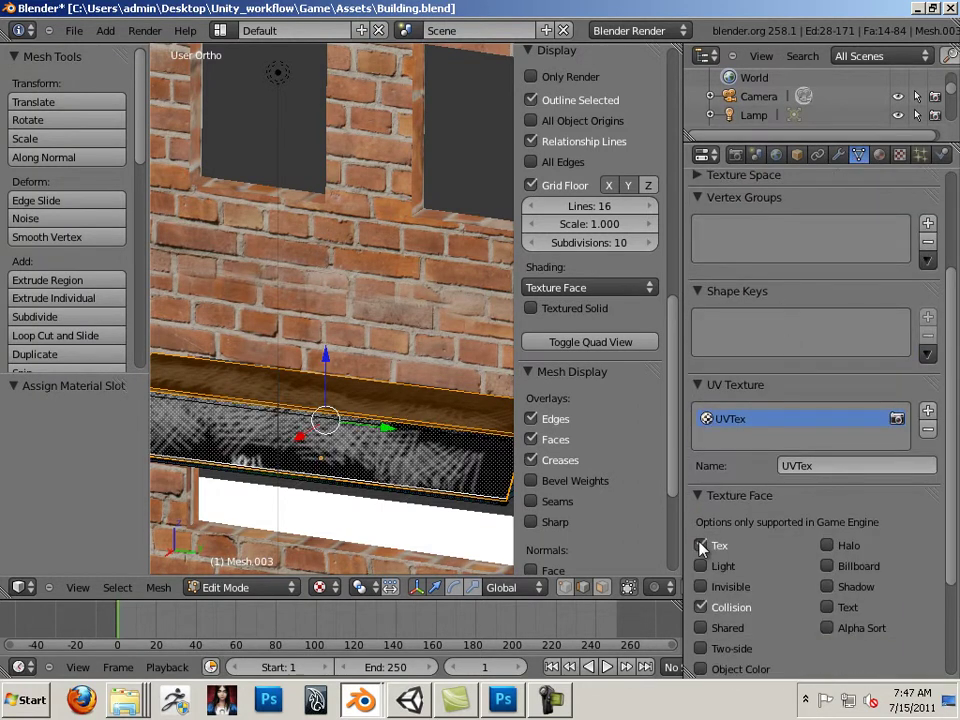
pyautogui.click(700, 545)
pyautogui.click(700, 545)
pyautogui.scroll(-3, 803, 546)
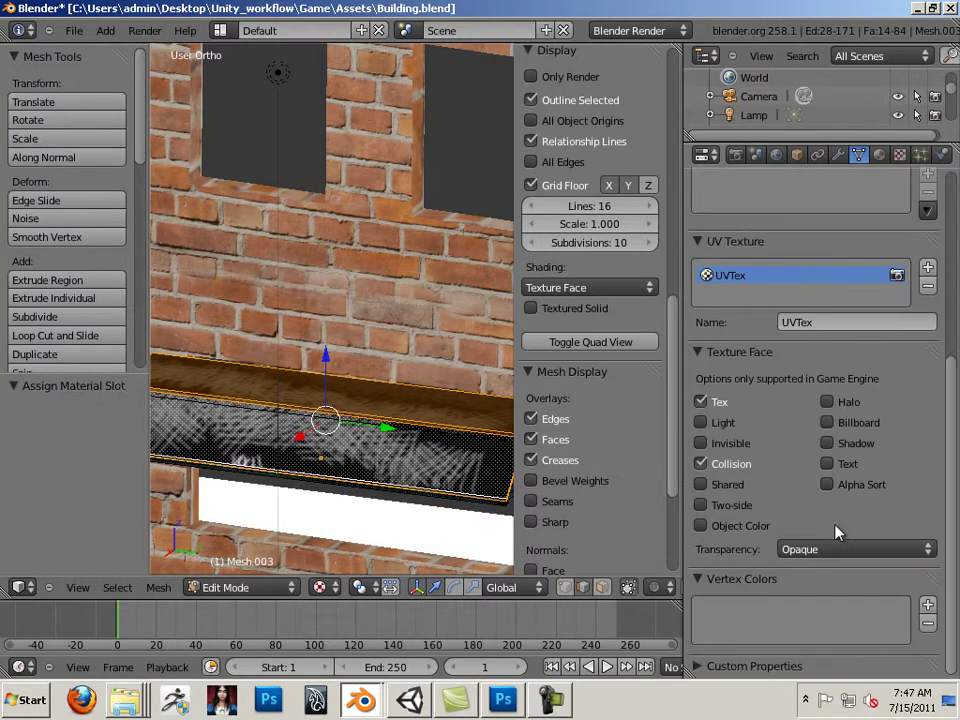
pyautogui.click(836, 549)
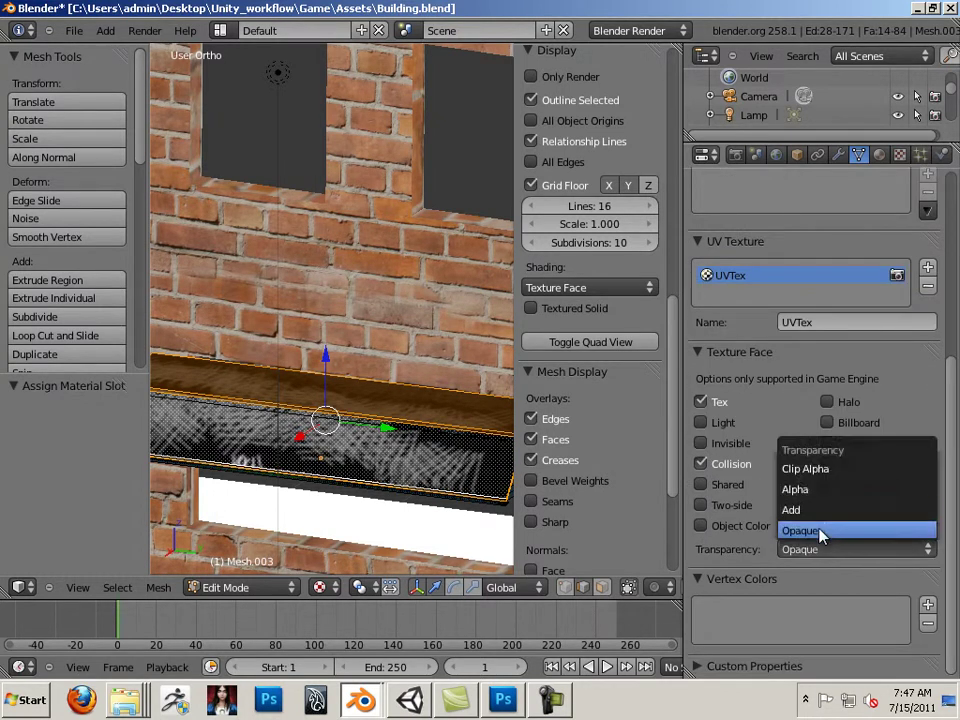
pyautogui.click(823, 533)
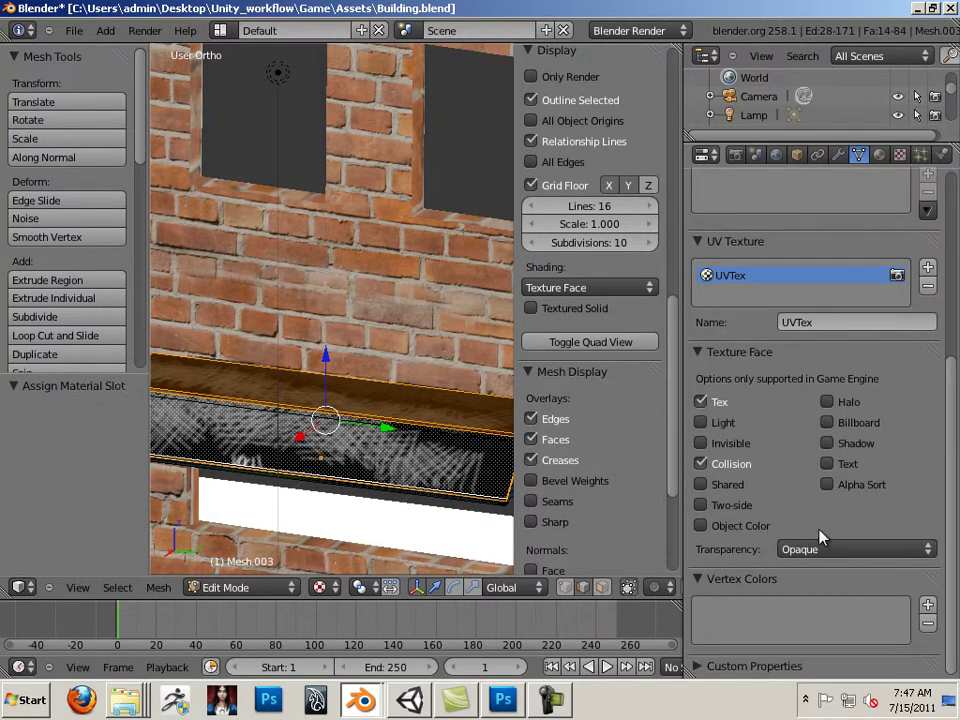
# Set the 3D view's display shading to GLSL and check the canopy under it.
pyautogui.click(583, 287)
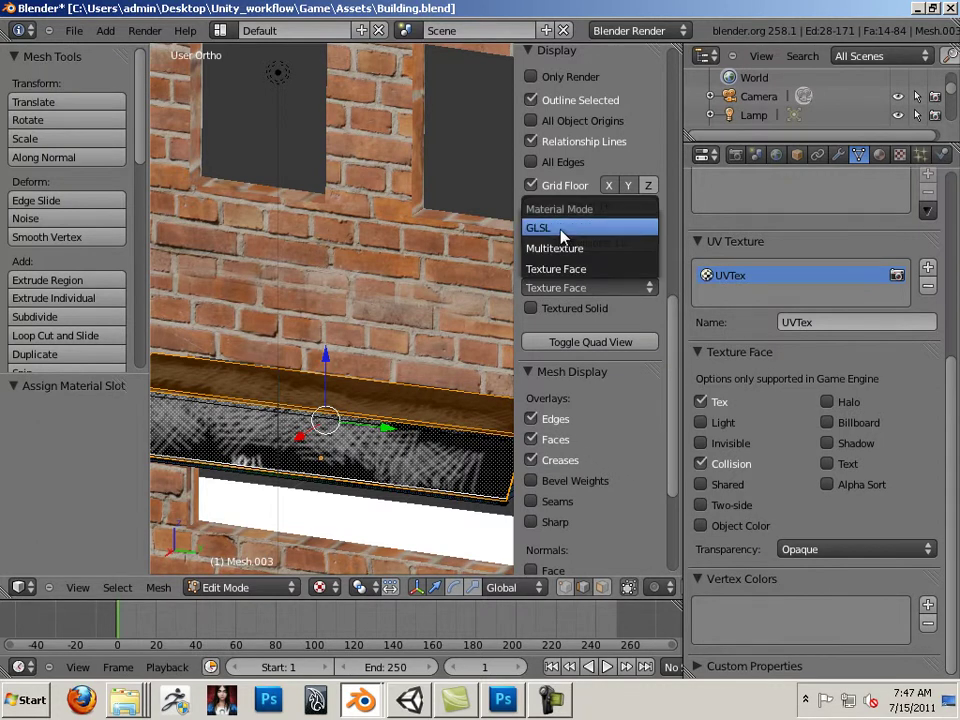
pyautogui.click(563, 237)
pyautogui.scroll(-3, 452, 488)
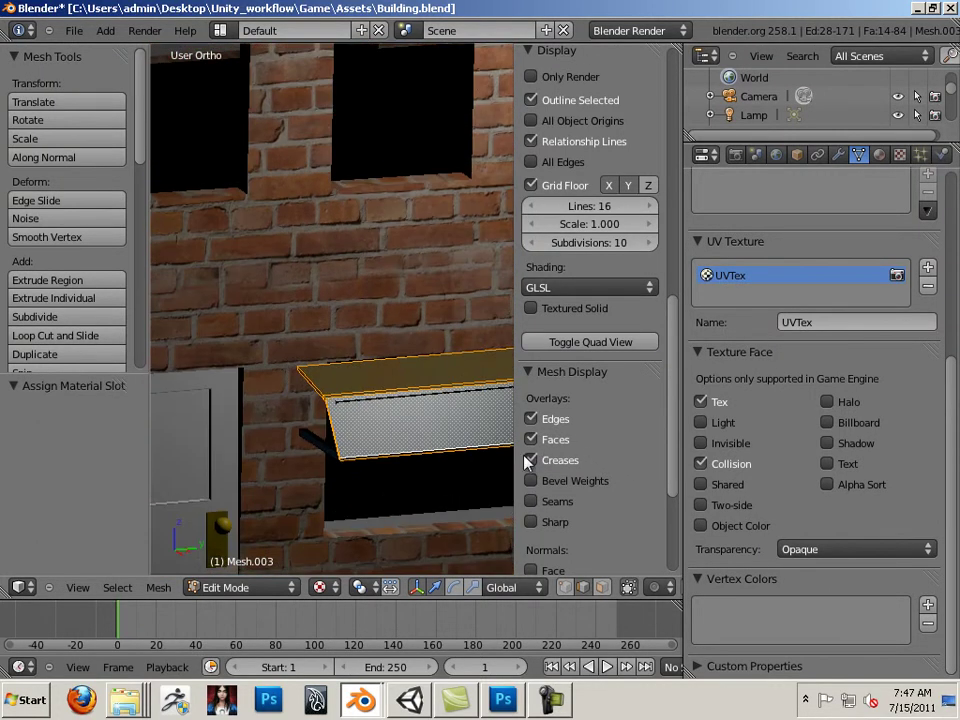
# Set the specular intensity of the canopy's fabric material to 0.
pyautogui.click(880, 157)
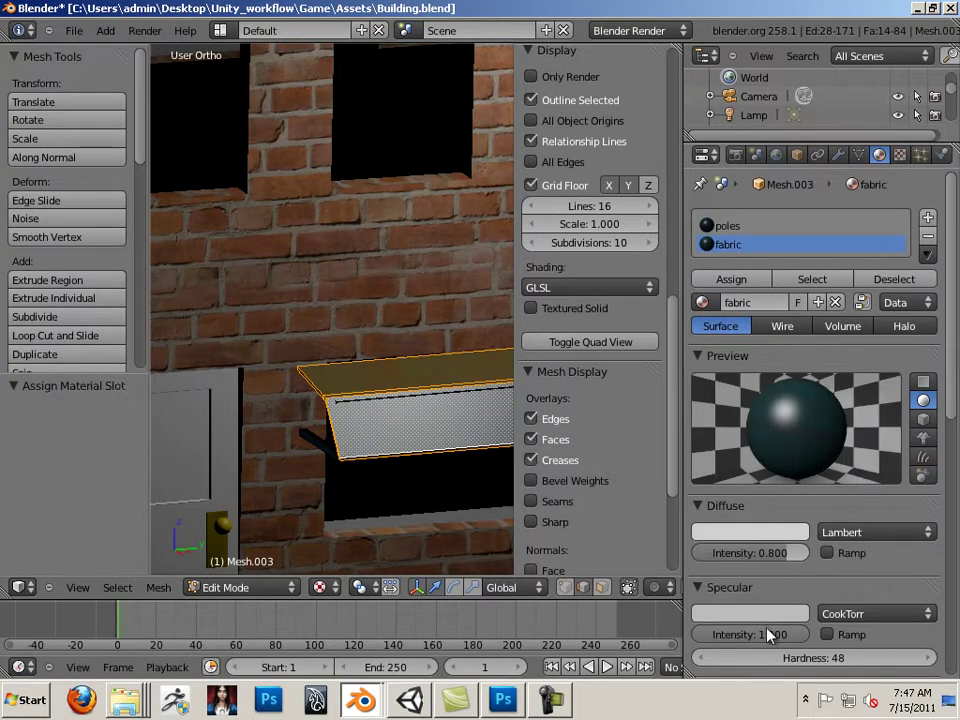
pyautogui.moveTo(770, 636); pyautogui.dragTo(739, 636)
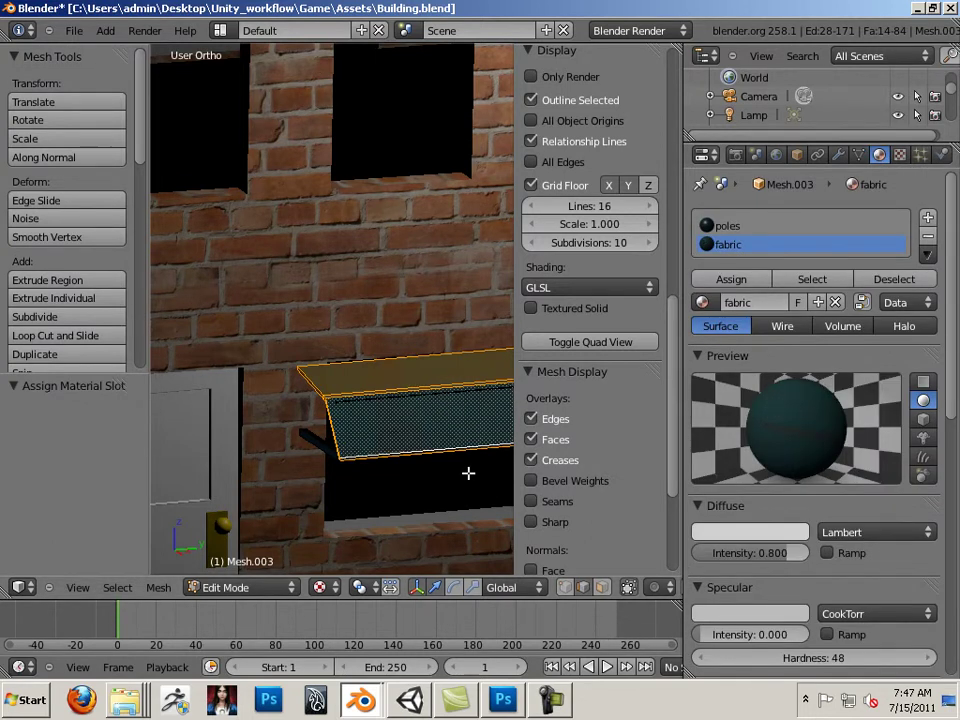
pyautogui.moveTo(448, 444); pyautogui.dragTo(360, 362, button='middle')
# Move the canopy's upper rear edge about 0.005 along X, check the building from the door side, and leave Edit Mode.
pyautogui.rightClick(355, 458)
pyautogui.rightClick(350, 343)
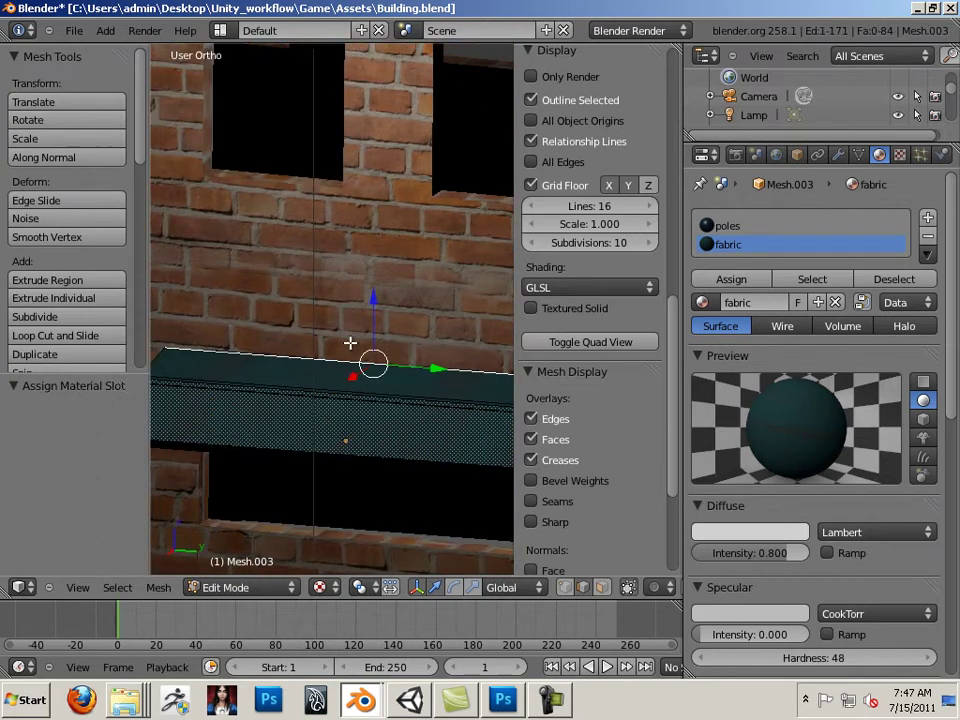
pyautogui.moveTo(354, 377); pyautogui.dragTo(358, 375)
pyautogui.scroll(-4, 360, 392)
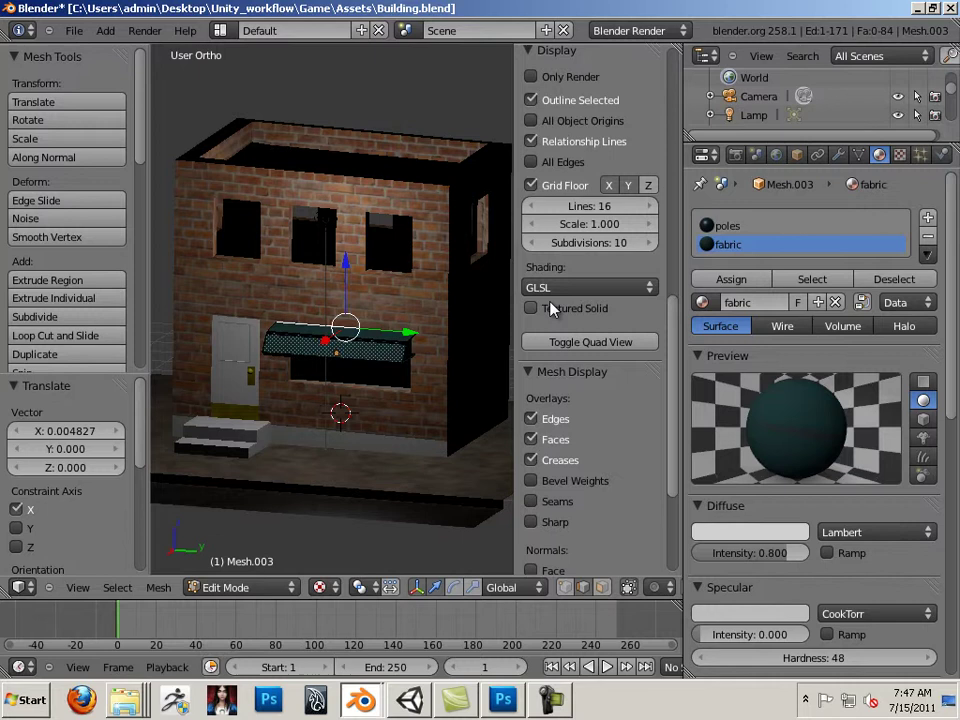
pyautogui.moveTo(285, 398); pyautogui.dragTo(486, 401, button='middle')
pyautogui.scroll(3, 408, 424)
pyautogui.scroll(-2, 390, 423)
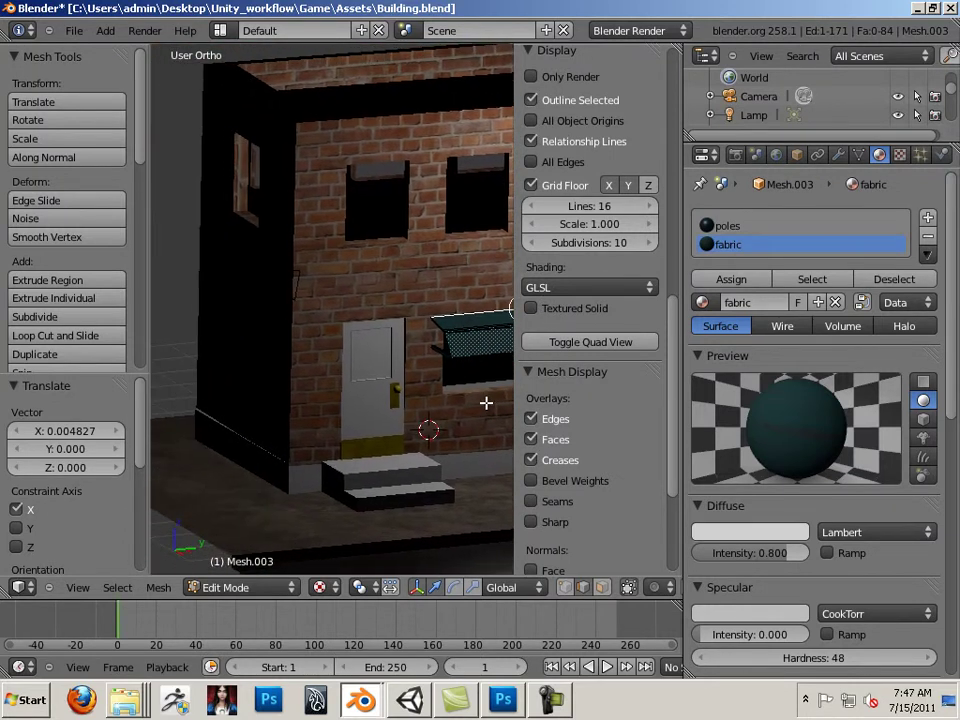
pyautogui.press('Tab')
# Select the door and replace the texture image of its red_door_cm material with door_cm_RED.tga from the 01_WIP folder.
pyautogui.rightClick(380, 420)
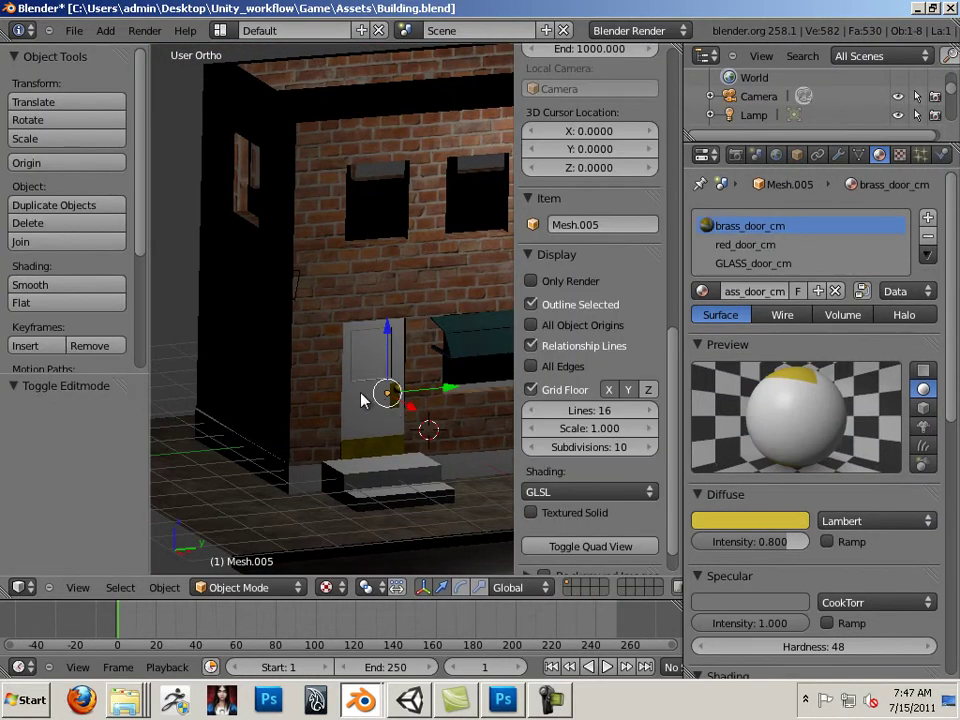
pyautogui.rightClick(362, 400)
pyautogui.press('Tab')
pyautogui.press('Tab')
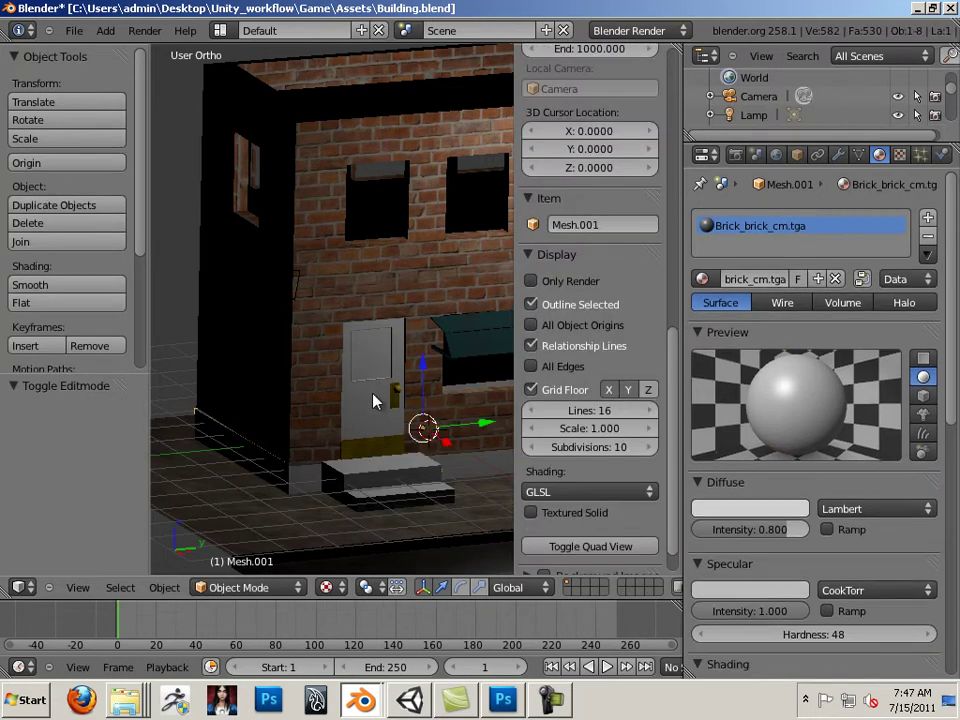
pyautogui.rightClick(375, 398)
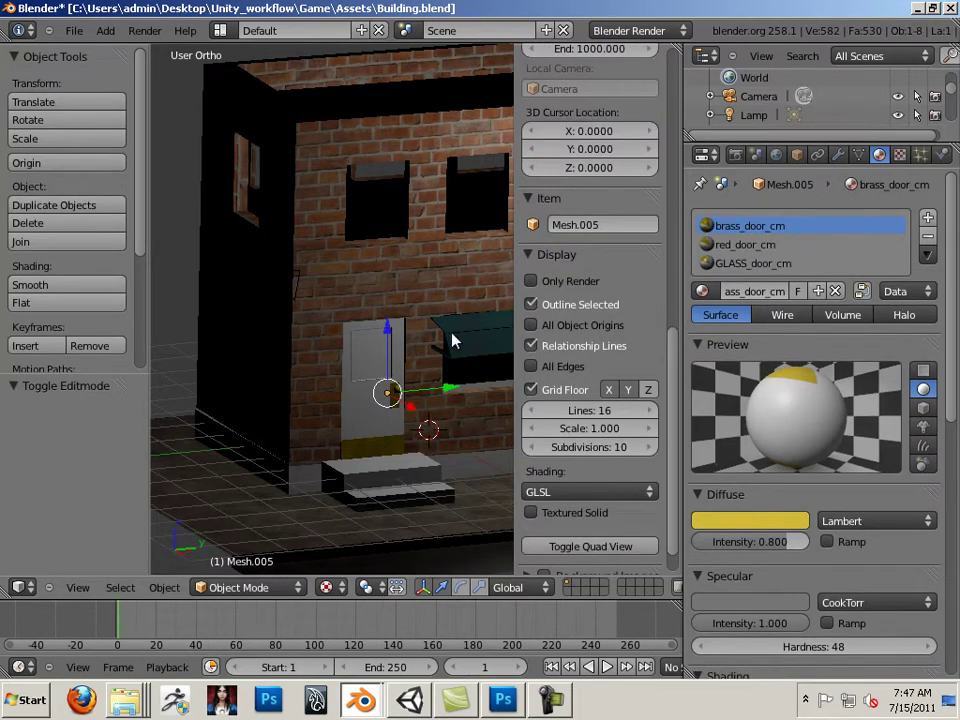
pyautogui.moveTo(454, 332); pyautogui.dragTo(390, 323, button='middle')
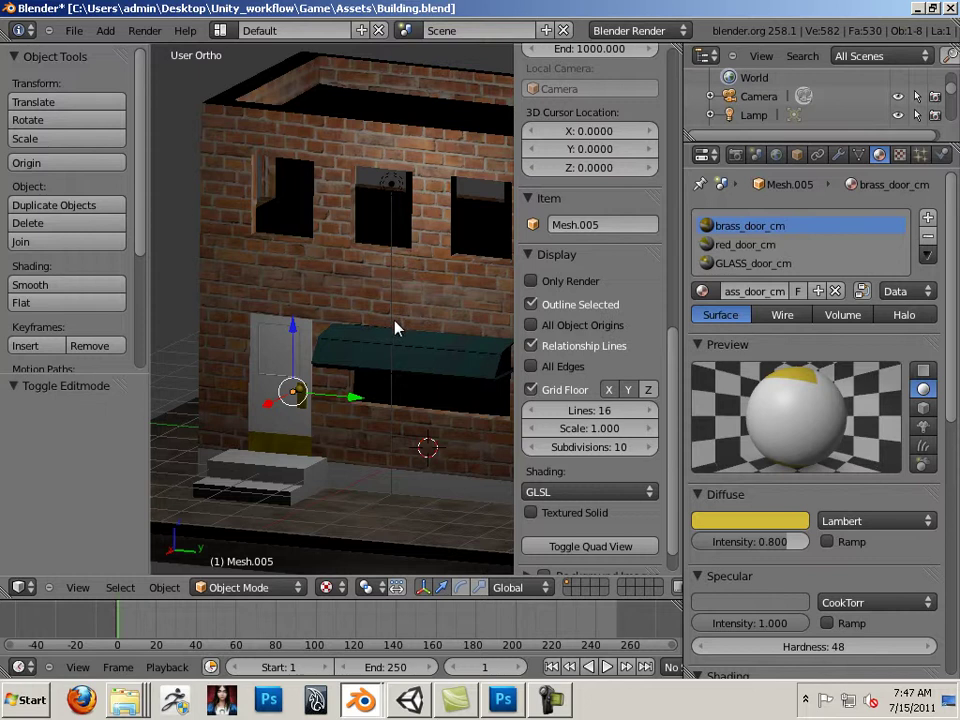
pyautogui.click(750, 248)
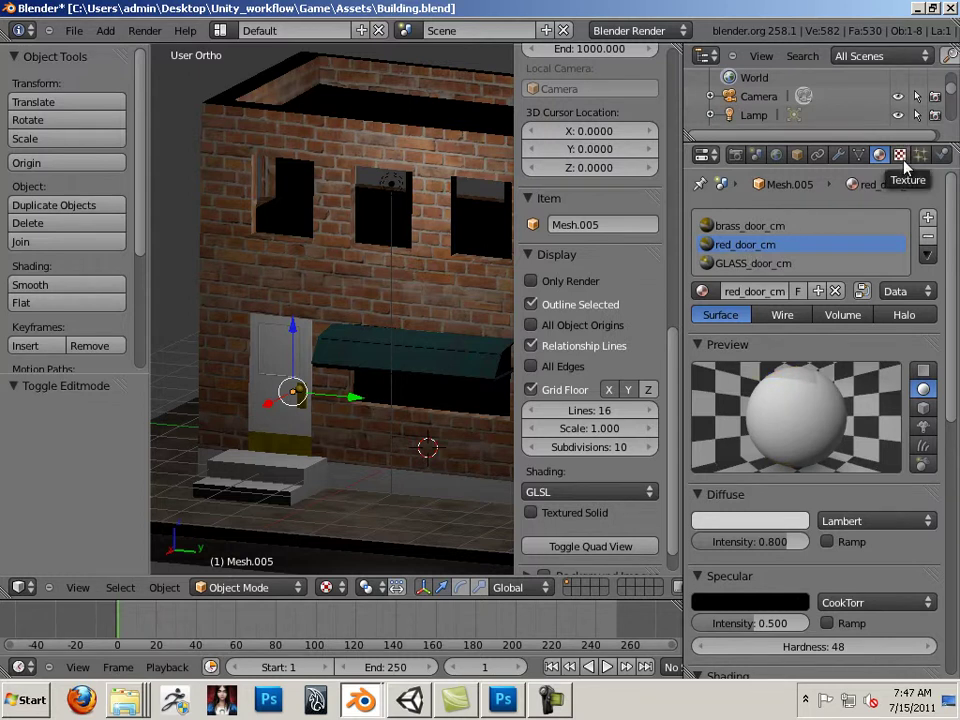
pyautogui.click(899, 155)
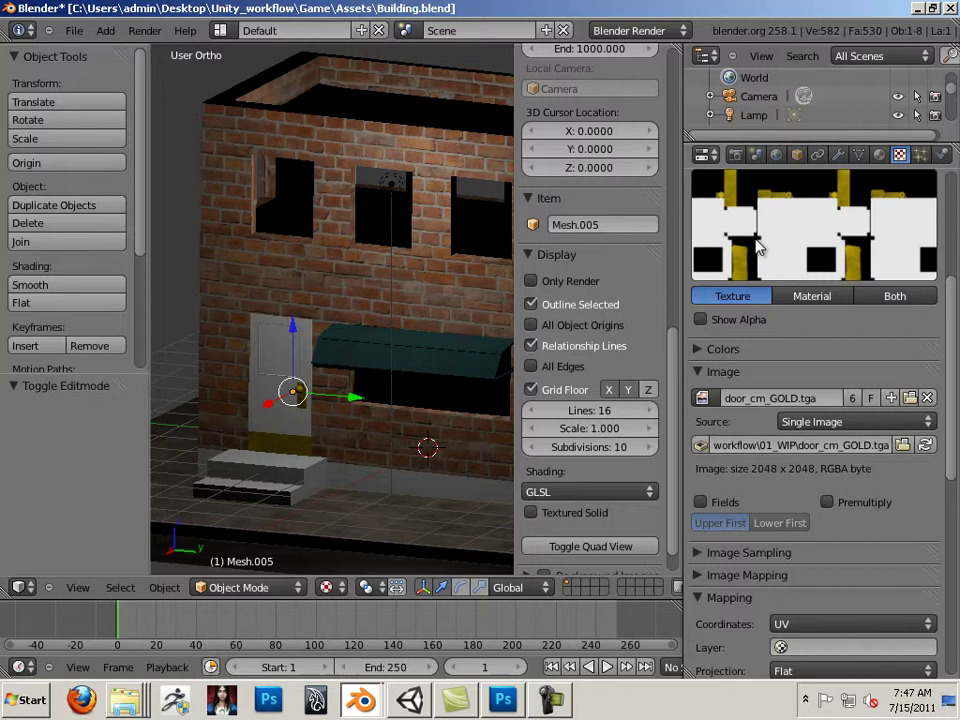
pyautogui.click(903, 445)
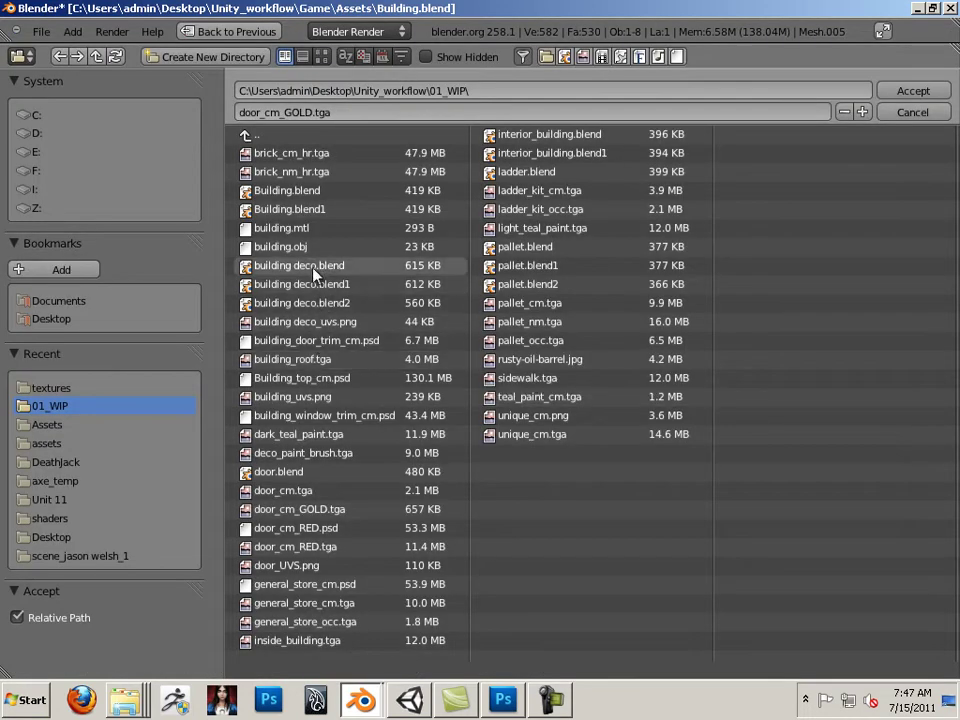
pyautogui.click(300, 548)
pyautogui.click(913, 91)
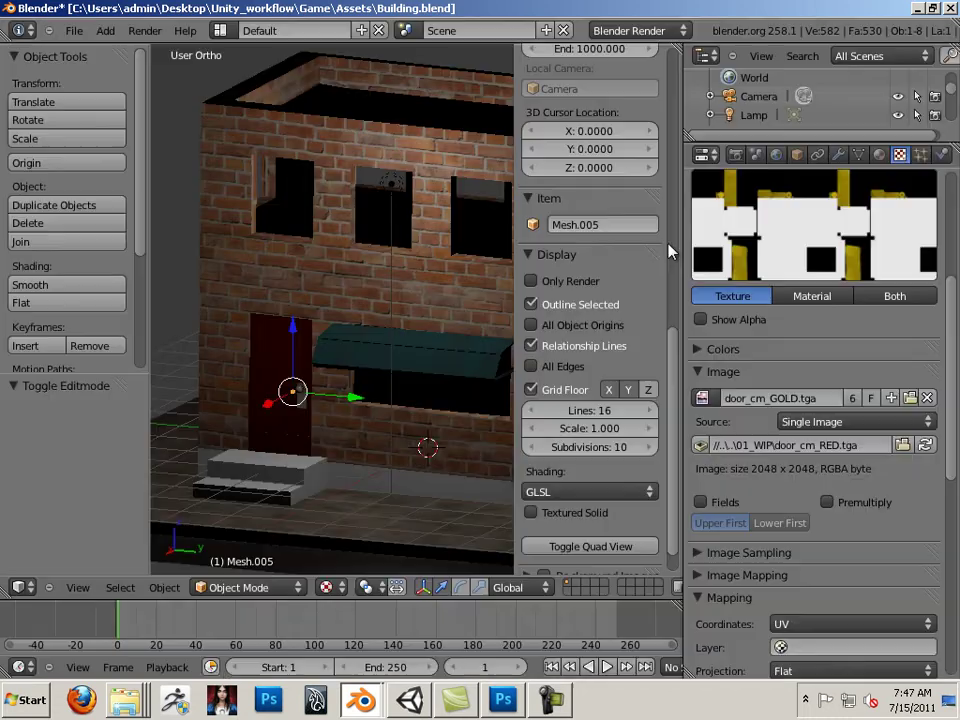
# Examine the door and its handle up close to check how the replaced texture looks.
pyautogui.scroll(5, 243, 440)
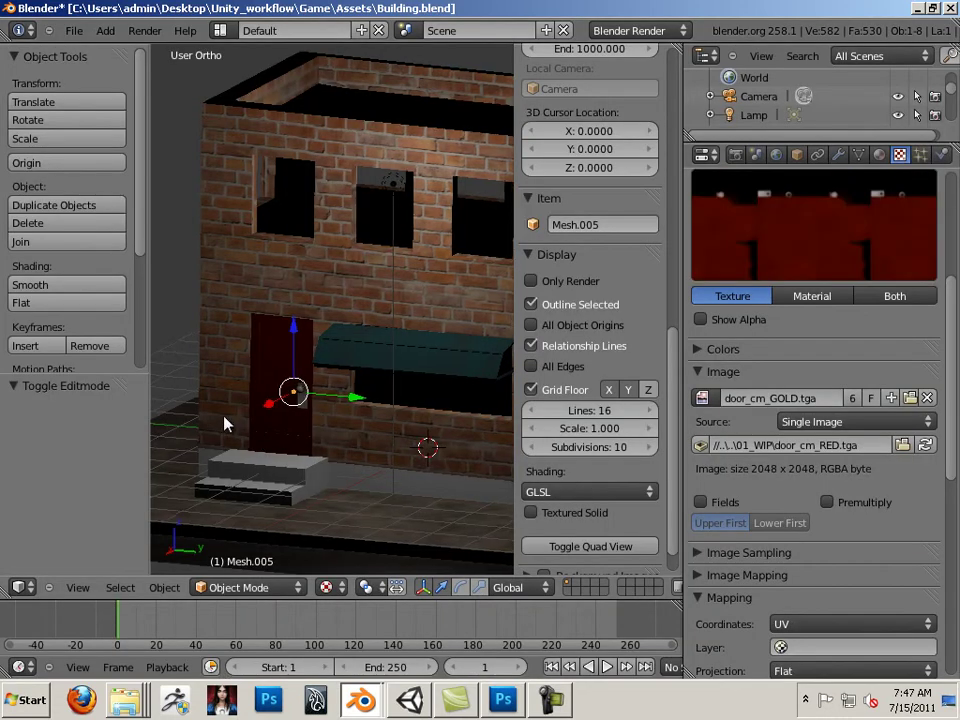
pyautogui.scroll(2, 347, 450)
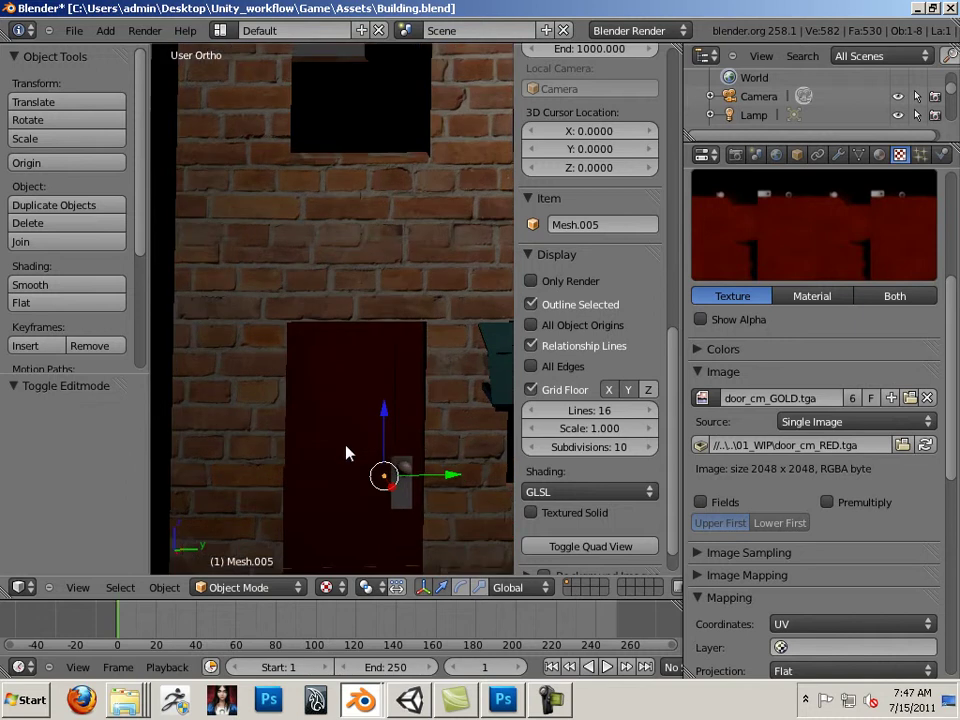
pyautogui.keyDown('shift'); pyautogui.moveTo(364, 428); pyautogui.dragTo(338, 289, button='middle'); pyautogui.keyUp('shift')
pyautogui.scroll(4, 336, 330)
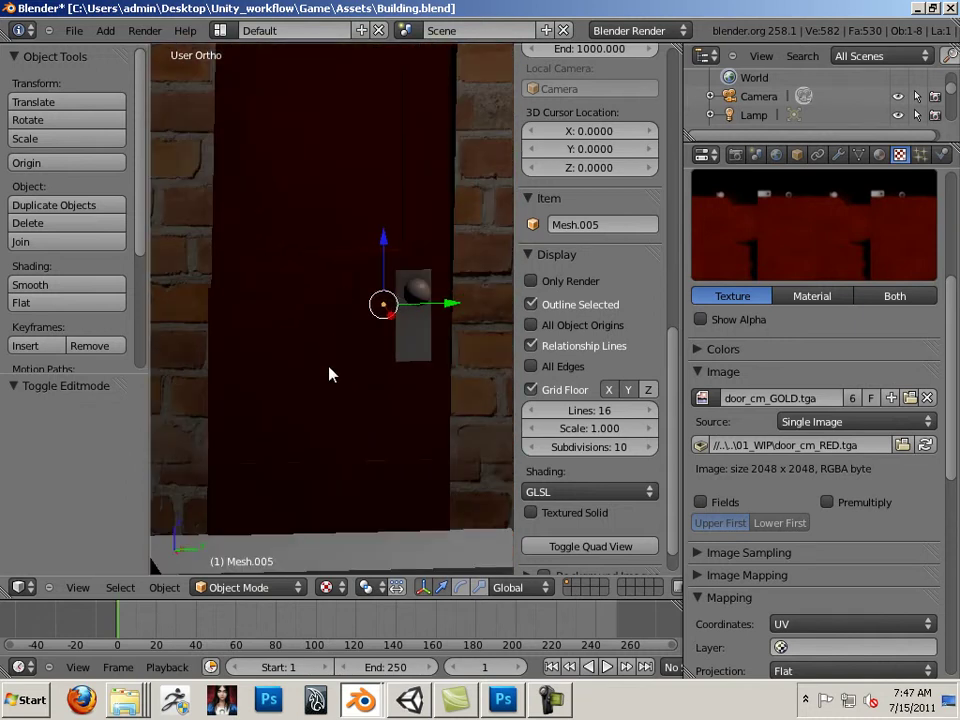
pyautogui.rightClick(338, 391)
pyautogui.hotkey('ctrl', 'z')
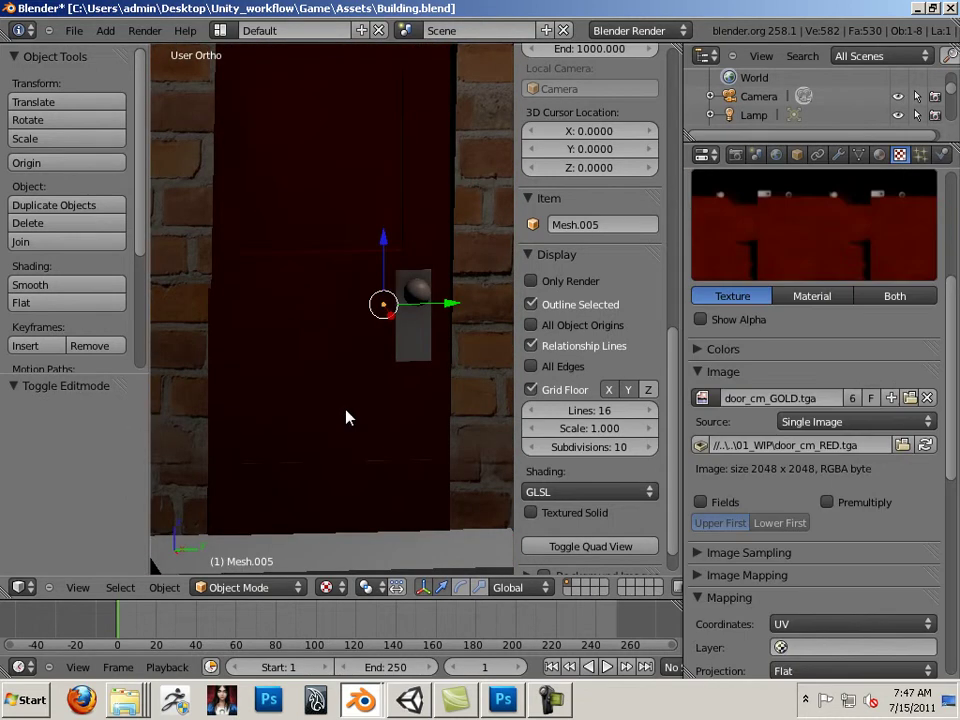
pyautogui.press('a')
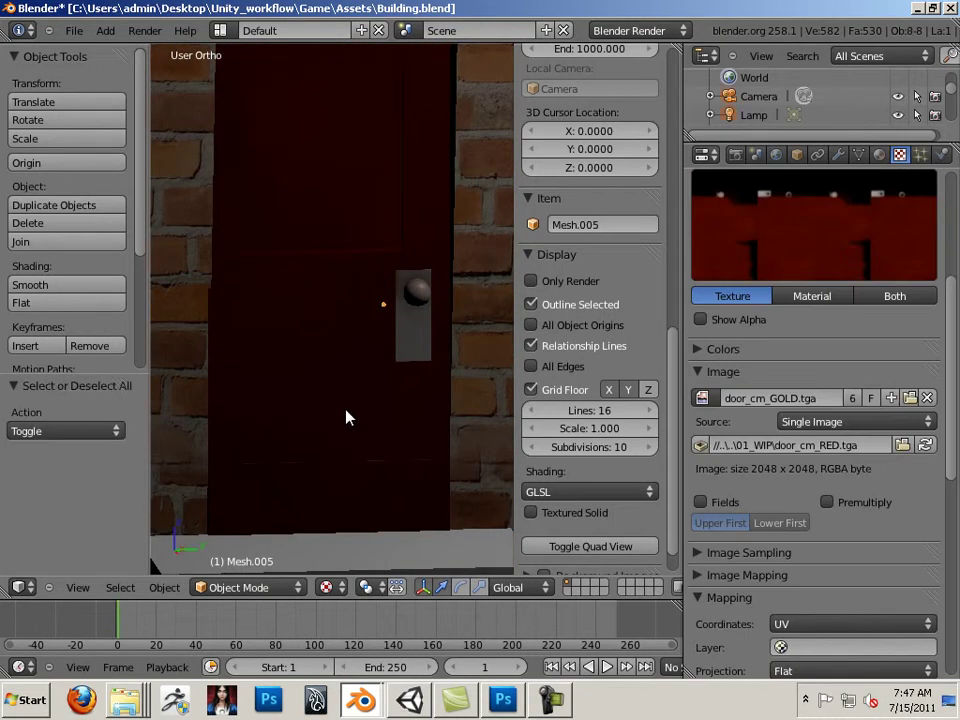
pyautogui.rightClick(393, 346)
pyautogui.press('a')
pyautogui.press('a')
# Enter Edit Mode on the door and assign the red_door_cm material to all of its faces.
pyautogui.press('Tab')
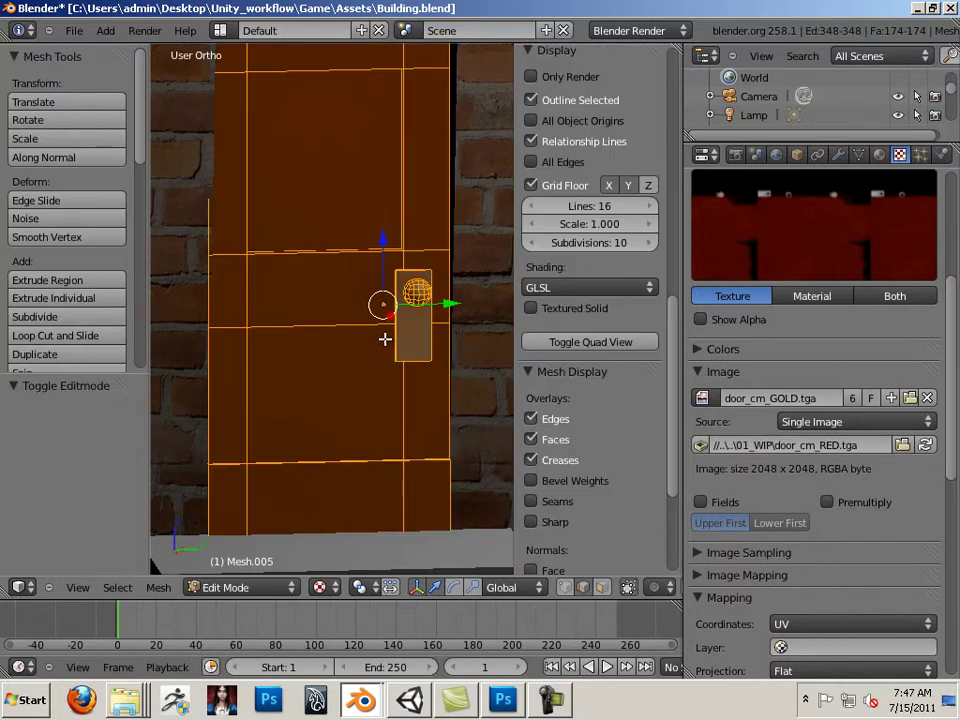
pyautogui.press('a')
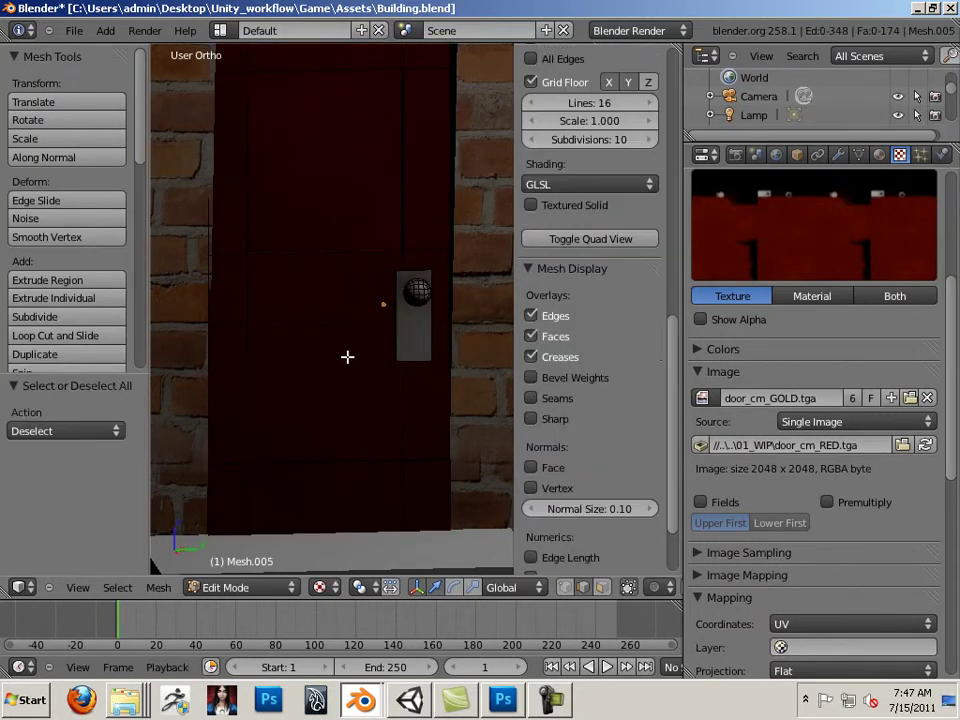
pyautogui.press('Tab')
pyautogui.press('Tab')
pyautogui.press('Tab')
pyautogui.press('Tab')
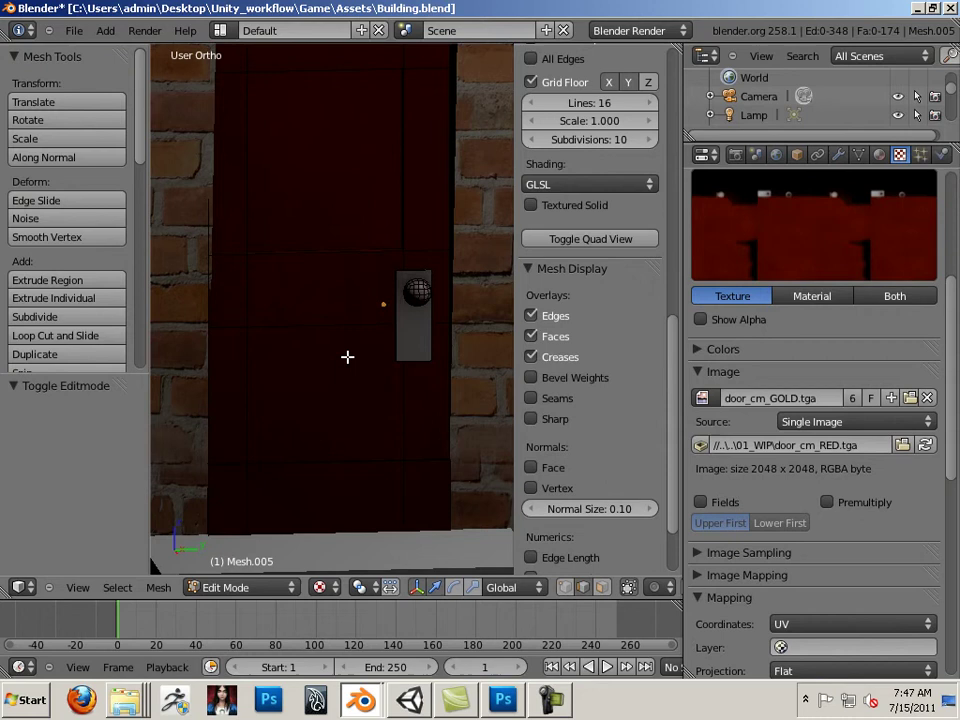
pyautogui.press('a')
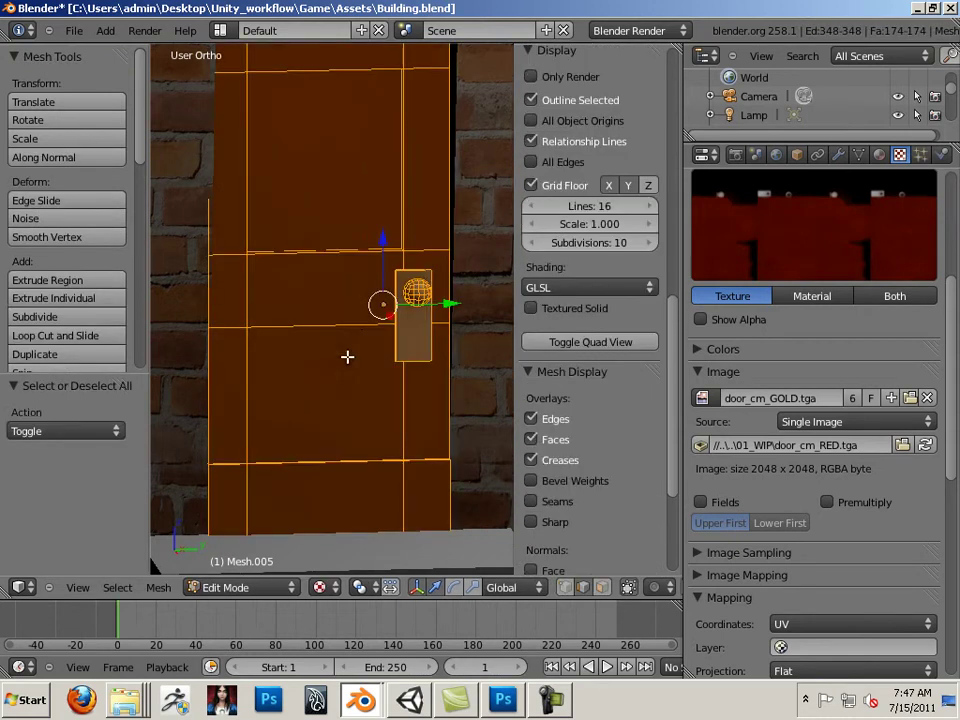
pyautogui.scroll(5, 700, 292)
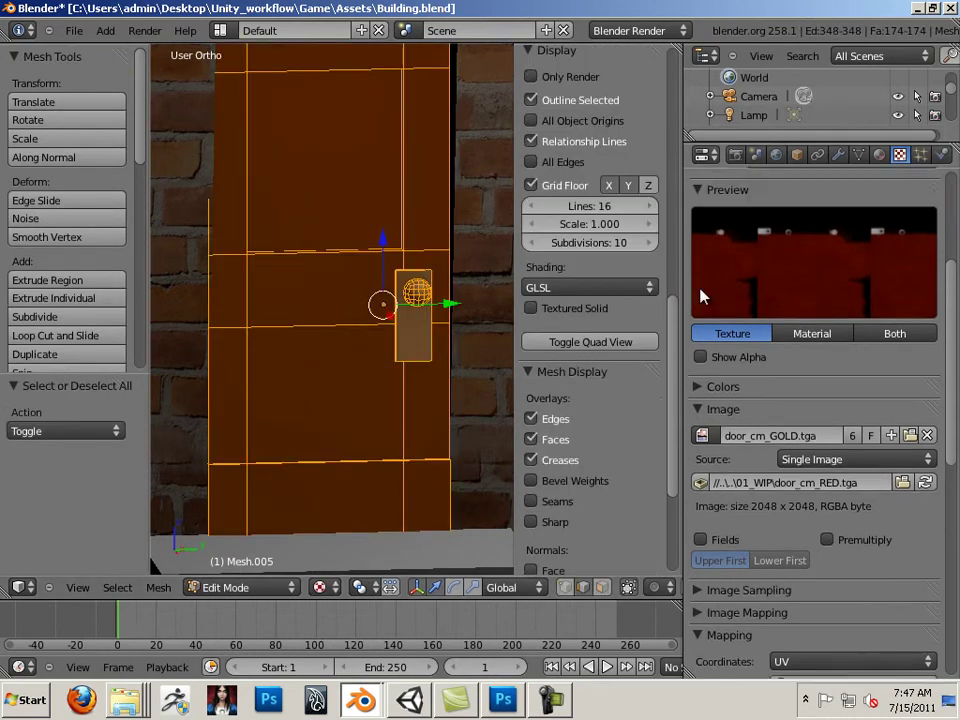
pyautogui.click(878, 155)
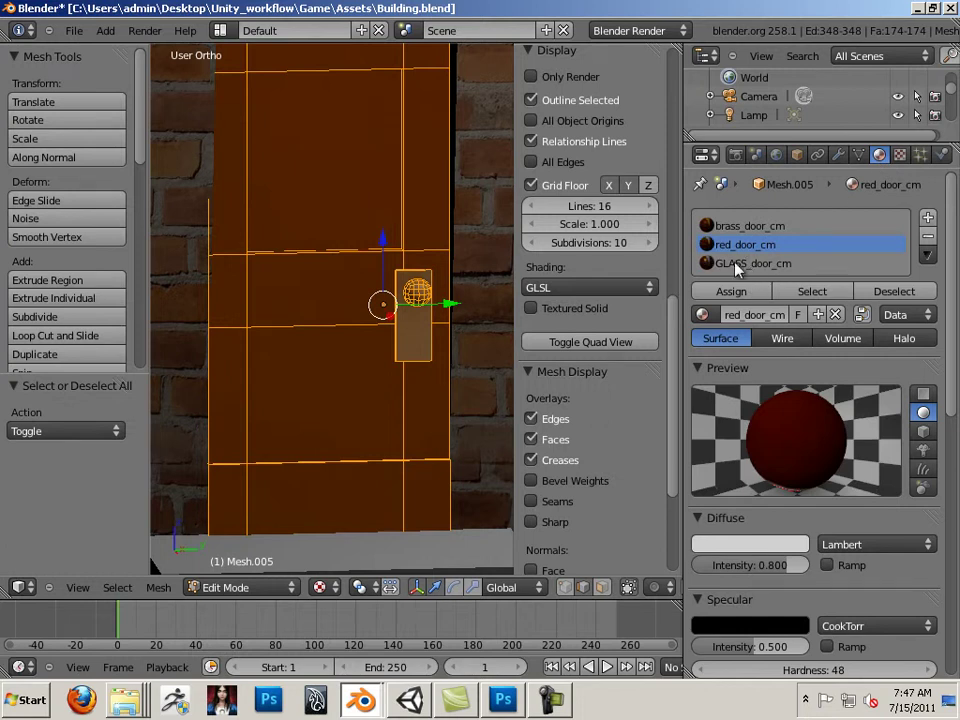
pyautogui.click(736, 292)
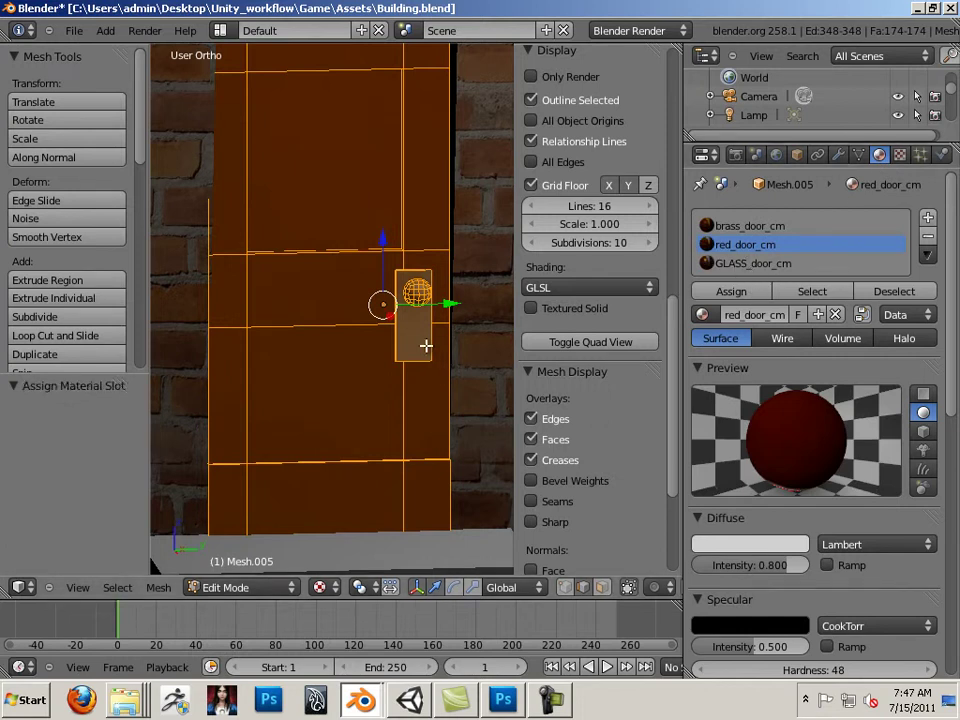
# Select the linked geometry of the door's handle plate, knob and bottom kick plate and assign the brass_door_cm material to it.
pyautogui.rightClick(426, 346)
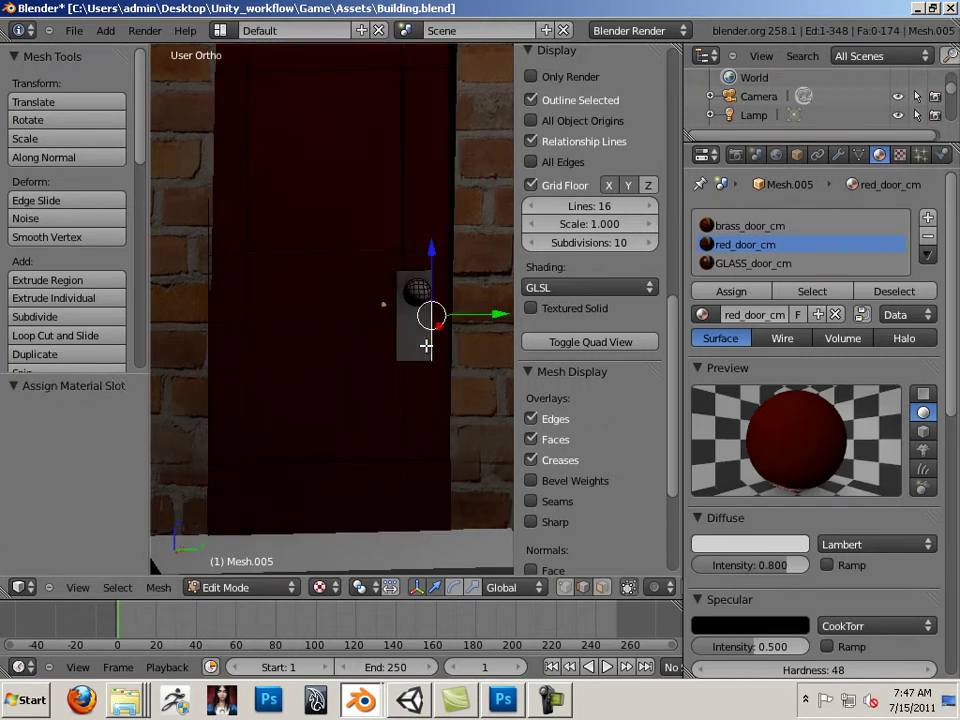
pyautogui.hotkey('ctrl', 'l')
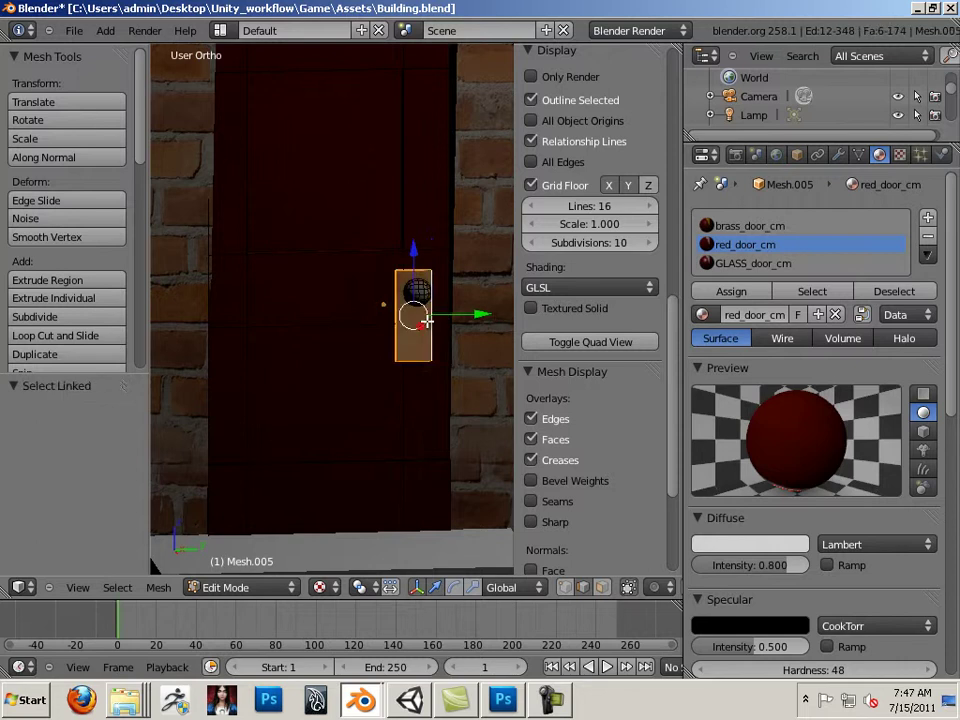
pyautogui.scroll(-4, 384, 397)
pyautogui.scroll(2, 384, 397)
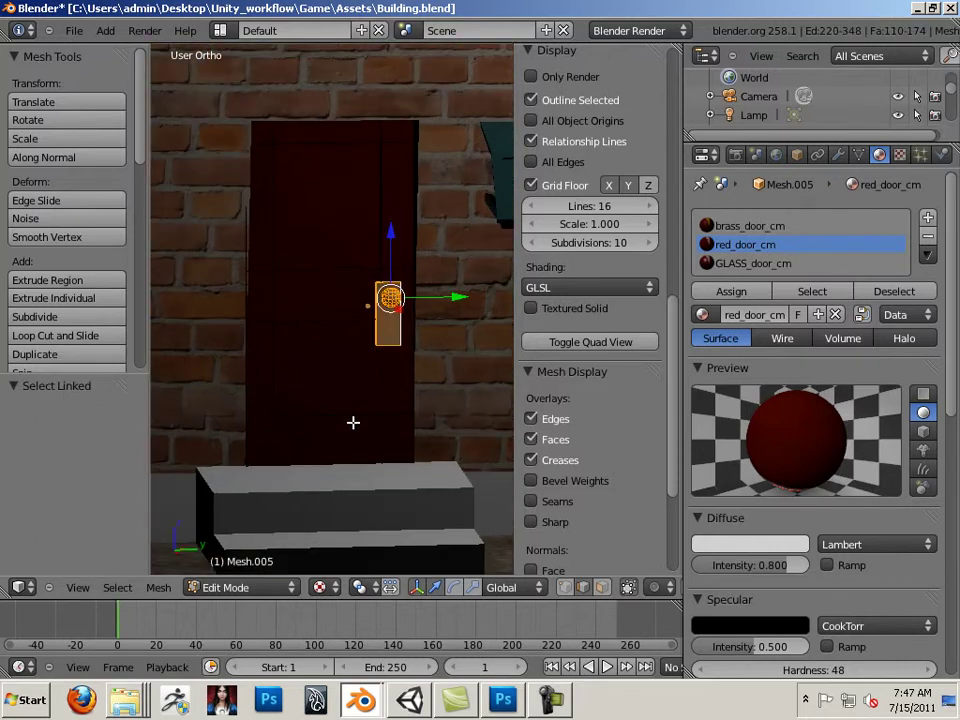
pyautogui.press('l')
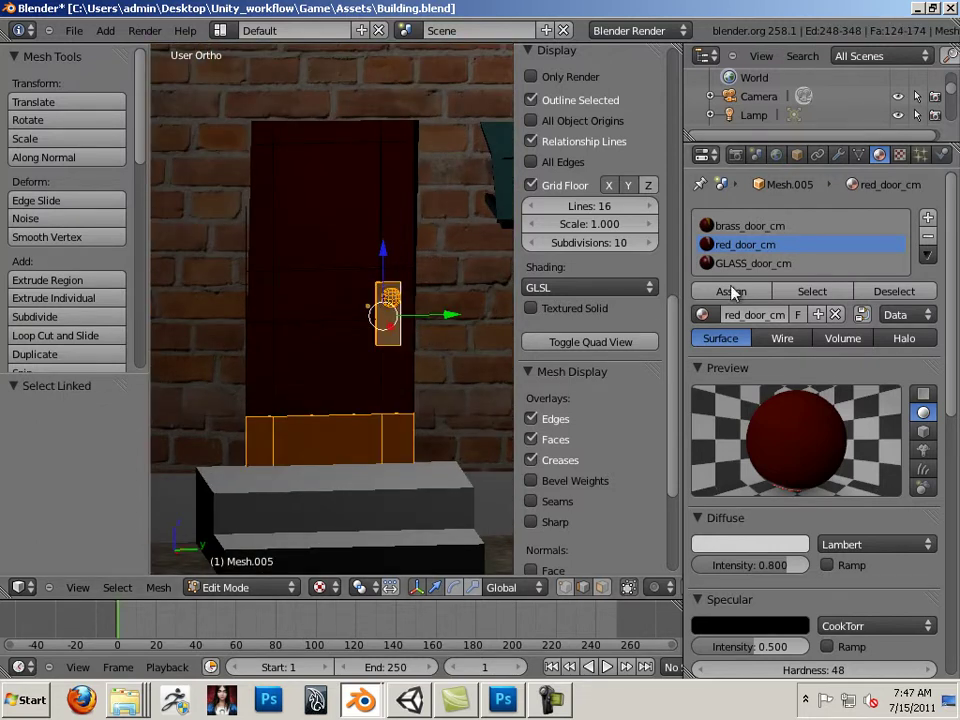
pyautogui.click(776, 228)
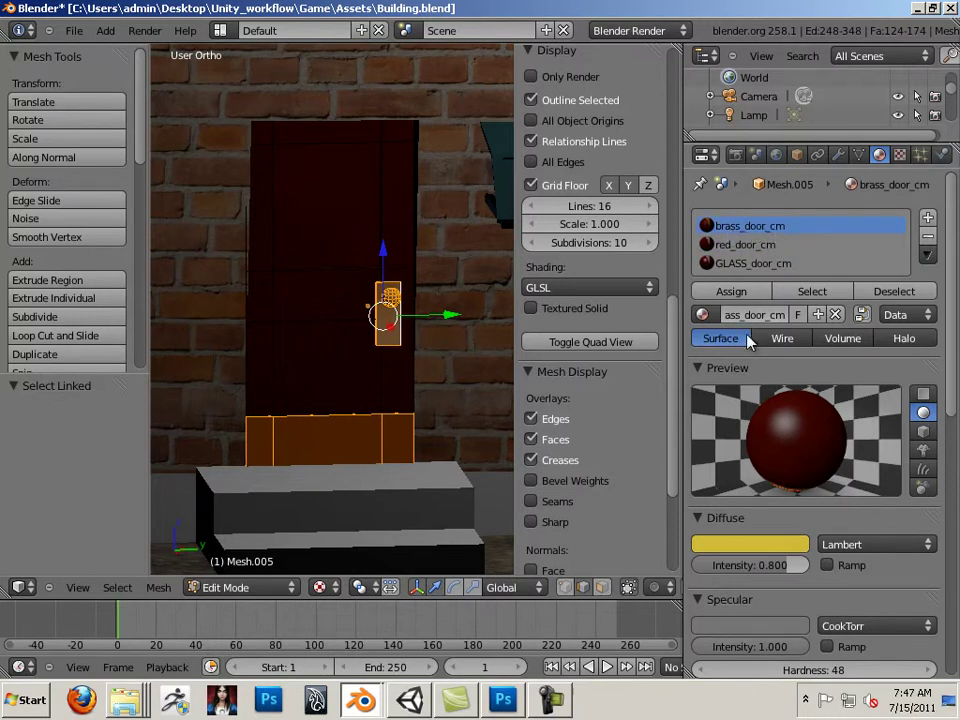
pyautogui.click(731, 292)
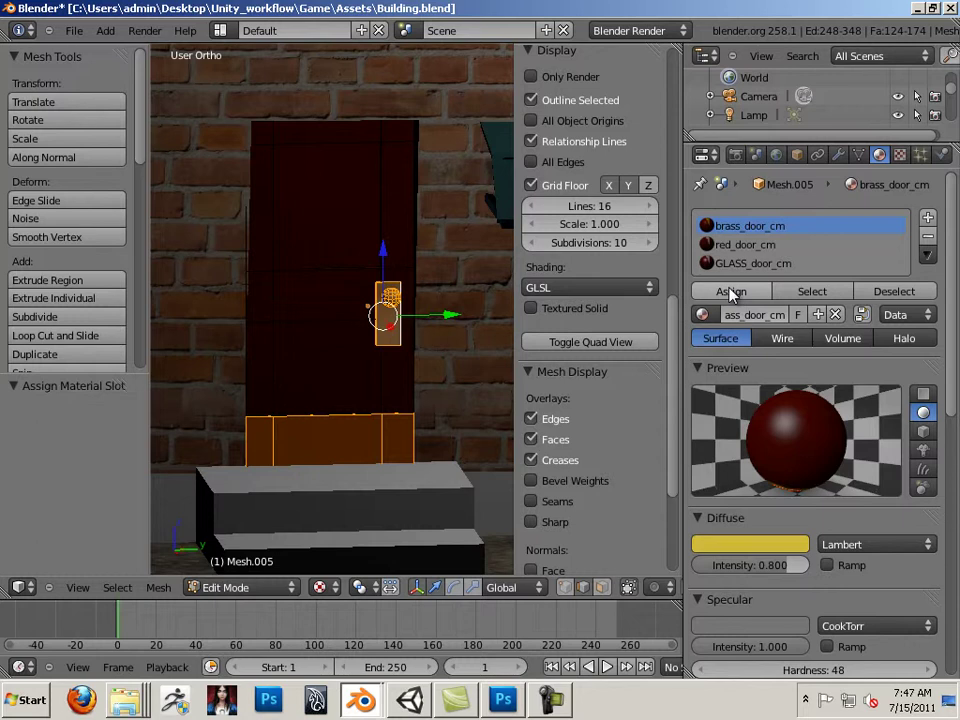
# Replace the image file of the brass_door_cm material's texture with door_cm_GOLD.tga from the 01_WIP folder.
pyautogui.click(900, 154)
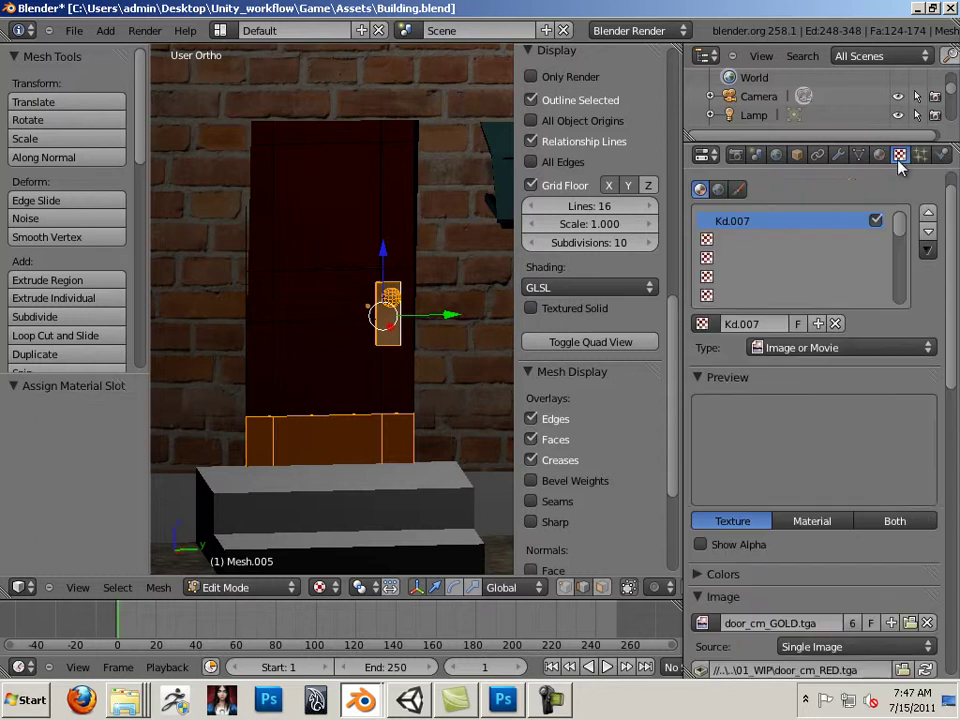
pyautogui.click(777, 240)
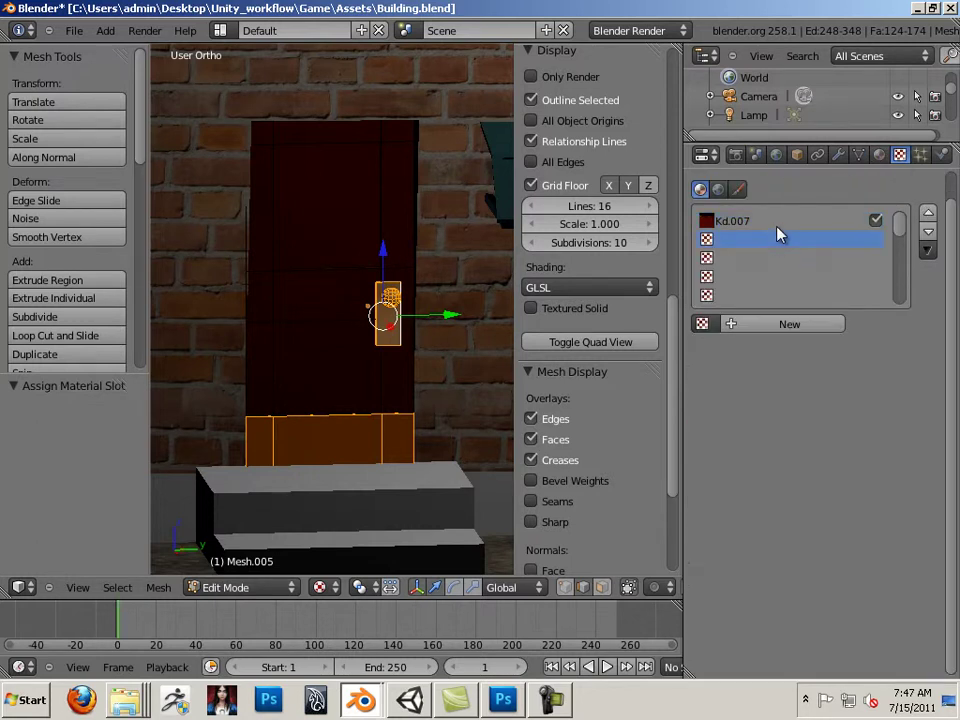
pyautogui.click(779, 221)
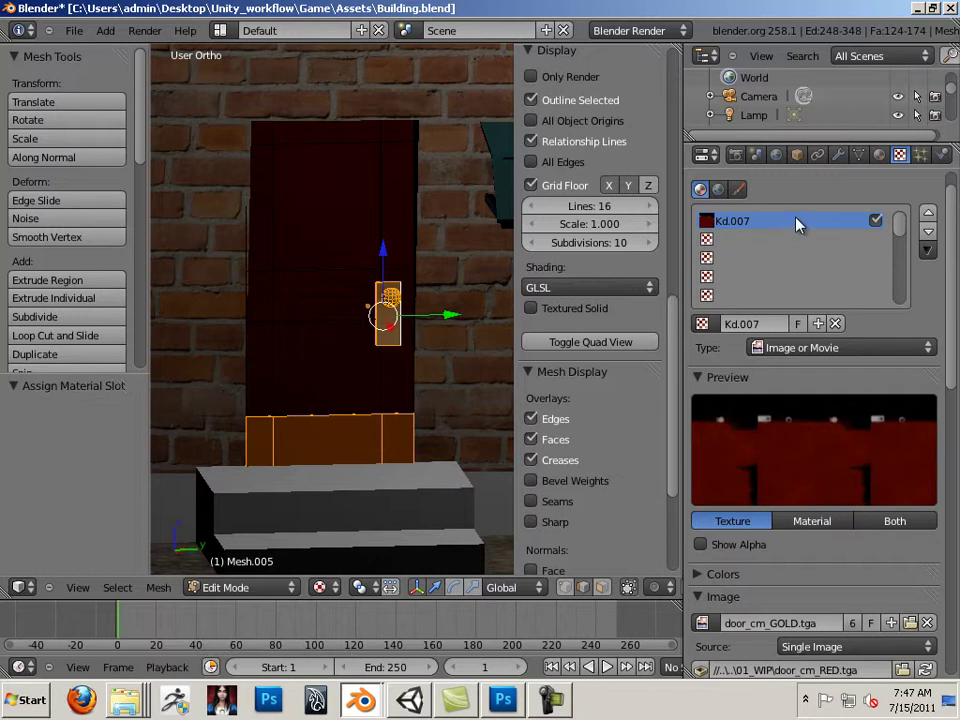
pyautogui.scroll(-5, 875, 450)
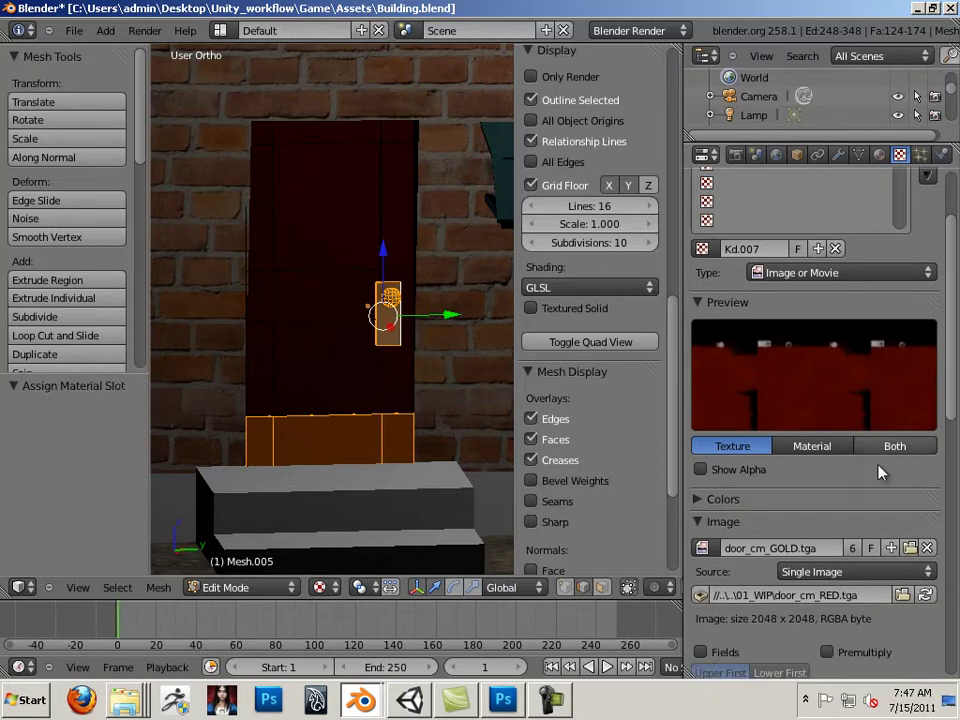
pyautogui.click(914, 553)
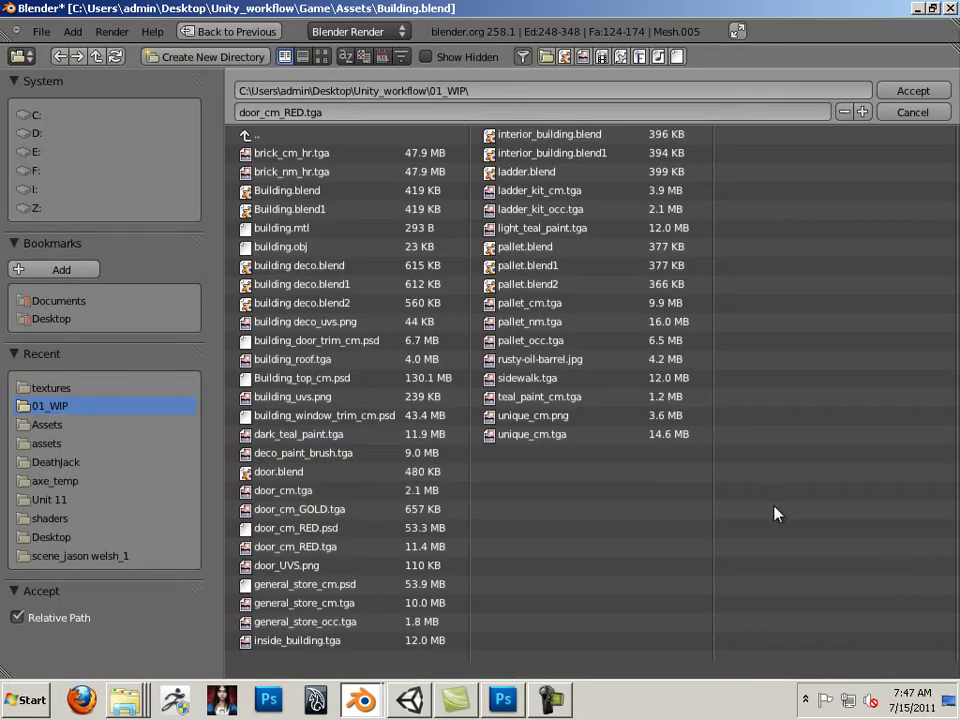
pyautogui.click(349, 513)
pyautogui.click(913, 91)
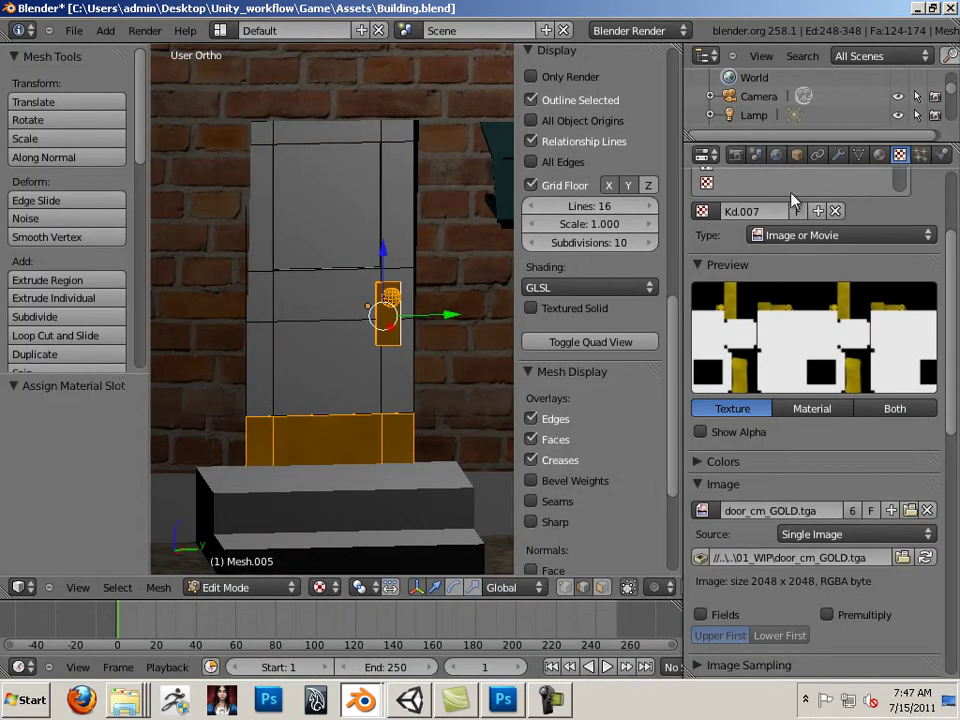
# Assign the red_door_cm material to the linked main door panel and verify the assignment by deselecting and reselecting the material's faces.
pyautogui.click(878, 155)
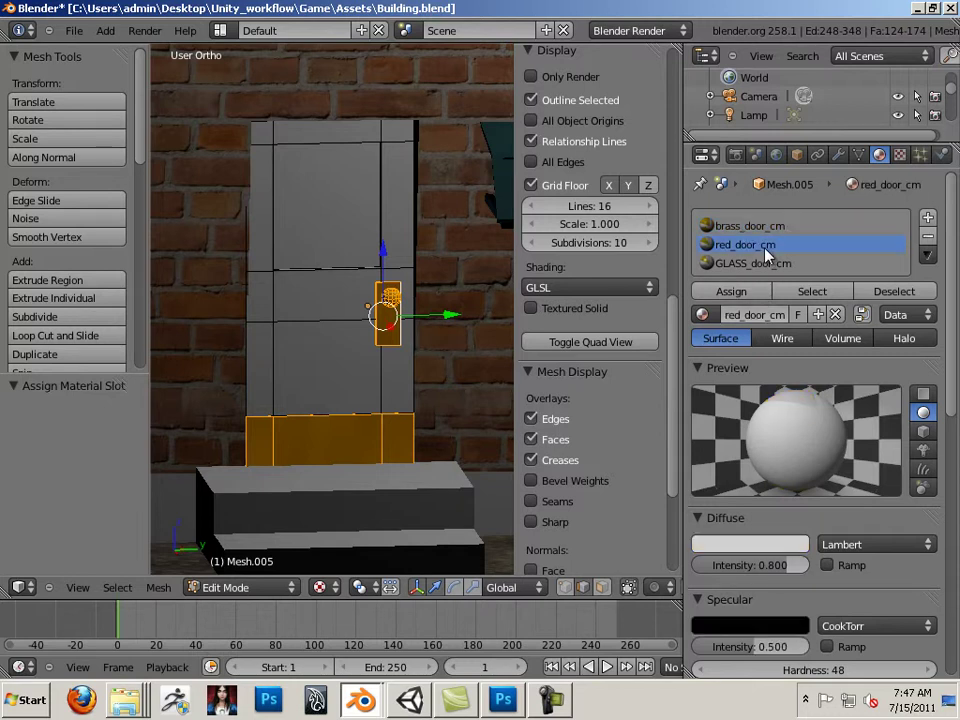
pyautogui.rightClick(362, 273)
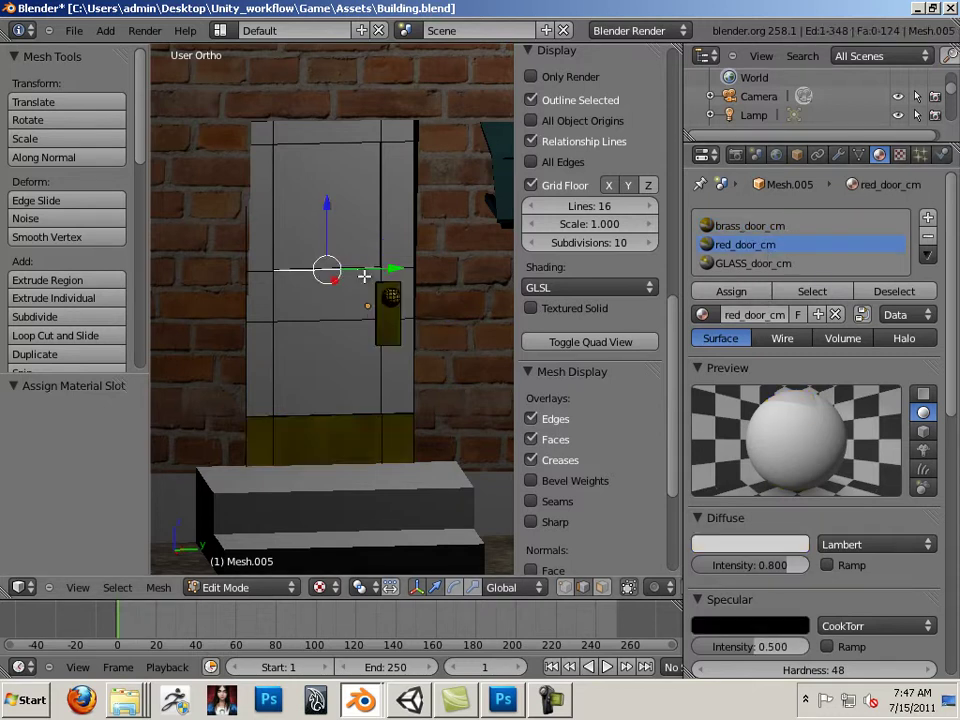
pyautogui.press('l')
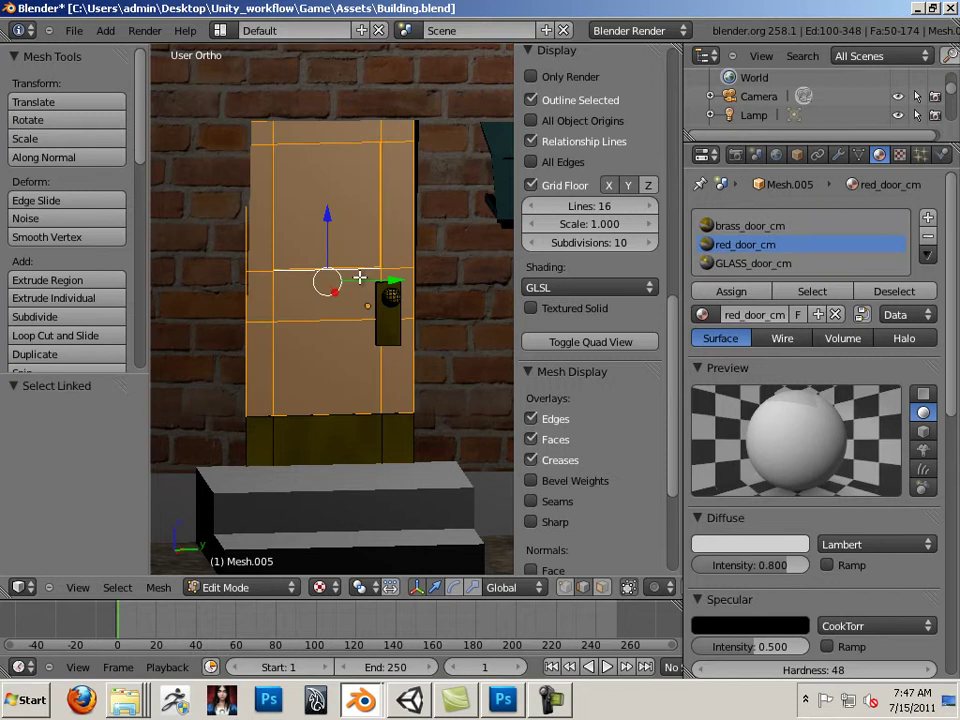
pyautogui.click(714, 290)
pyautogui.click(893, 291)
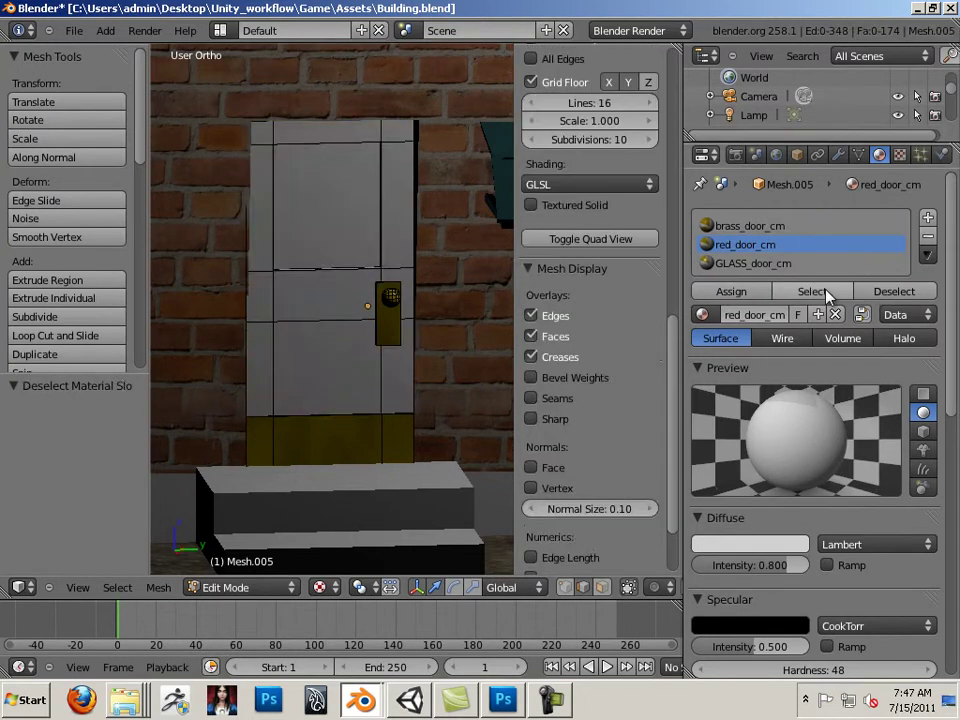
pyautogui.click(812, 291)
pyautogui.click(893, 291)
pyautogui.click(812, 291)
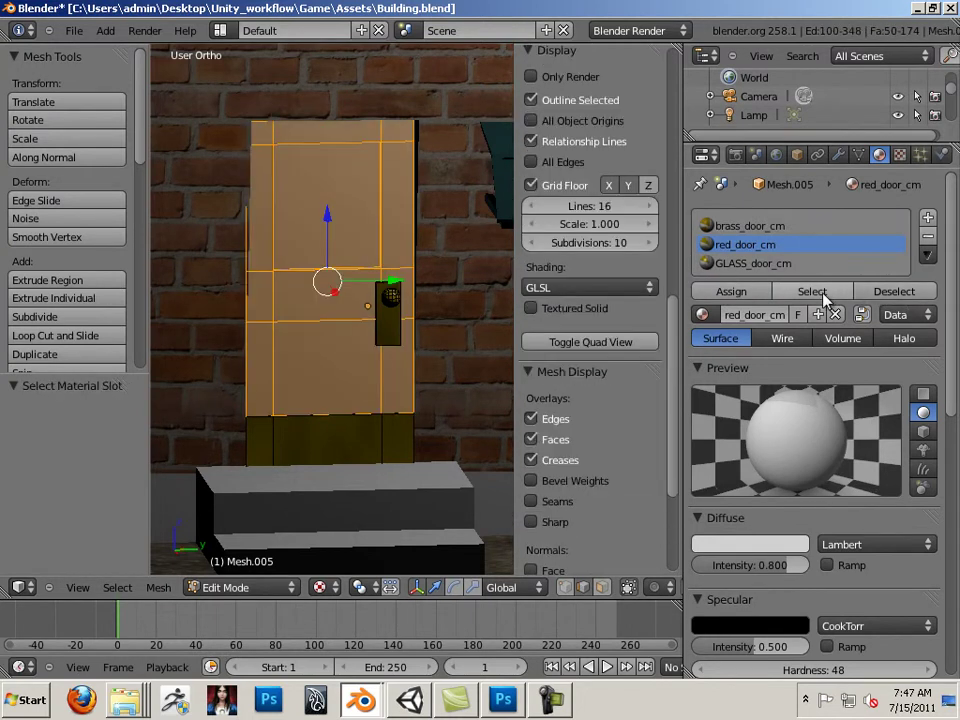
# Replace the image of the red_door_cm material's Kd.008 texture with door_cm_RED.tga from the 01_WIP folder.
pyautogui.click(899, 154)
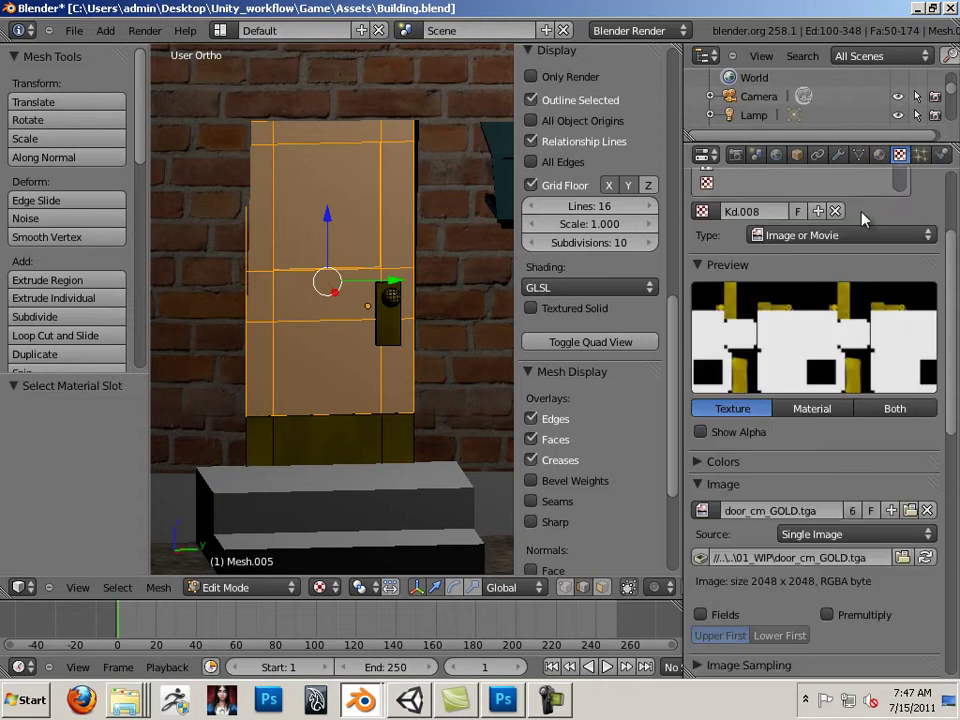
pyautogui.scroll(2, 840, 228)
pyautogui.scroll(2, 826, 238)
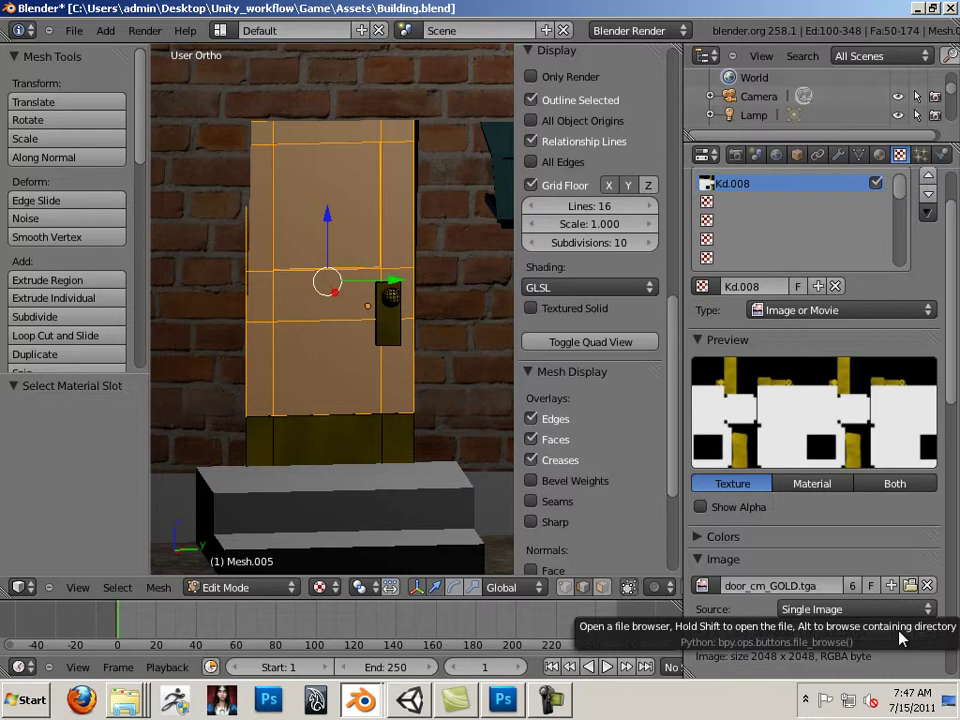
pyautogui.click(909, 585)
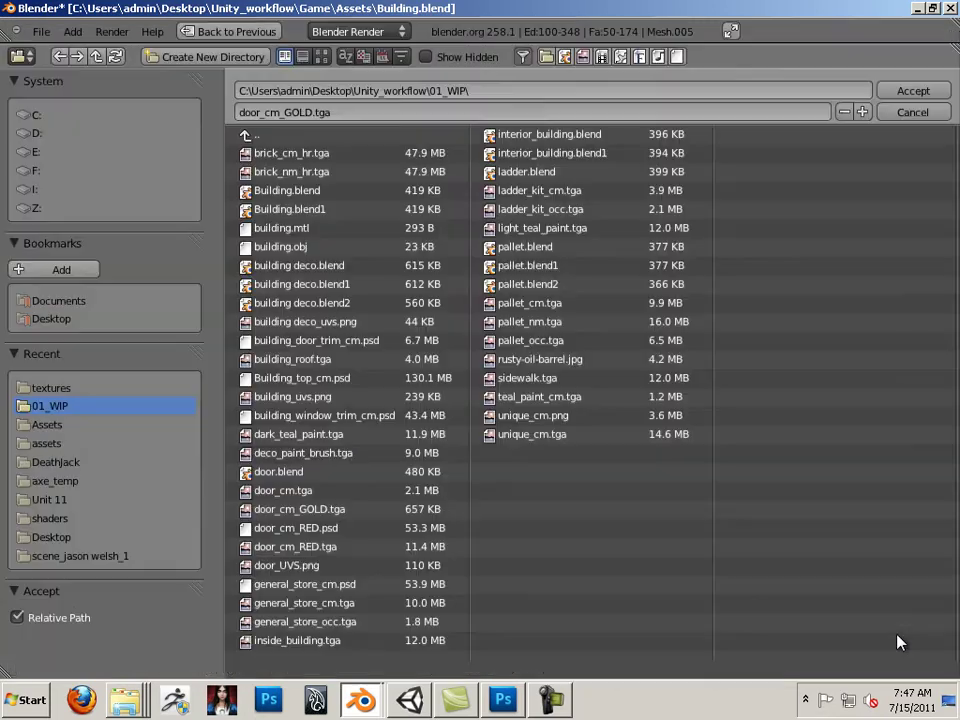
pyautogui.click(928, 114)
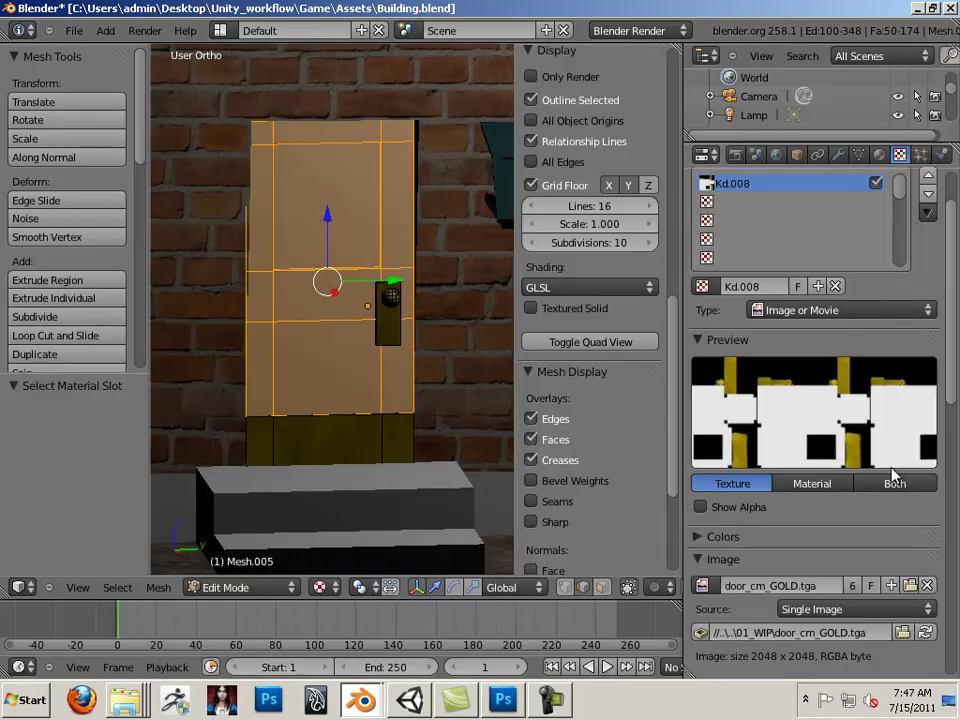
pyautogui.click(909, 586)
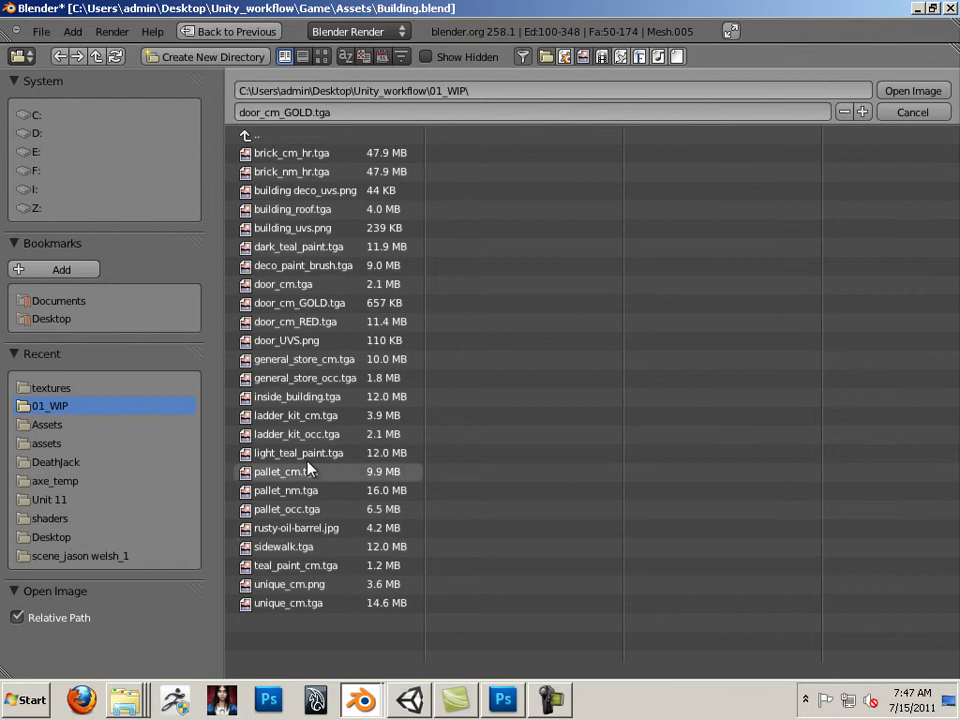
pyautogui.click(294, 322)
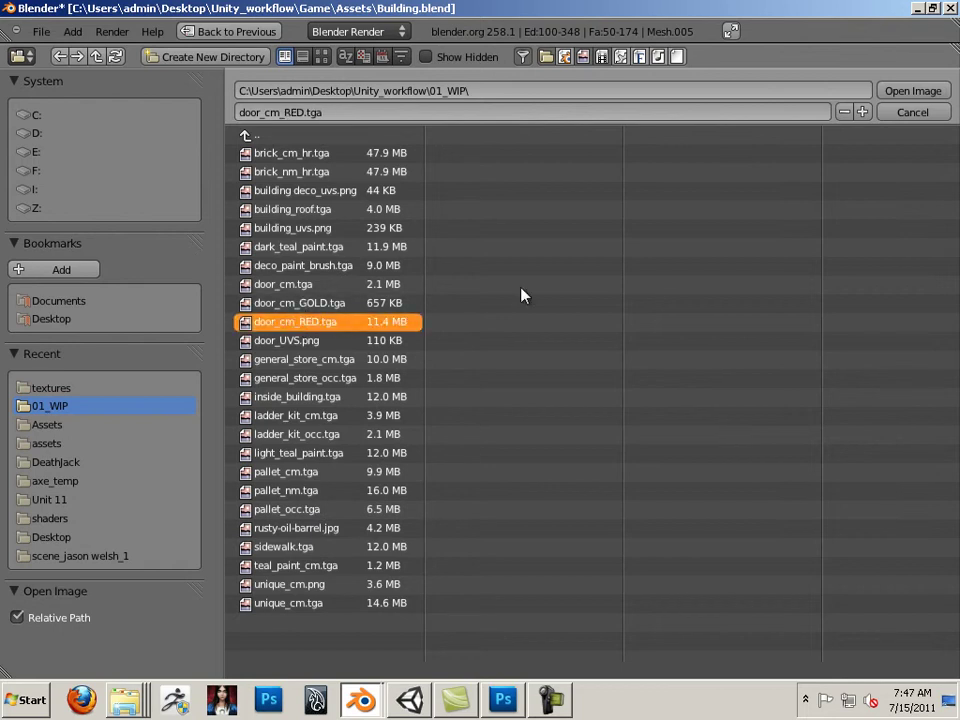
pyautogui.click(908, 92)
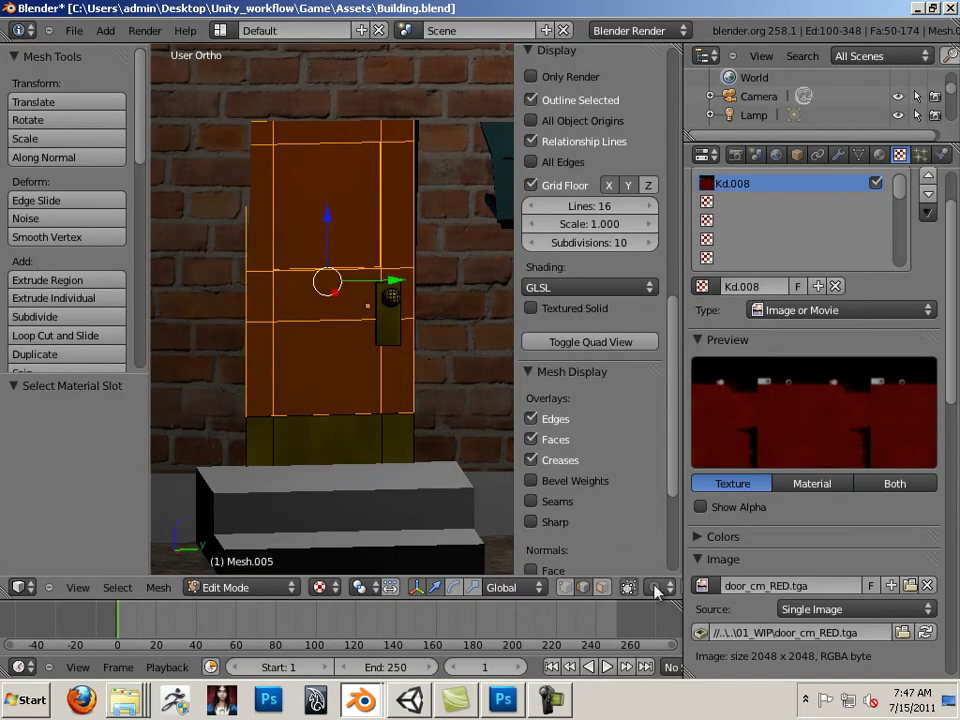
# Set the specular intensity of the red_door_cm material to 0.
pyautogui.click(879, 154)
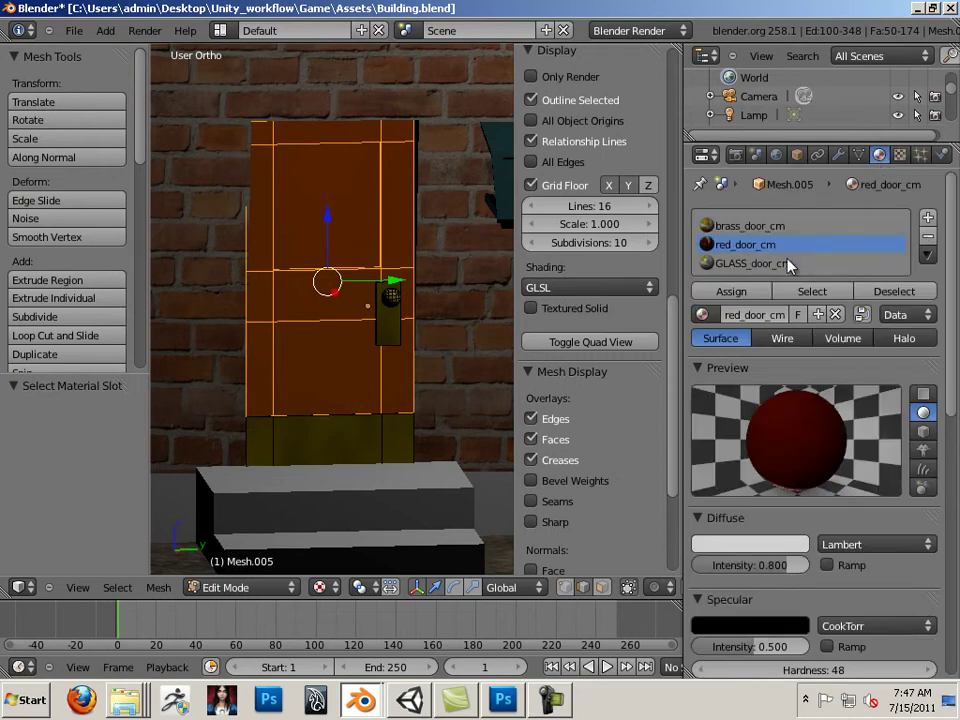
pyautogui.scroll(-3, 790, 400)
pyautogui.moveTo(758, 534); pyautogui.dragTo(650, 537)
# Select the linked geometry of the door's handle plate, knob and bottom kick plate.
pyautogui.rightClick(396, 312)
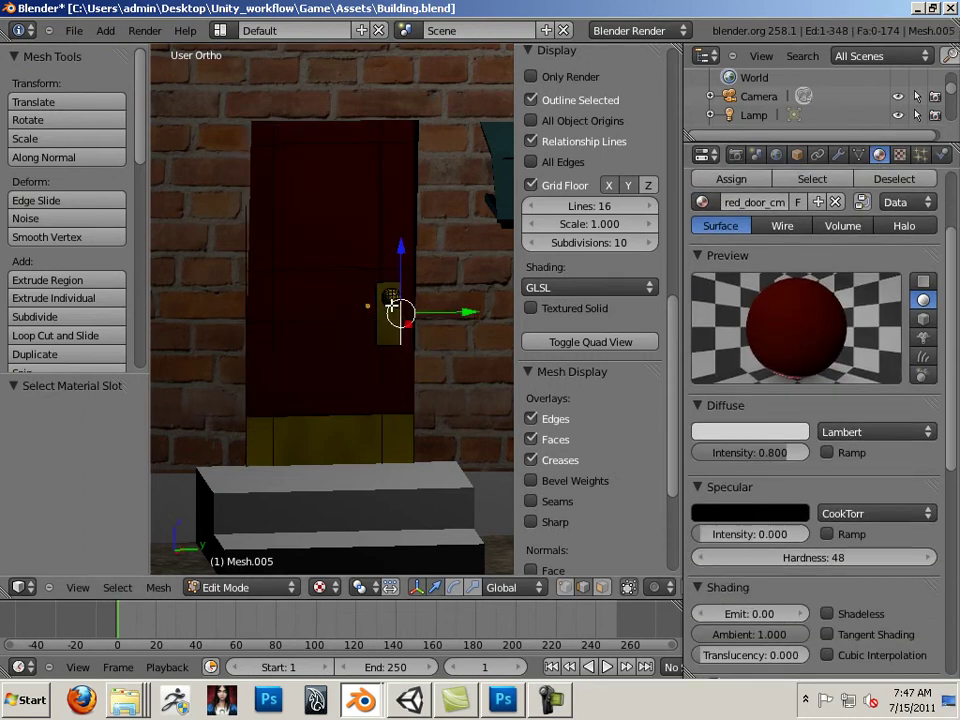
pyautogui.click(394, 306)
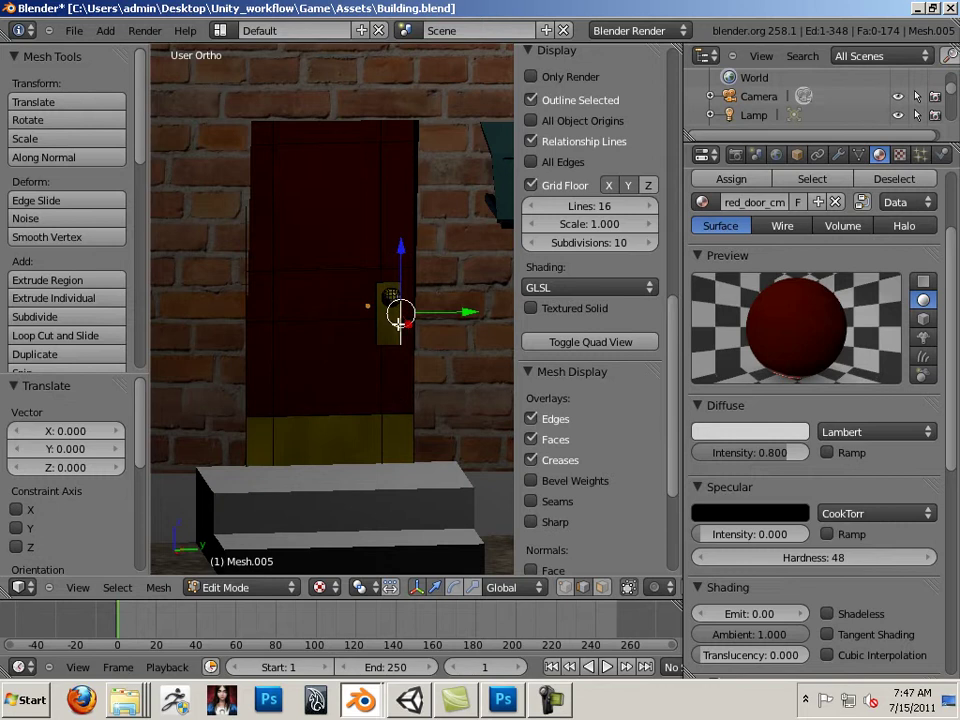
pyautogui.press('l')
pyautogui.press('l')
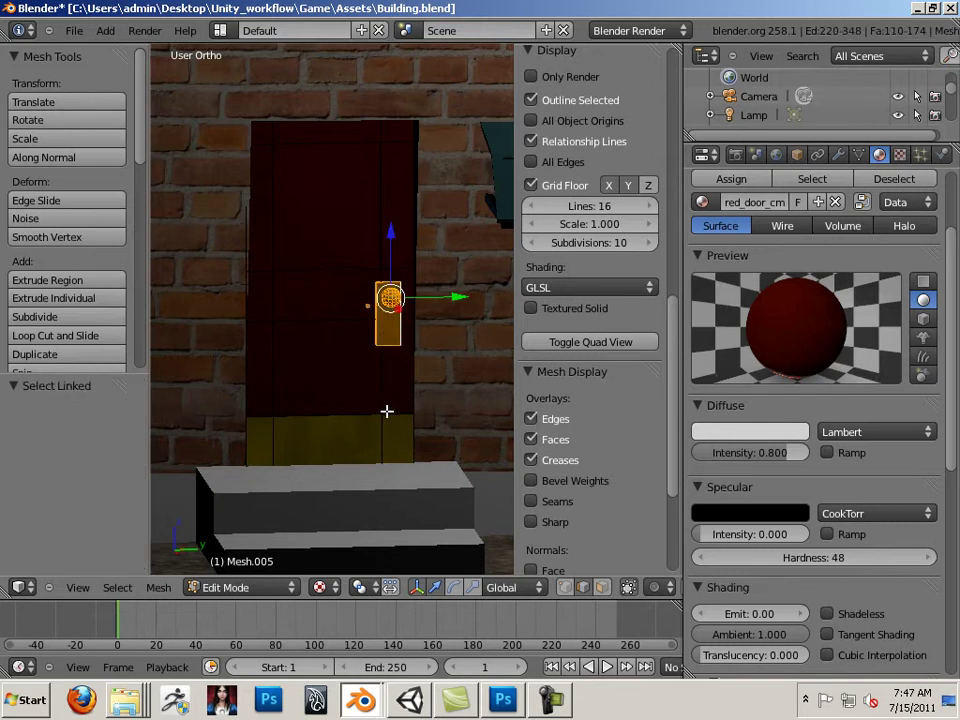
pyautogui.press('l')
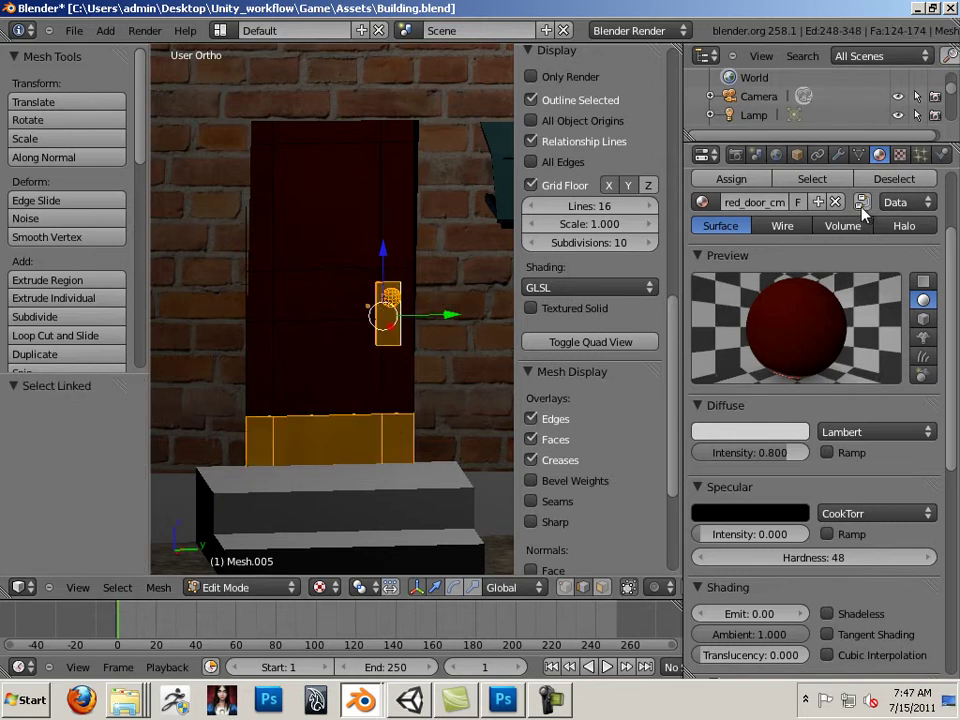
# Adjust the brightness of the brass_door_cm material's gray specular color.
pyautogui.scroll(3, 905, 262)
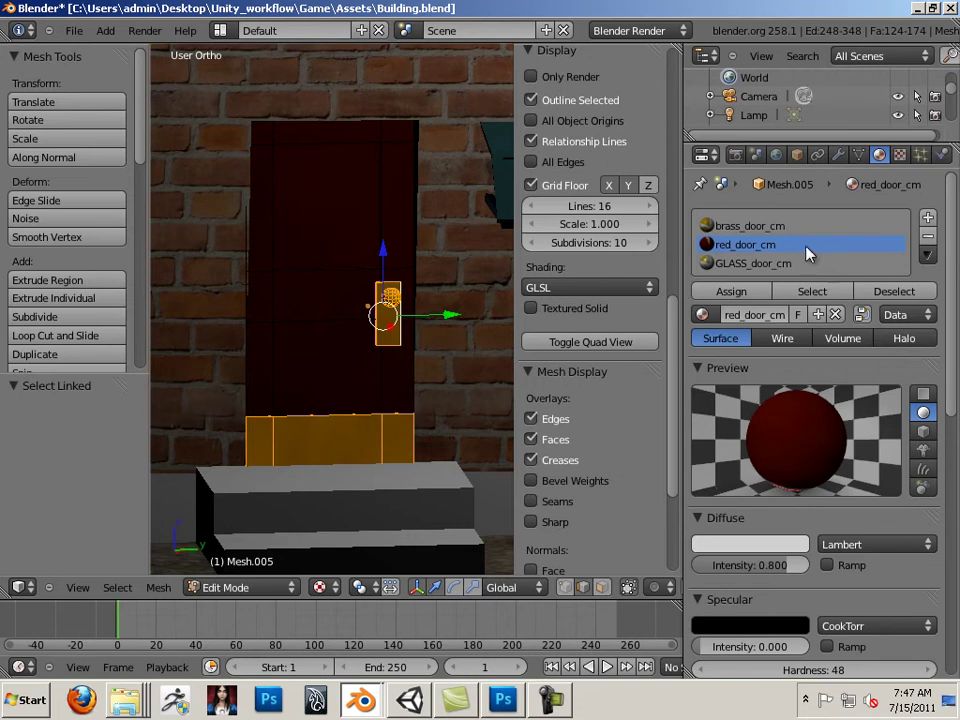
pyautogui.click(783, 230)
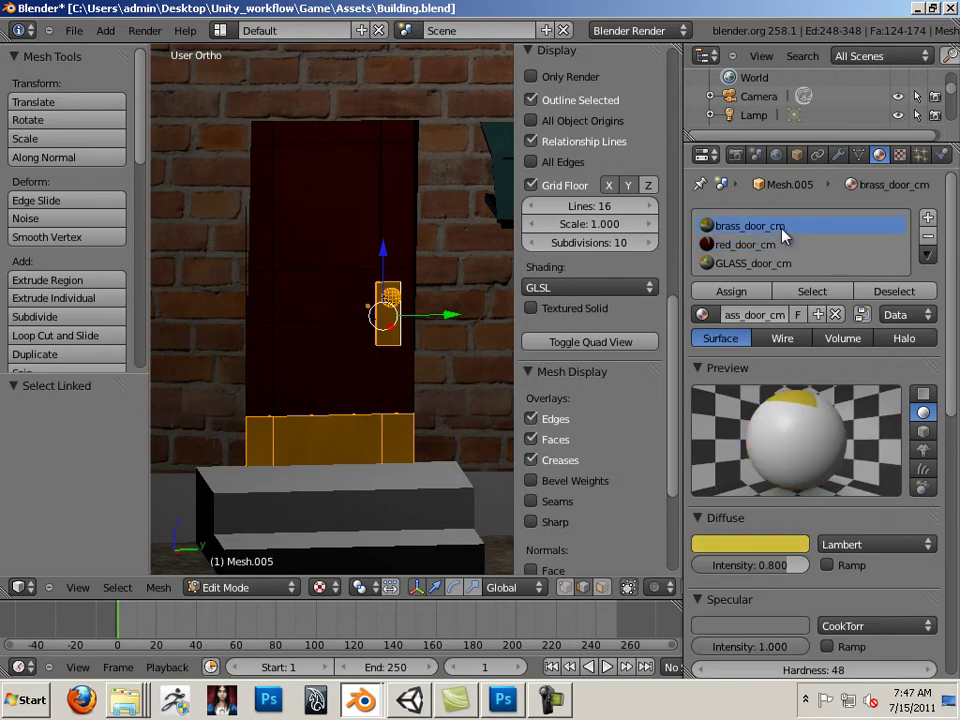
pyautogui.scroll(-3, 750, 553)
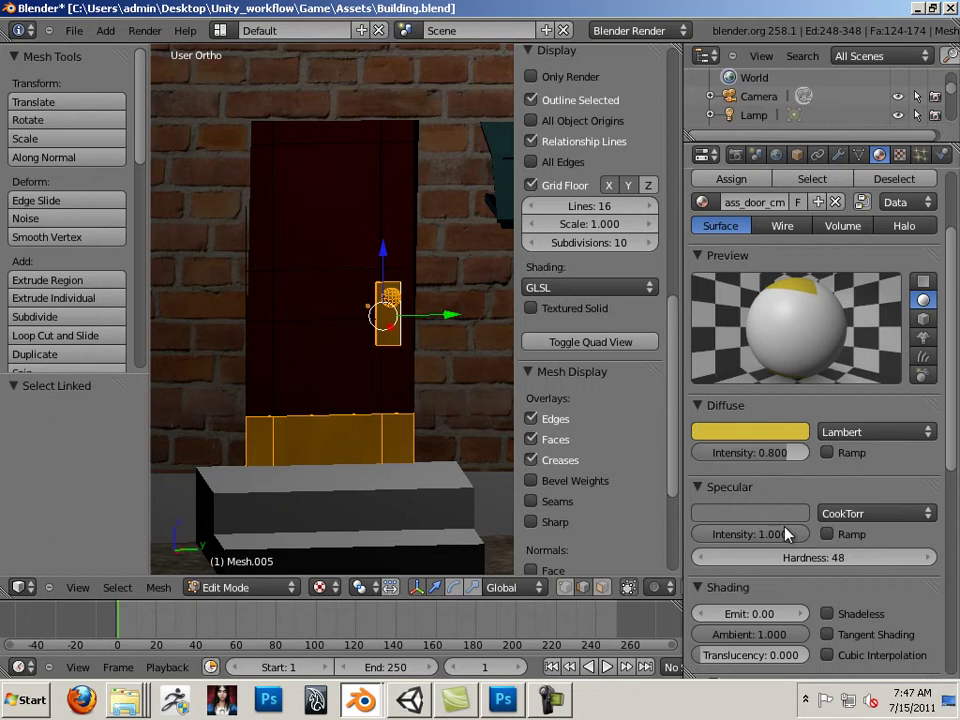
pyautogui.click(776, 515)
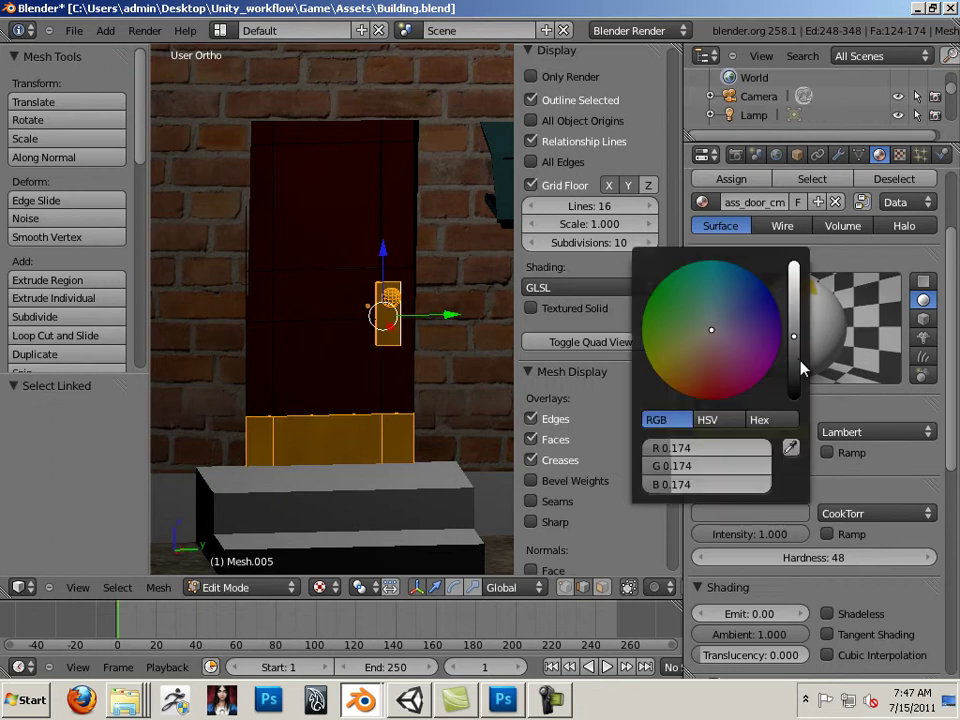
pyautogui.moveTo(800, 369); pyautogui.dragTo(805, 343)
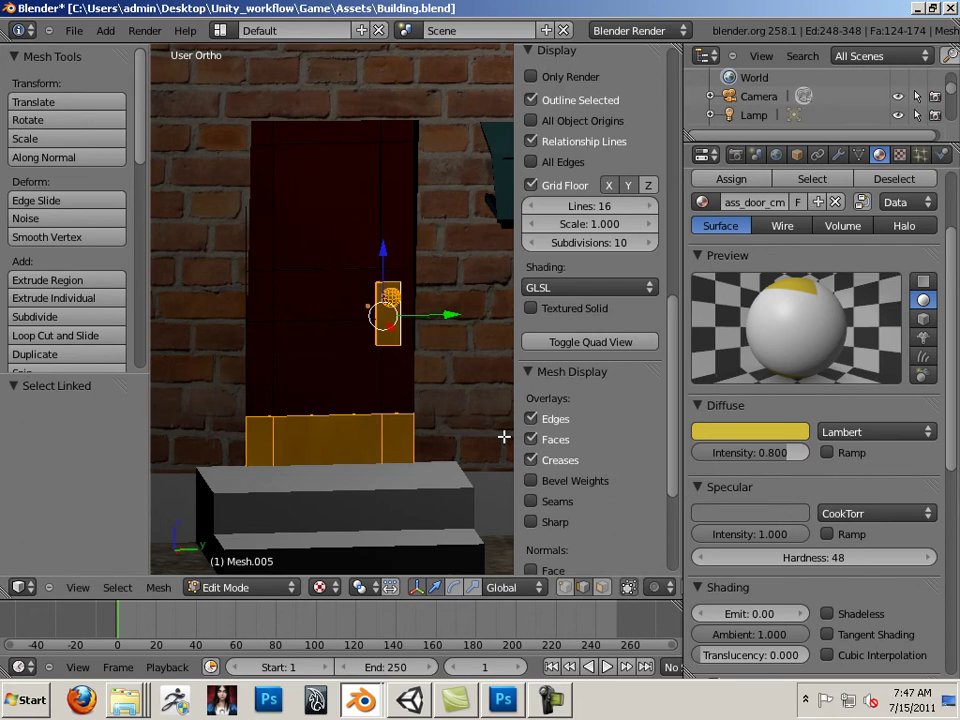
# Return the door to Object Mode and inspect the building's textured front from both sides with the properties sidebar hidden.
pyautogui.press('Tab')
pyautogui.scroll(-4, 429, 403)
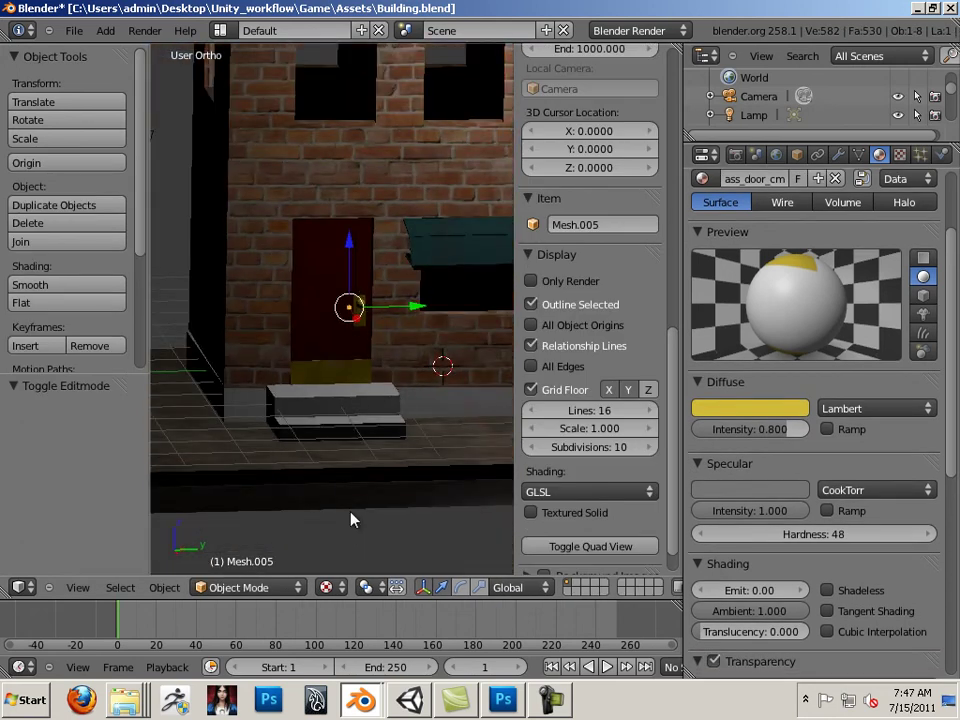
pyautogui.moveTo(352, 519); pyautogui.dragTo(418, 482, button='middle')
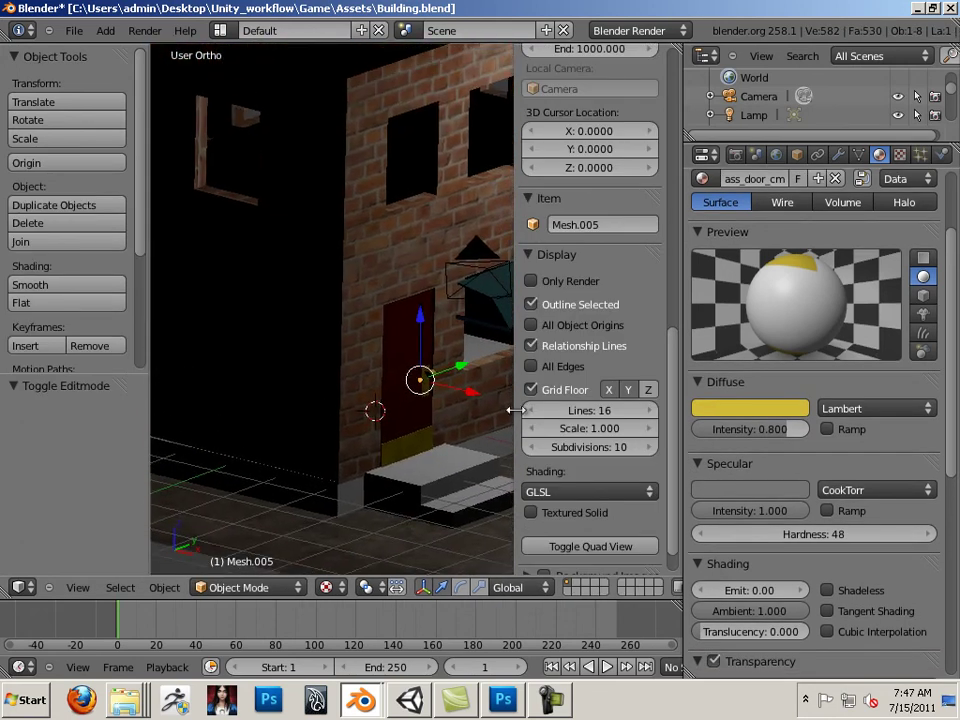
pyautogui.scroll(-4, 513, 410)
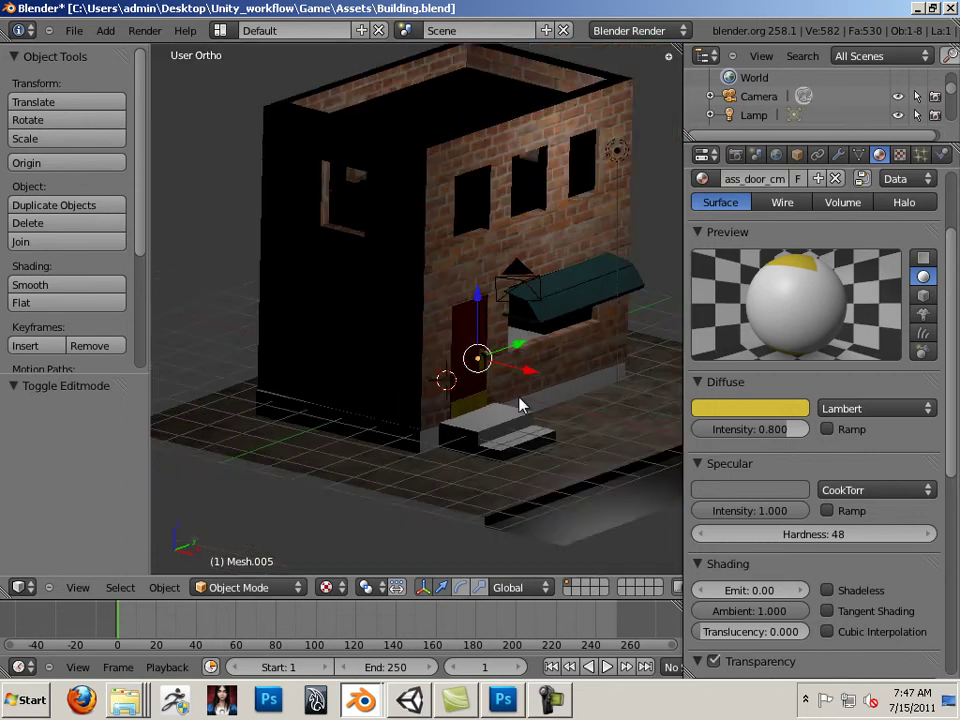
pyautogui.moveTo(519, 403); pyautogui.dragTo(590, 405)
pyautogui.moveTo(590, 405); pyautogui.dragTo(347, 399, button='middle')
pyautogui.scroll(3, 443, 411)
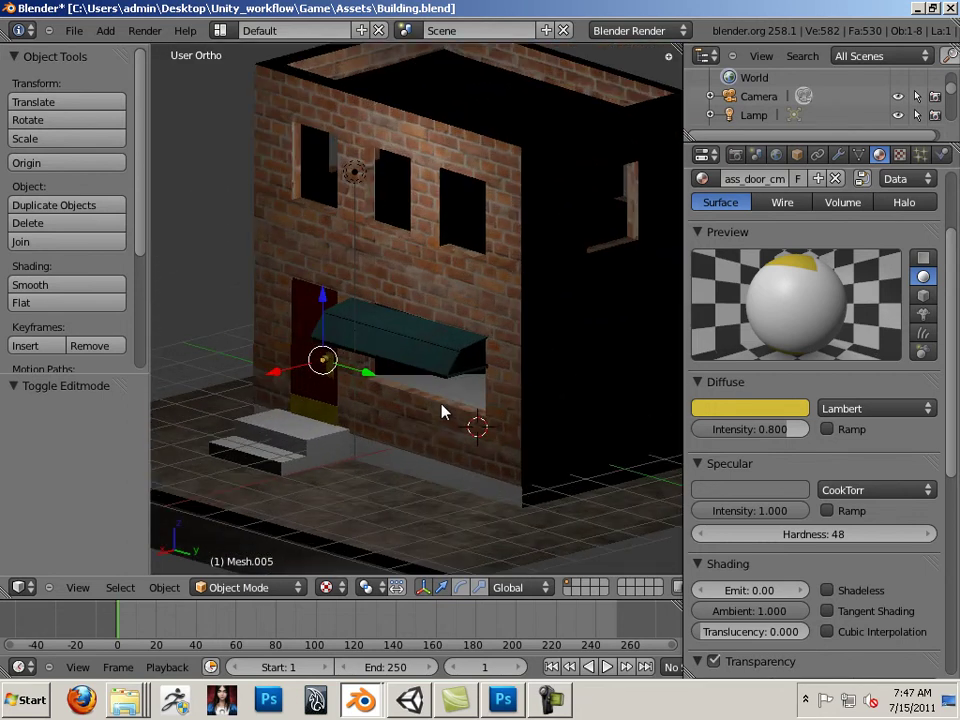